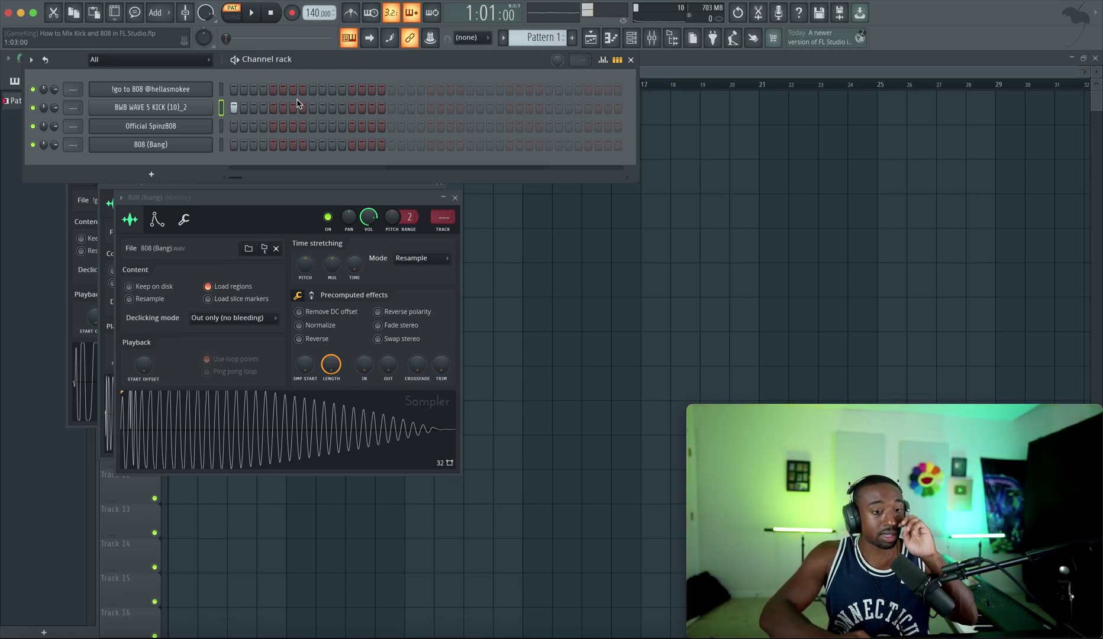
# Select the 808 (Bang) channel, then select all four channels in the channel rack together
pyautogui.click(150, 143)
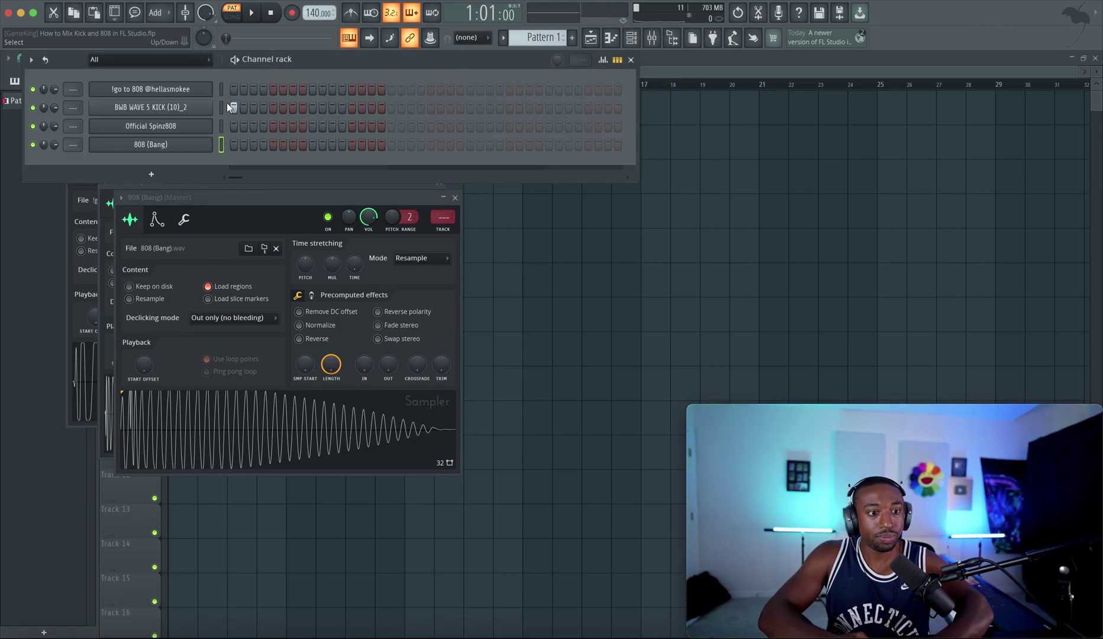
pyautogui.rightClick(224, 105)
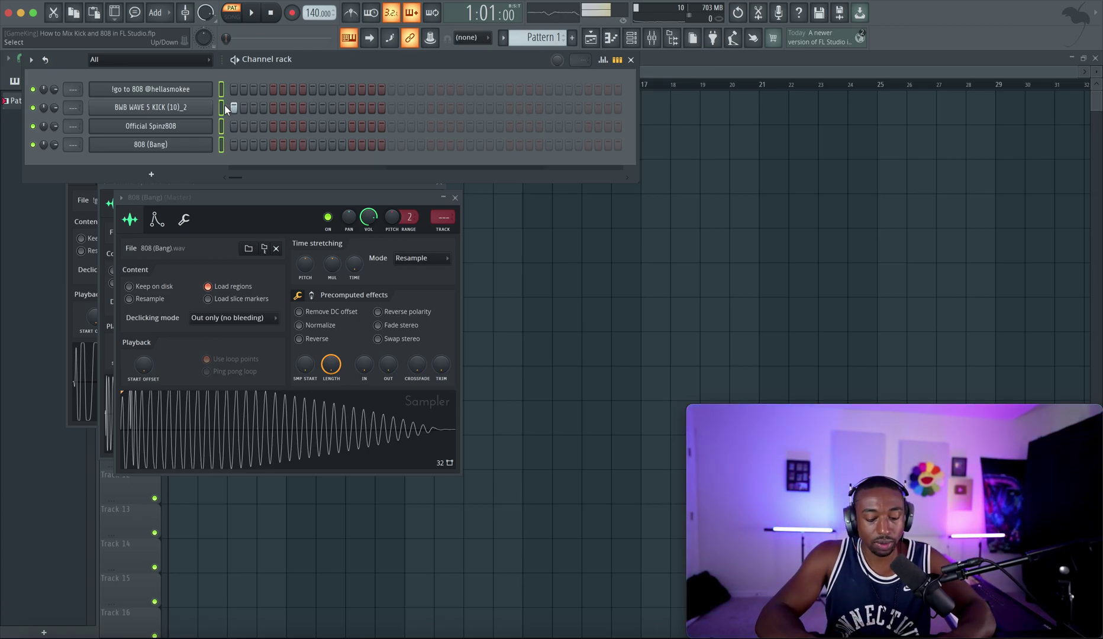
# Route each selected channel to its own free mixer insert (Shift+Ctrl+L) and select the BWB WAVE 5 KICK insert
pyautogui.hotkey('ctrl', 'l')
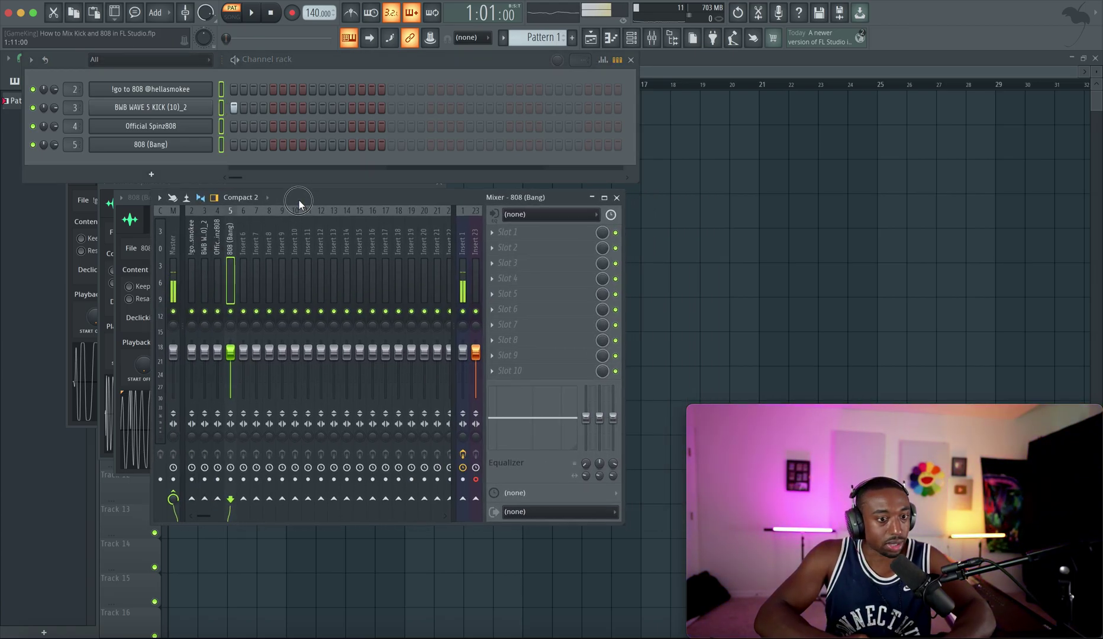
pyautogui.moveTo(295, 204); pyautogui.dragTo(286, 203)
pyautogui.click(197, 233)
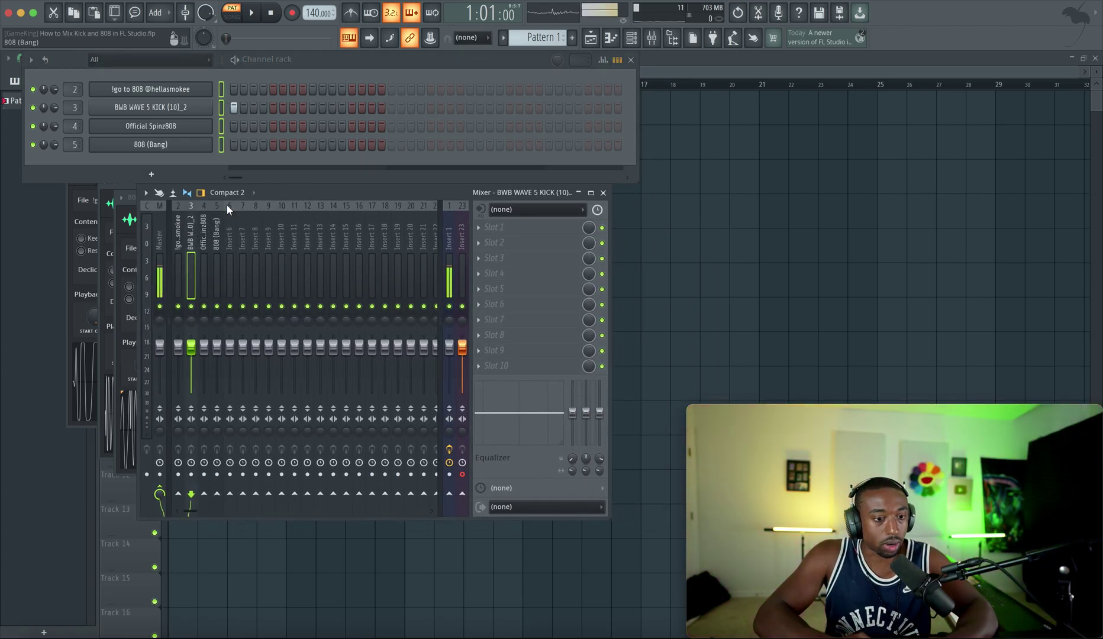
# Edit the kick steps to two hits in the pattern and audition them
pyautogui.click(272, 108)
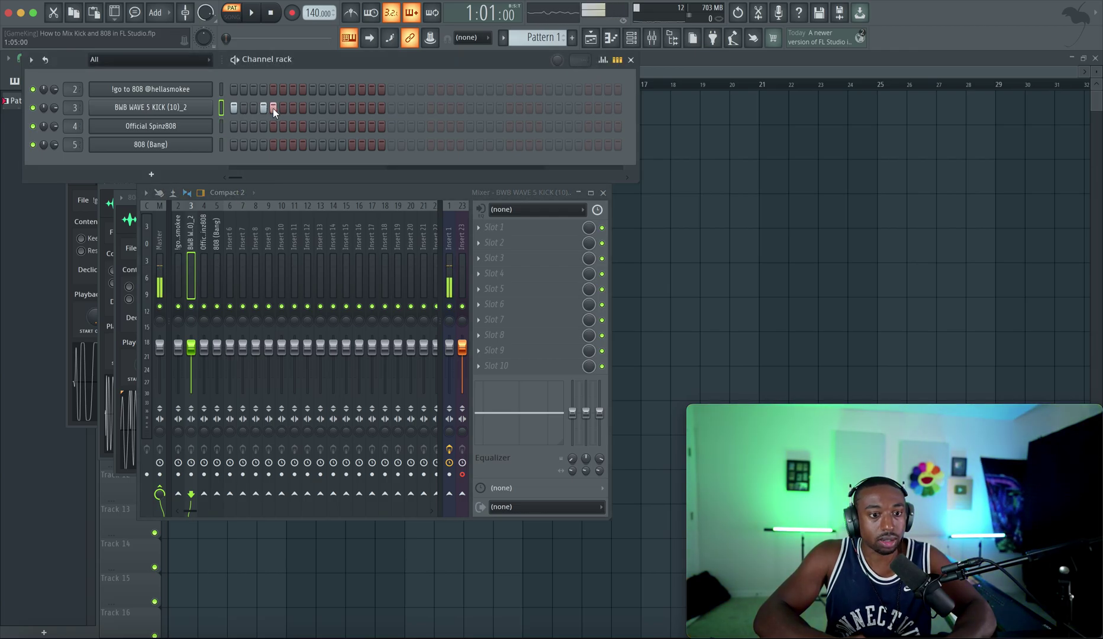
pyautogui.rightClick(274, 108)
pyautogui.rightClick(263, 108)
pyautogui.click(351, 106)
pyautogui.press('space')
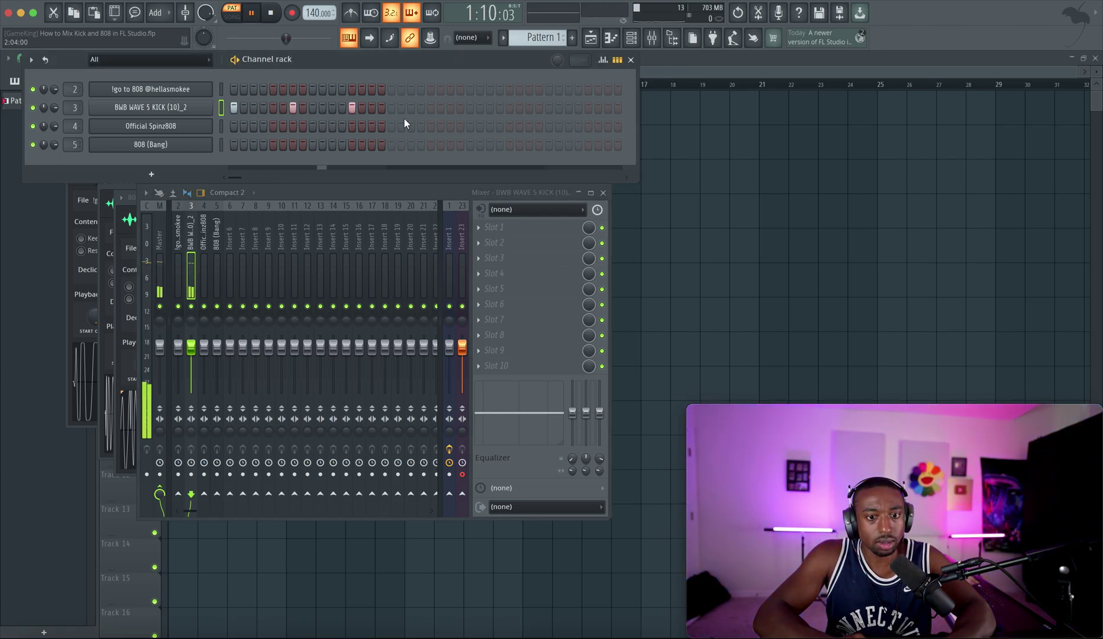
pyautogui.press('space')
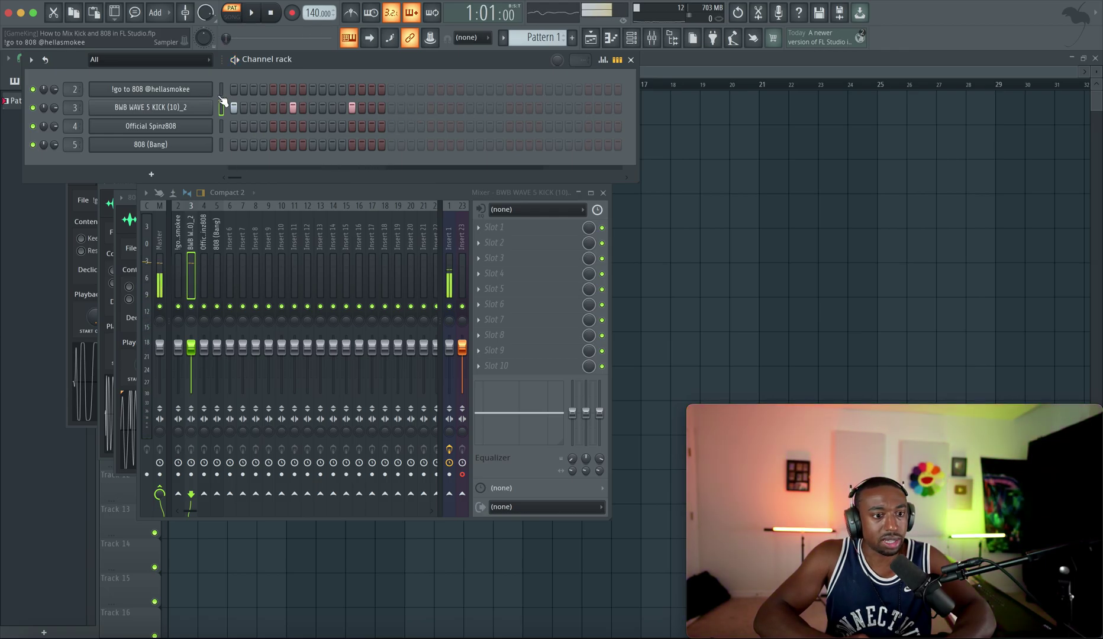
# Place two Spinz808 hits matching the kick and play kick and 808 together
pyautogui.click(293, 126)
pyautogui.click(351, 126)
pyautogui.press('space')
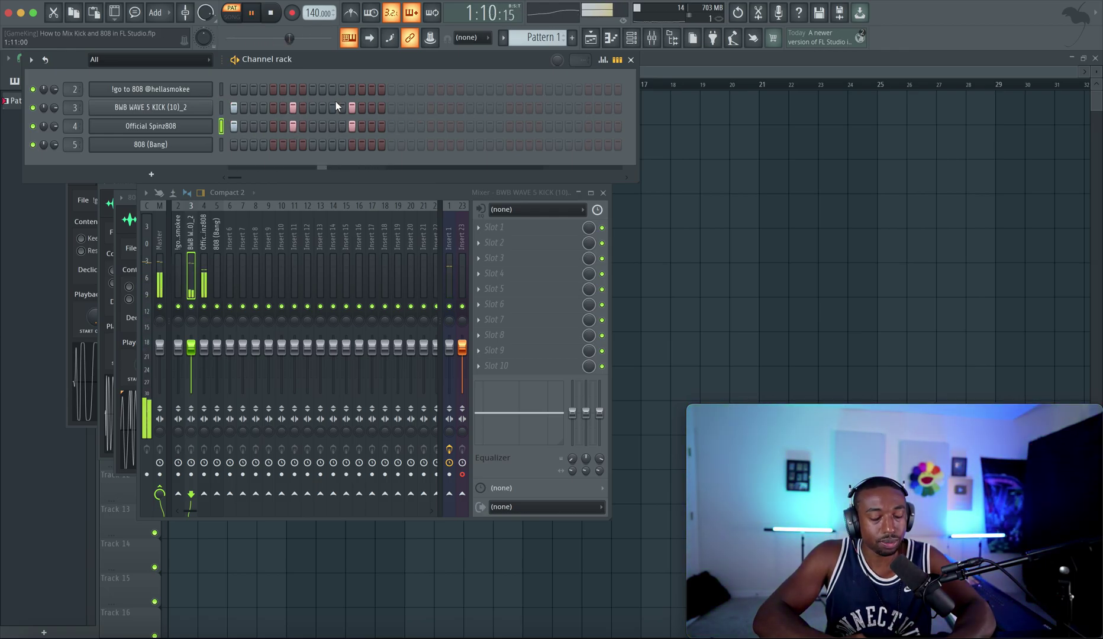
pyautogui.press('space')
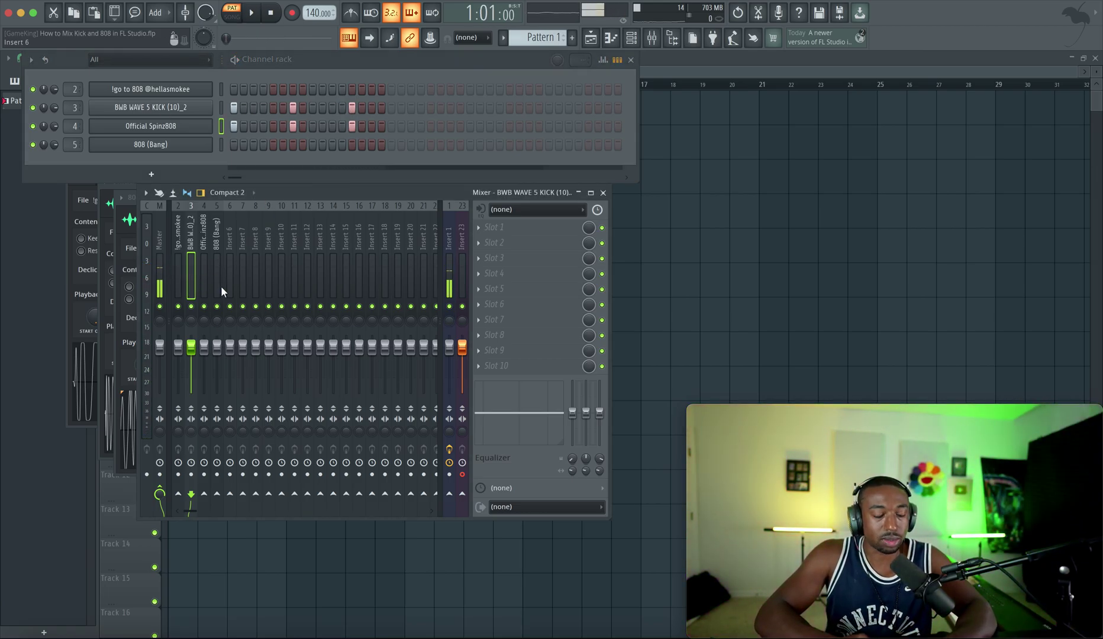
pyautogui.press('space')
# Lower the Official Spinz808 insert fader to -6 dB and audition it against the kick
pyautogui.moveTo(203, 345); pyautogui.dragTo(204, 357)
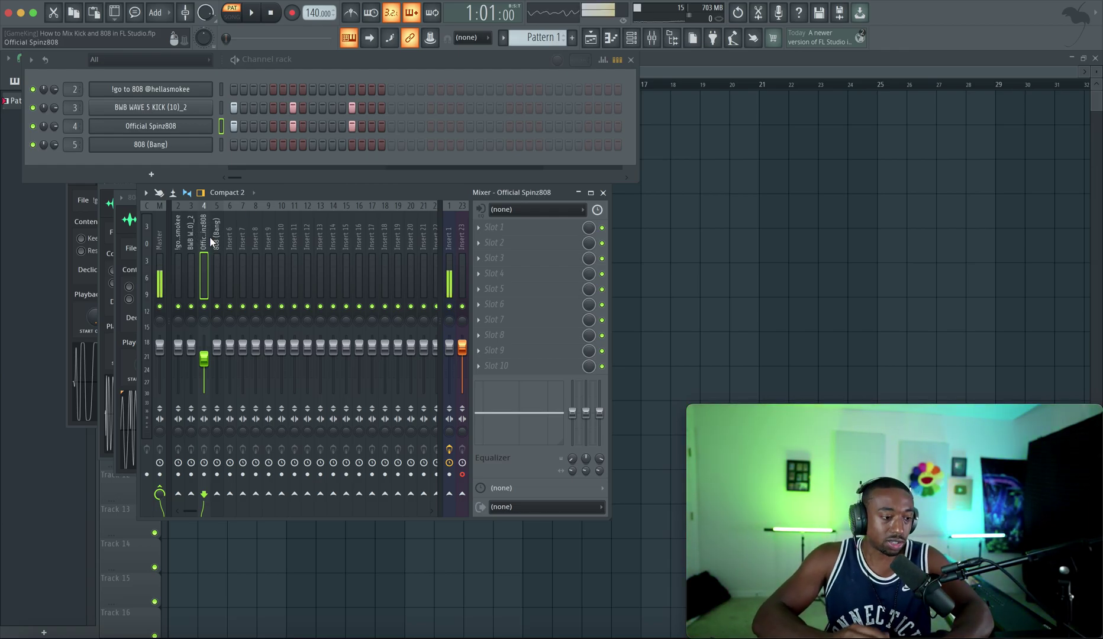
pyautogui.press('space')
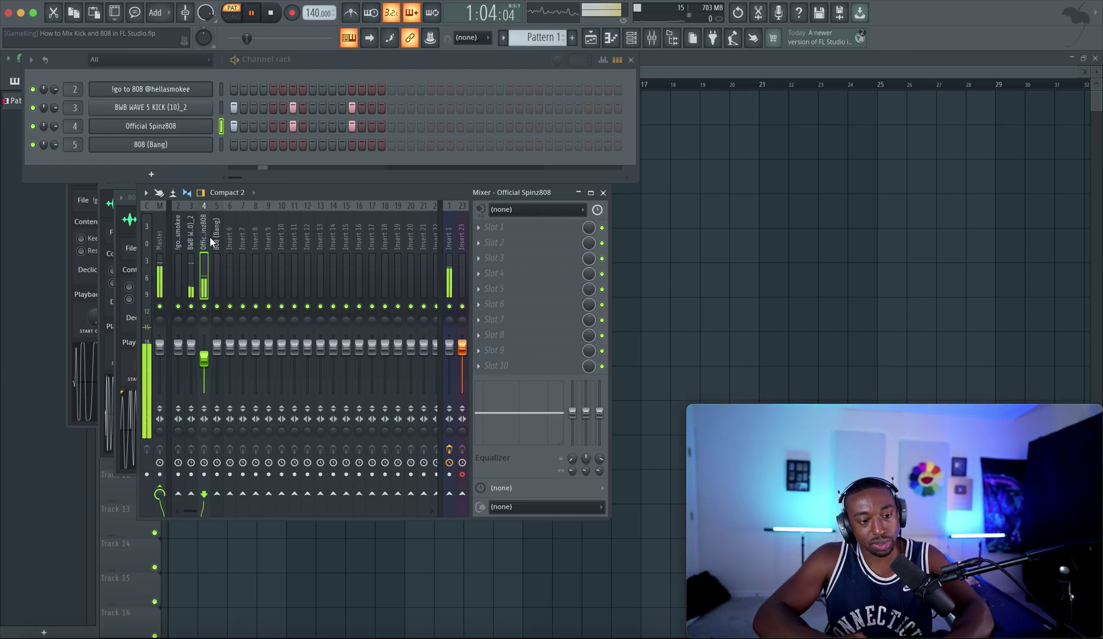
pyautogui.click(193, 241)
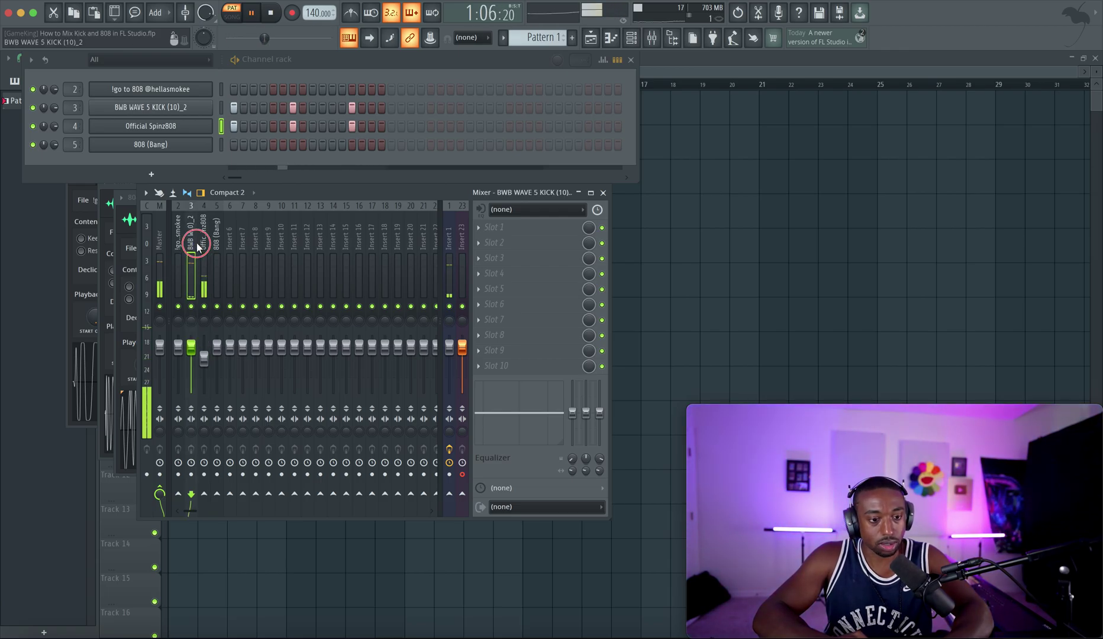
pyautogui.click(205, 247)
pyautogui.press('space')
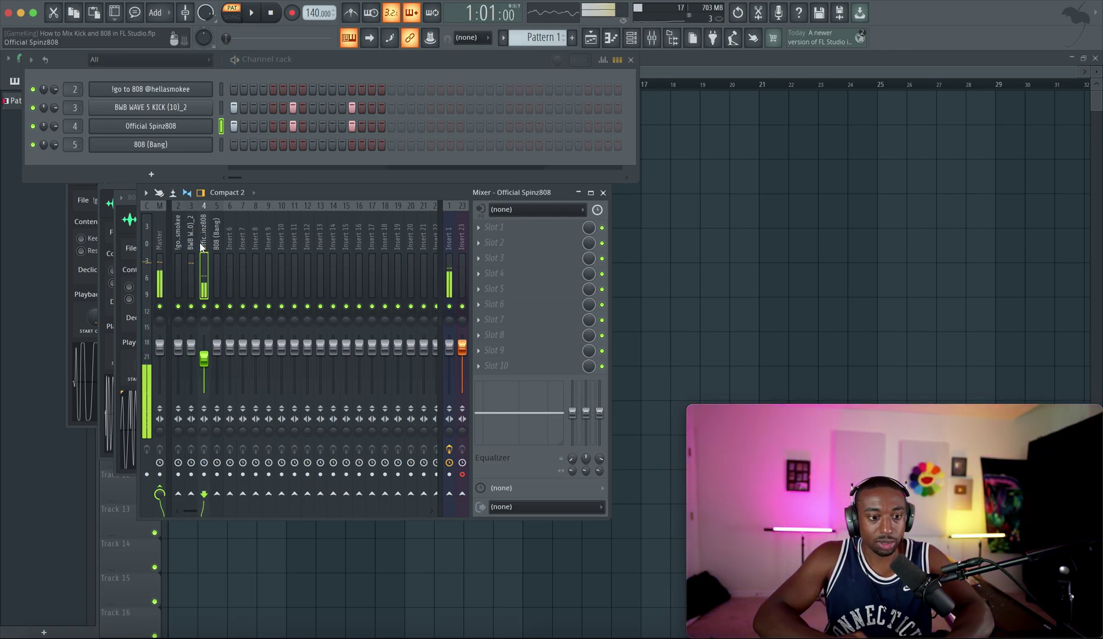
# Reset the Spinz808 insert volume to its default level and play to compare
pyautogui.rightClick(203, 357)
pyautogui.click(211, 365)
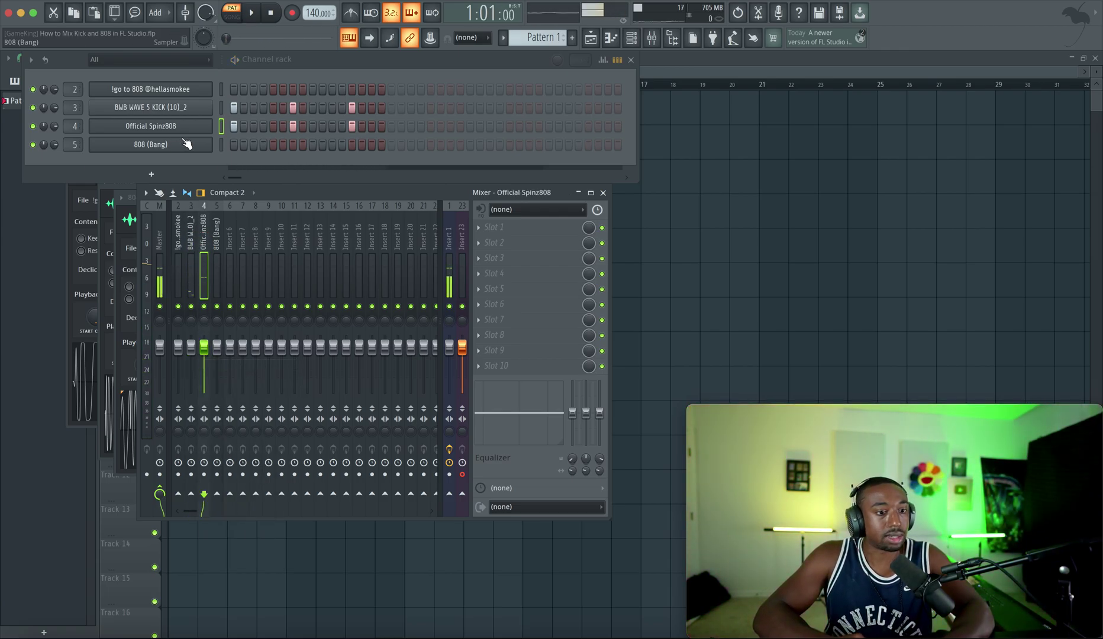
pyautogui.press('space')
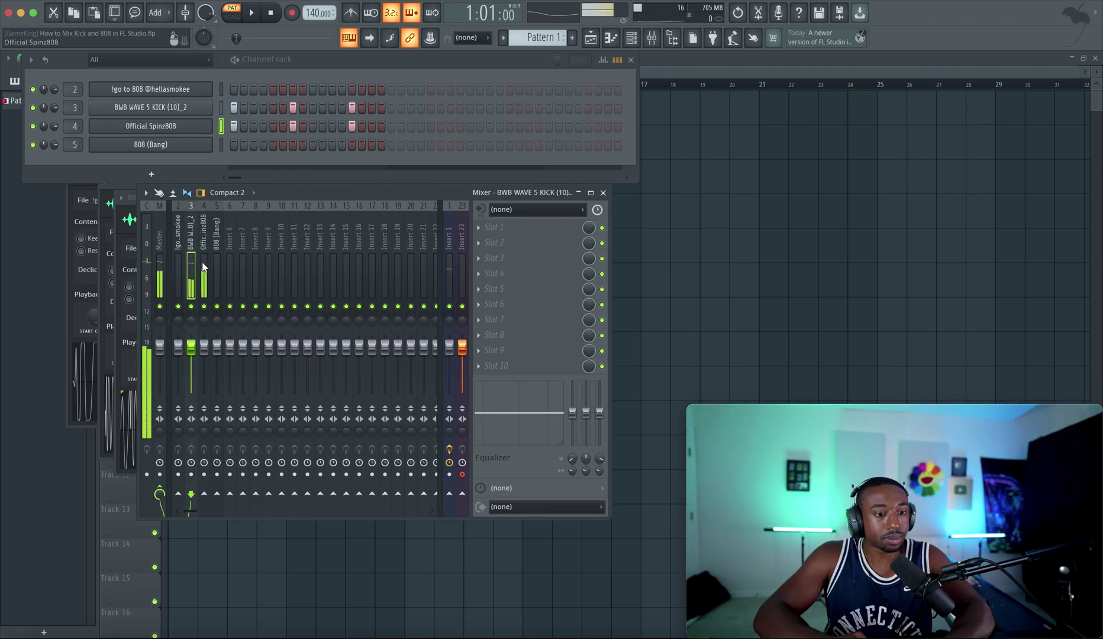
# Load Fruity Limiter into slot 1 of the Official Spinz808 insert and switch it to COMP mode
pyautogui.click(204, 267)
pyautogui.click(506, 231)
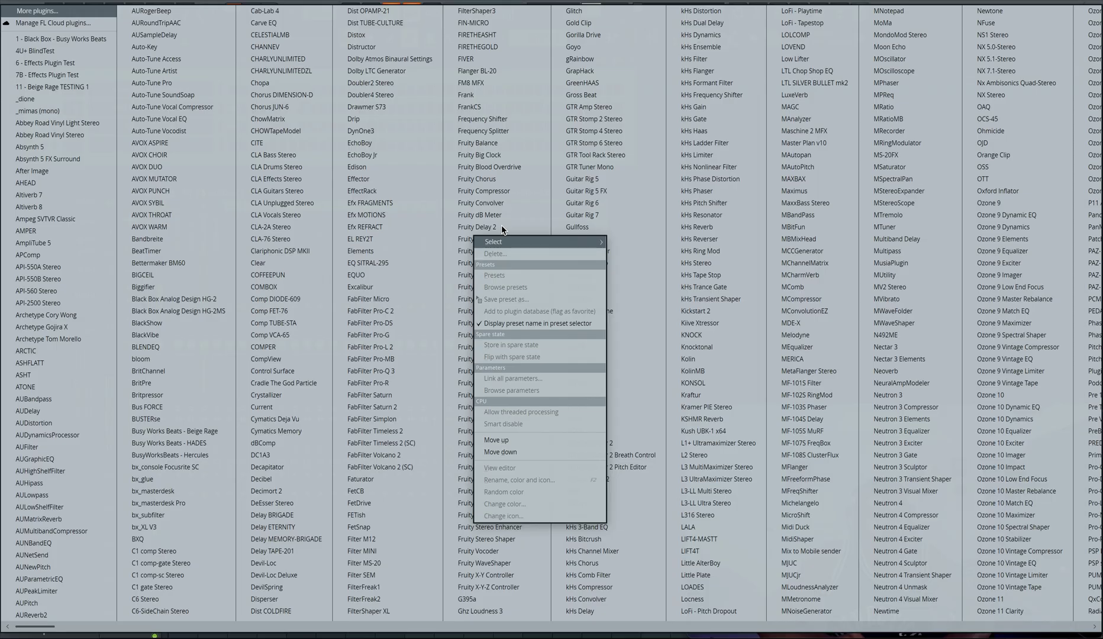
pyautogui.press('Escape')
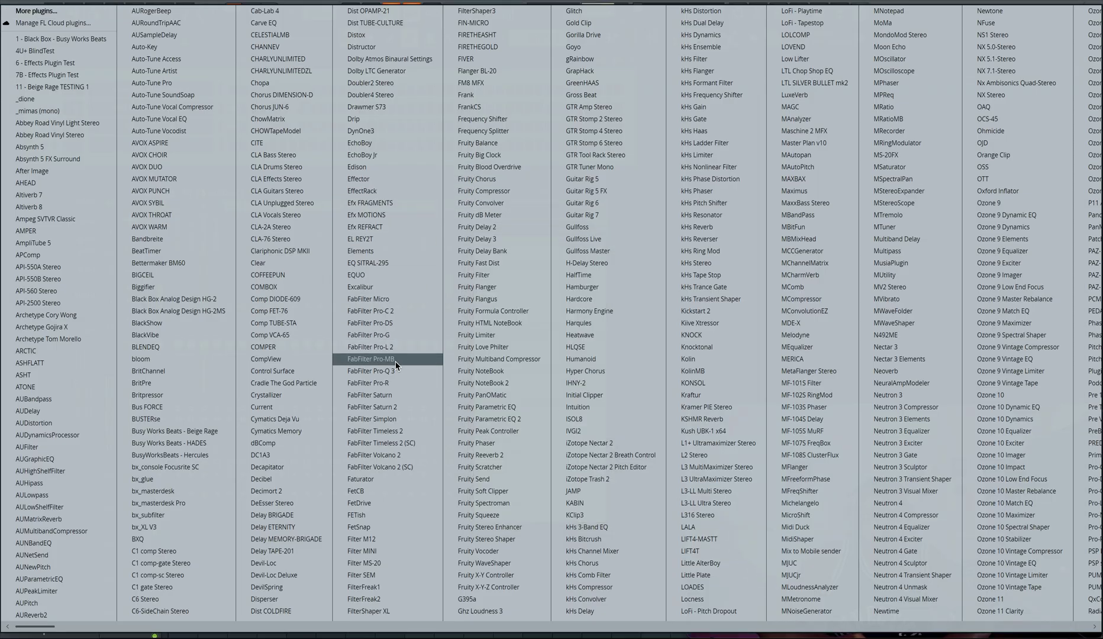
pyautogui.click(495, 335)
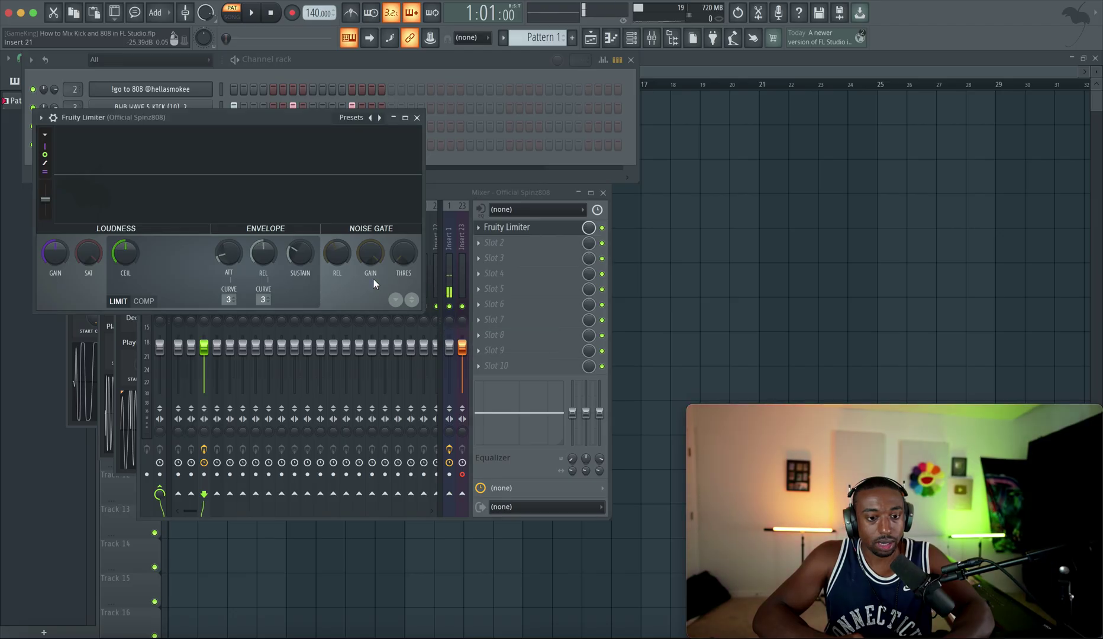
pyautogui.click(143, 302)
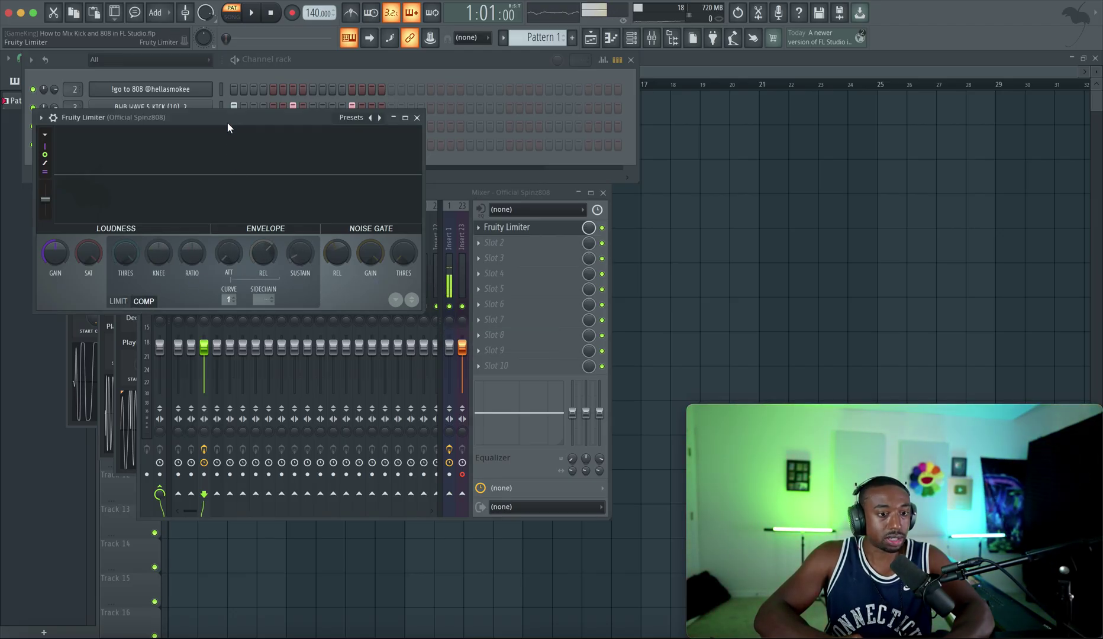
pyautogui.moveTo(226, 124); pyautogui.dragTo(609, 109)
# Sidechain the BWB WAVE 5 KICK insert to the Spinz808 insert via 'Sidechain to this track'
pyautogui.click(190, 232)
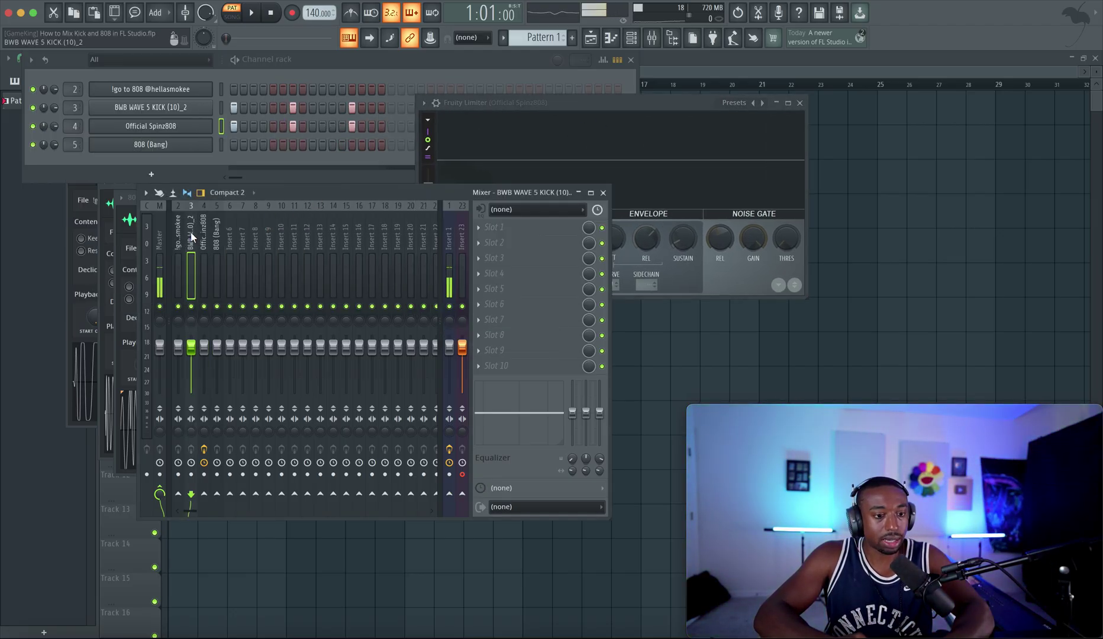
pyautogui.rightClick(205, 495)
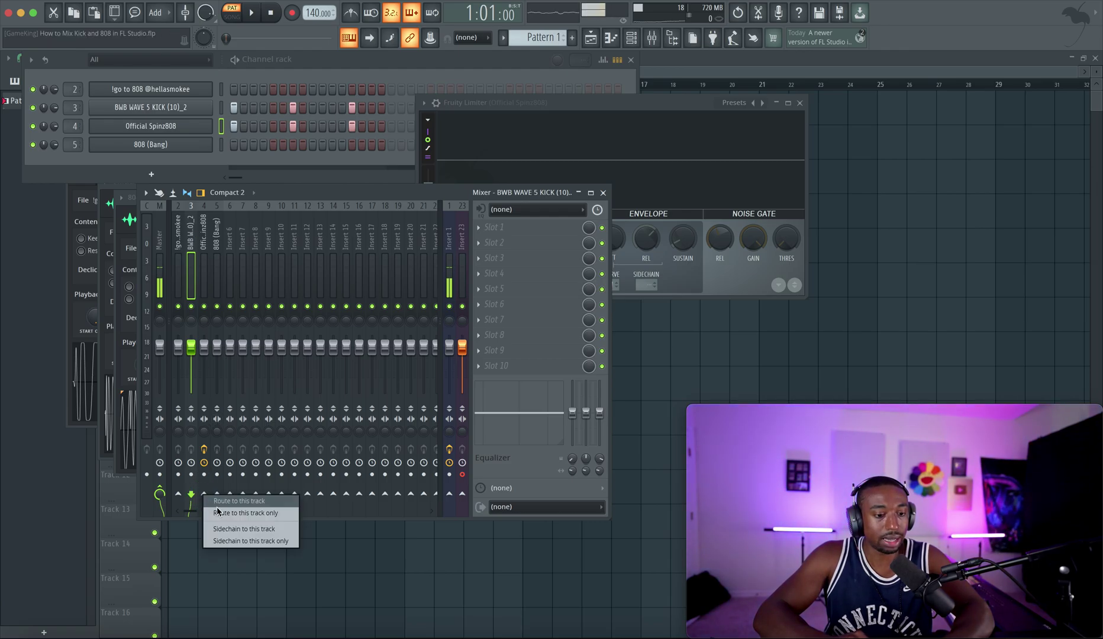
pyautogui.click(228, 530)
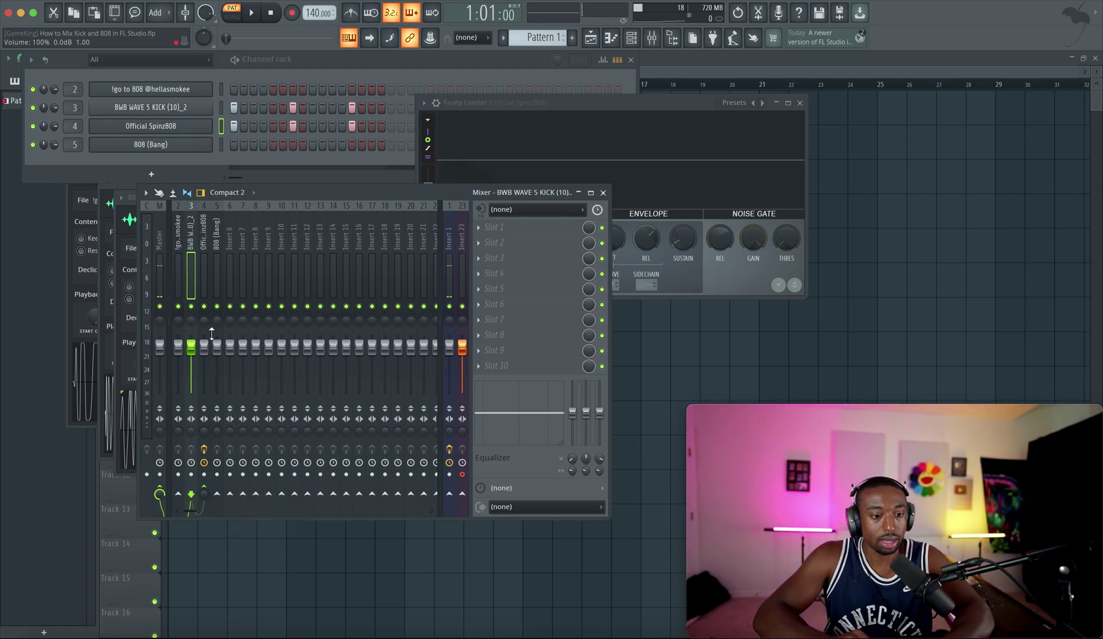
# Set the Spinz808 limiter's SIDECHAIN input to BWB WAVE 5 KICK (10)_2
pyautogui.click(201, 276)
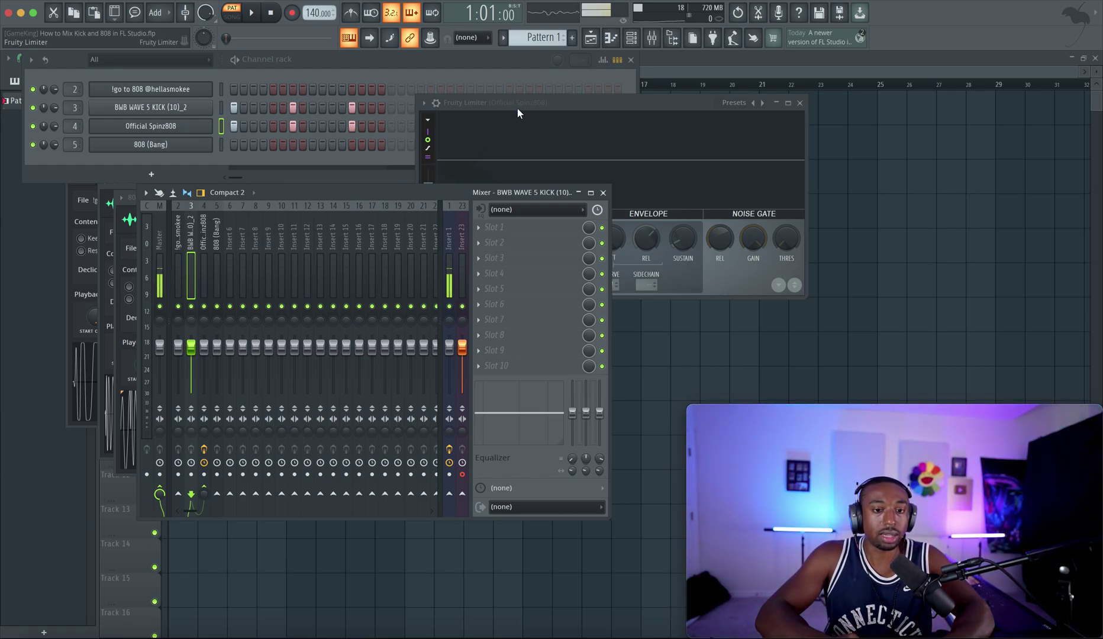
pyautogui.moveTo(517, 108)
pyautogui.mouseDown()
pyautogui.moveTo(427, 129)
pyautogui.moveTo(239, 251)
pyautogui.moveTo(301, 211)
pyautogui.mouseUp()
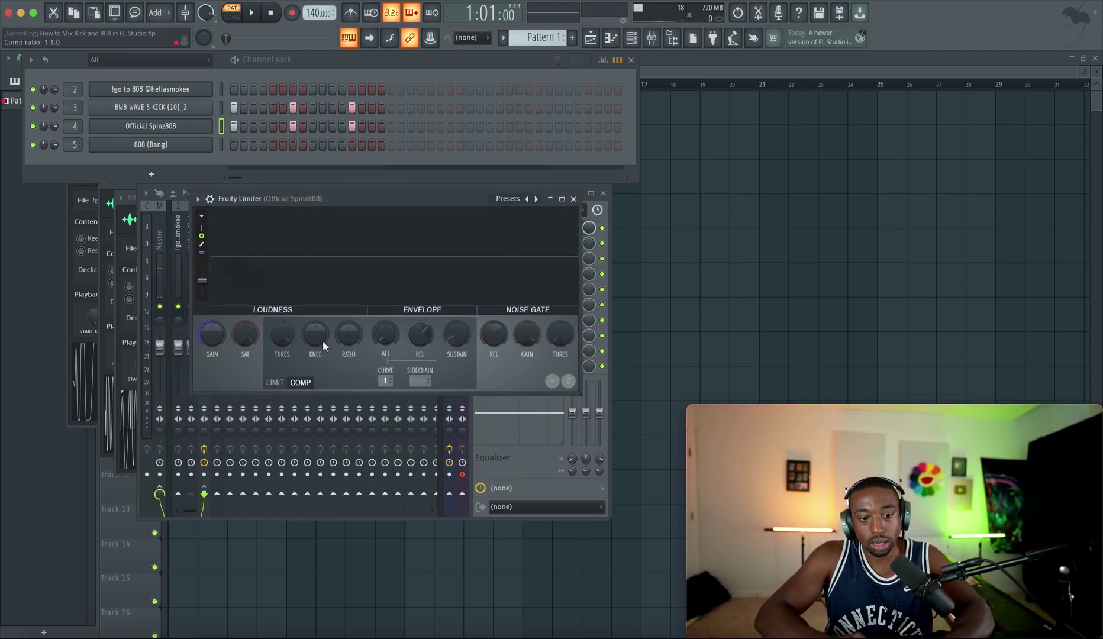
pyautogui.click(425, 381)
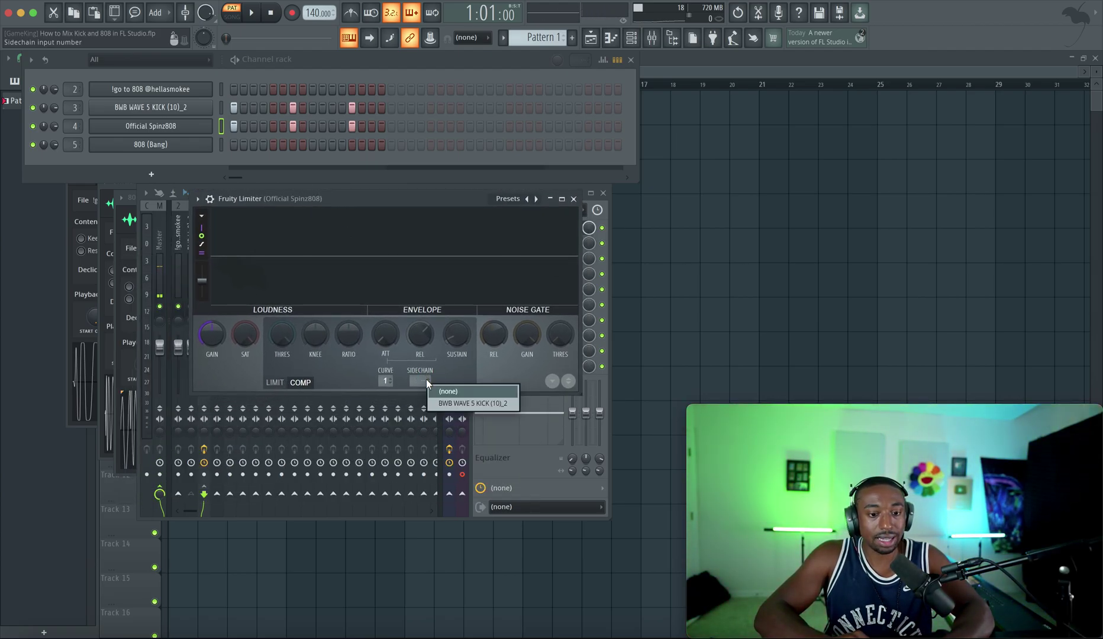
pyautogui.click(456, 404)
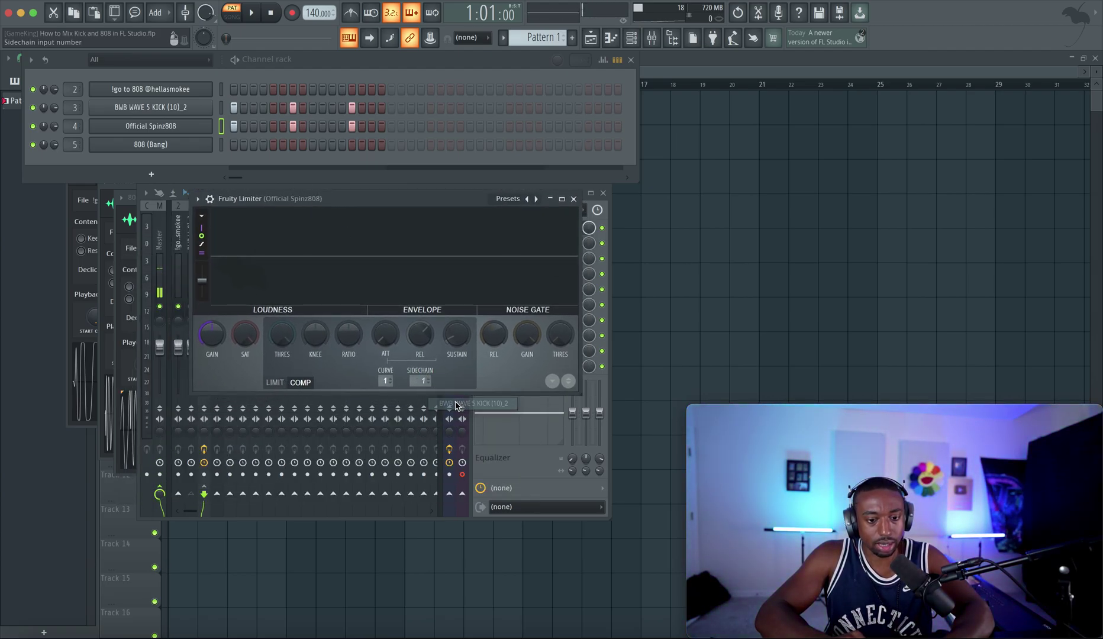
pyautogui.click(423, 381)
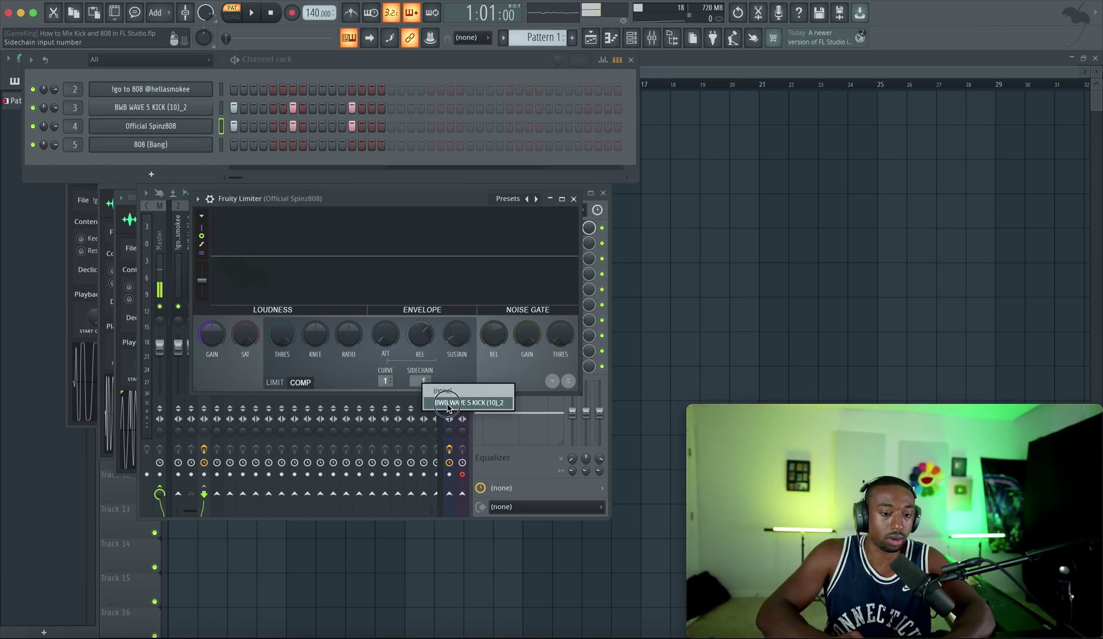
pyautogui.click(447, 404)
pyautogui.click(422, 378)
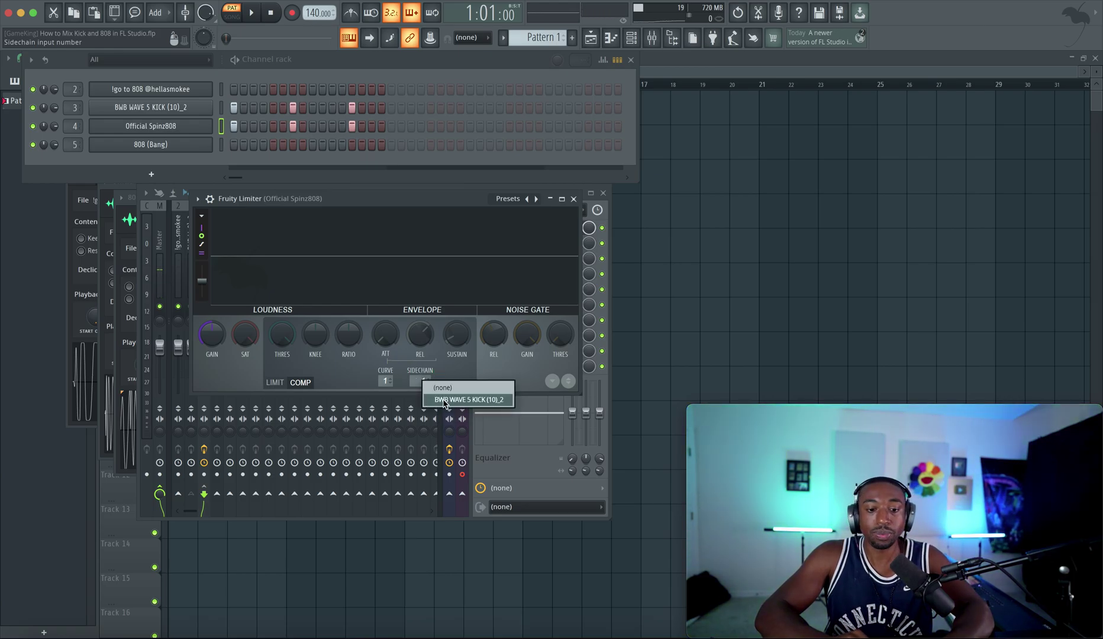
pyautogui.click(444, 403)
pyautogui.click(422, 380)
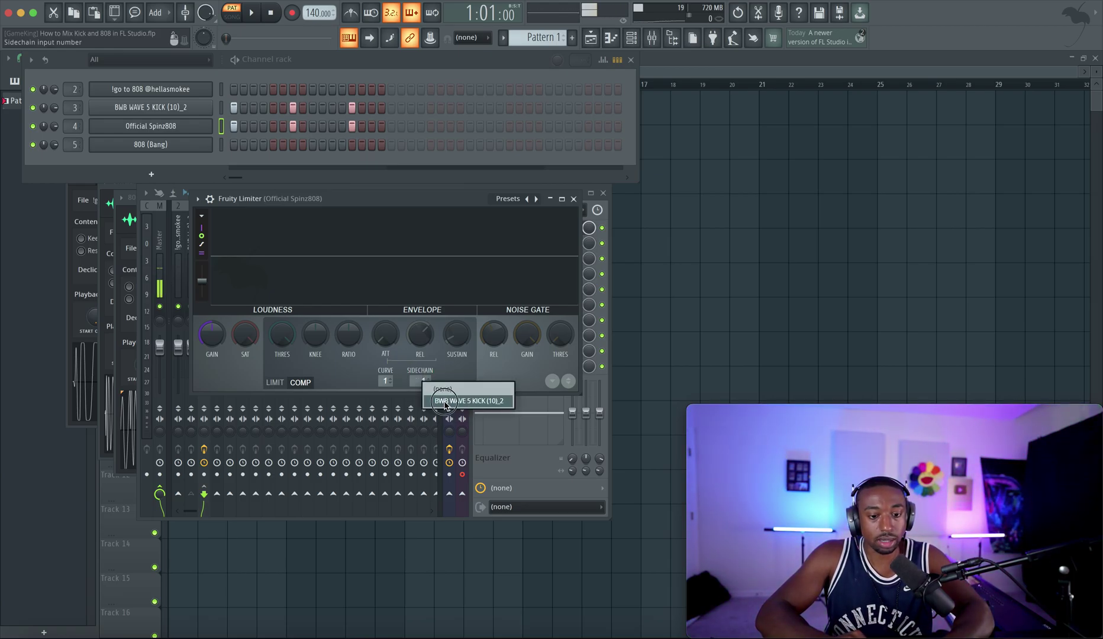
pyautogui.click(444, 402)
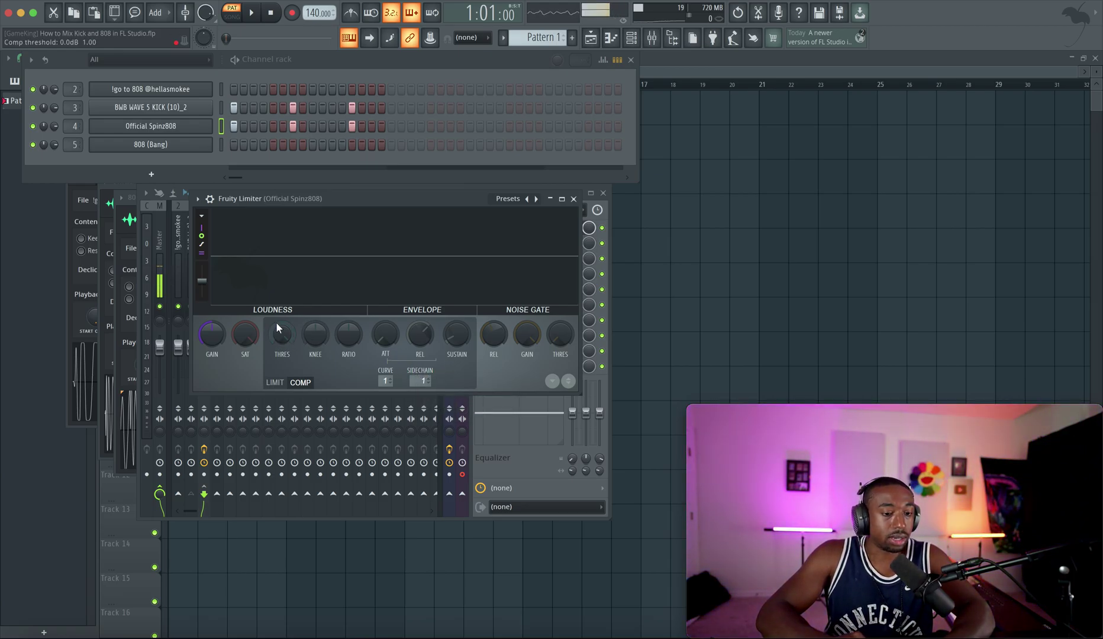
# Pull the COMP threshold down to about -26.5 dB, auditioning the ducking, then close the limiter
pyautogui.moveTo(281, 333); pyautogui.dragTo(282, 361)
pyautogui.press('space')
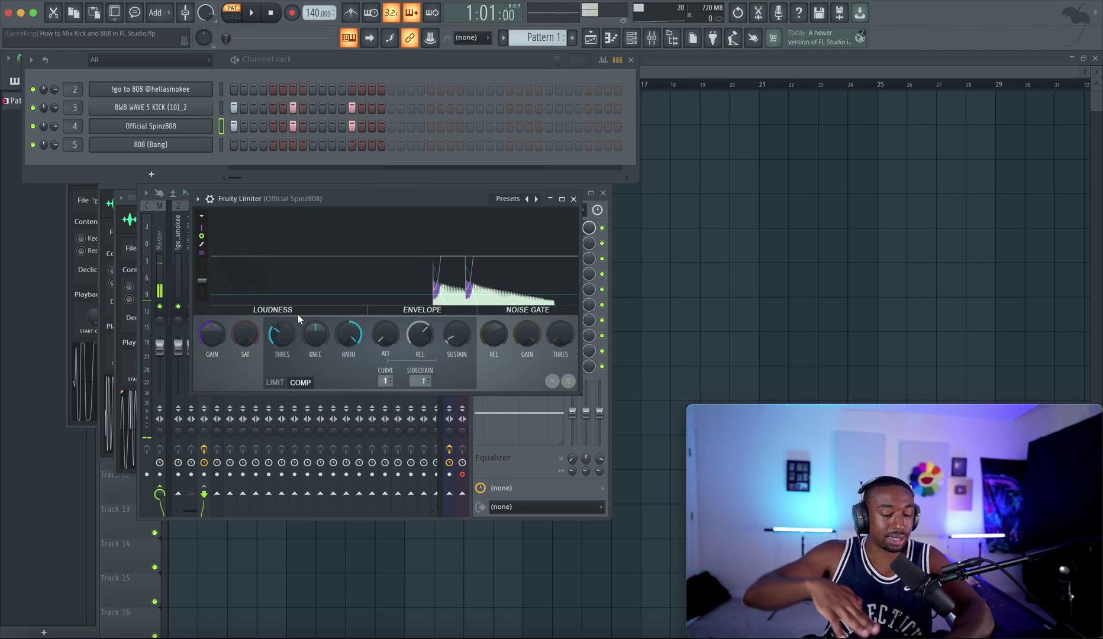
pyautogui.press('space')
pyautogui.click(44, 126)
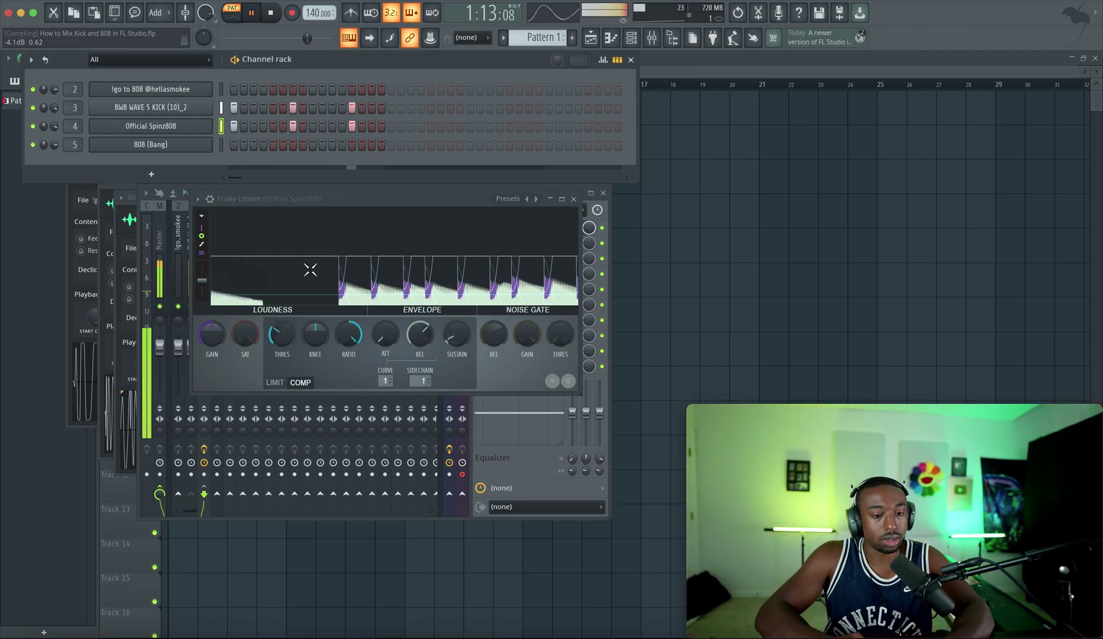
pyautogui.click(334, 278)
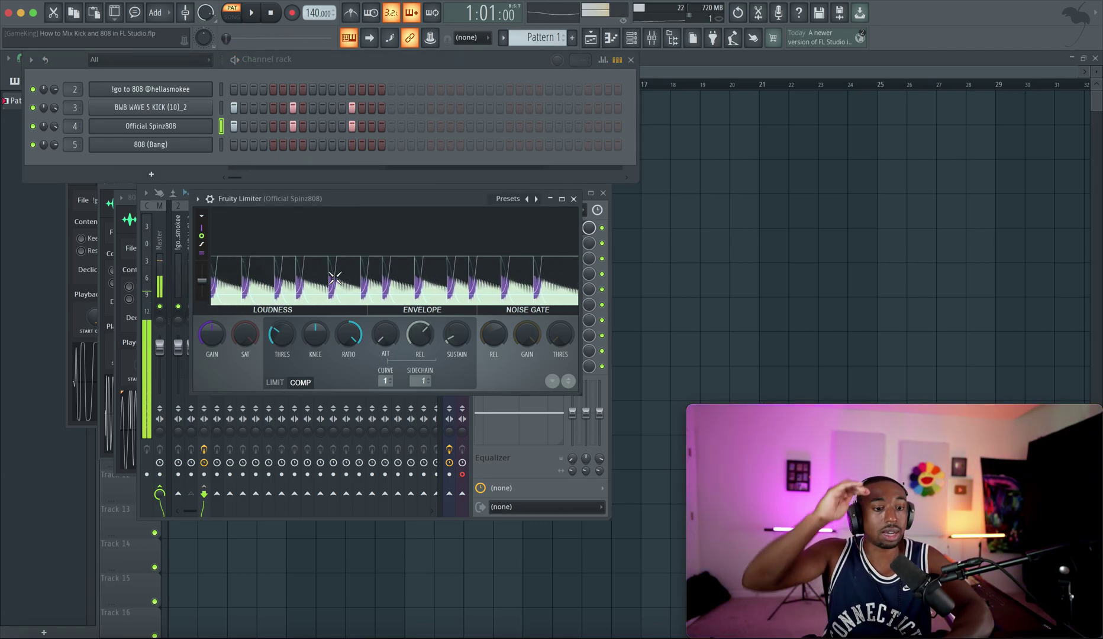
pyautogui.press('space')
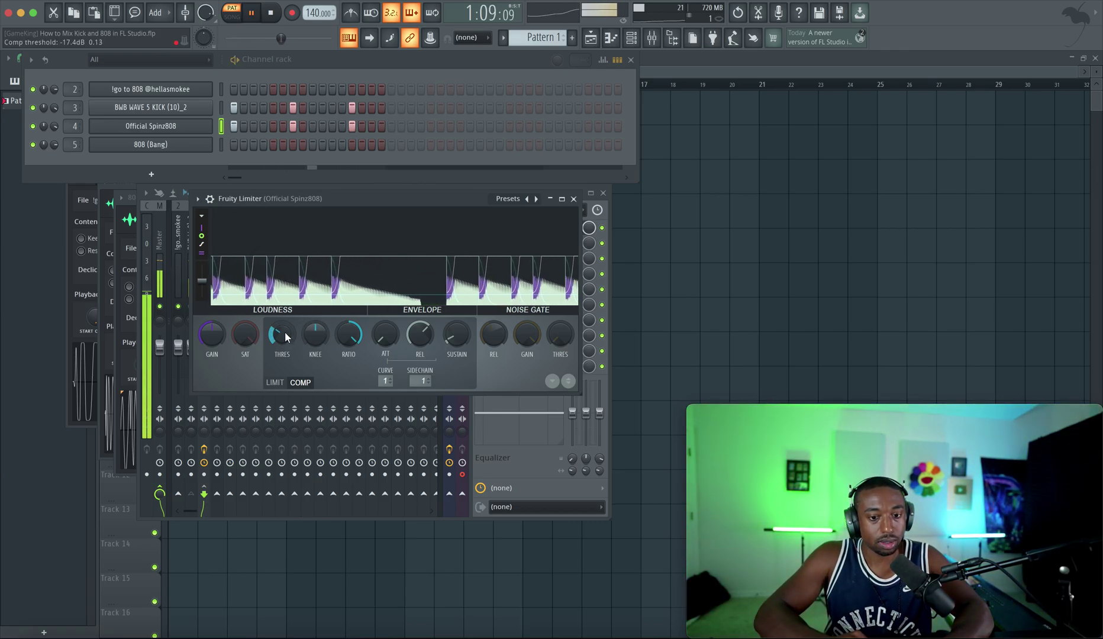
pyautogui.press('space')
pyautogui.scroll(-5, 285, 337)
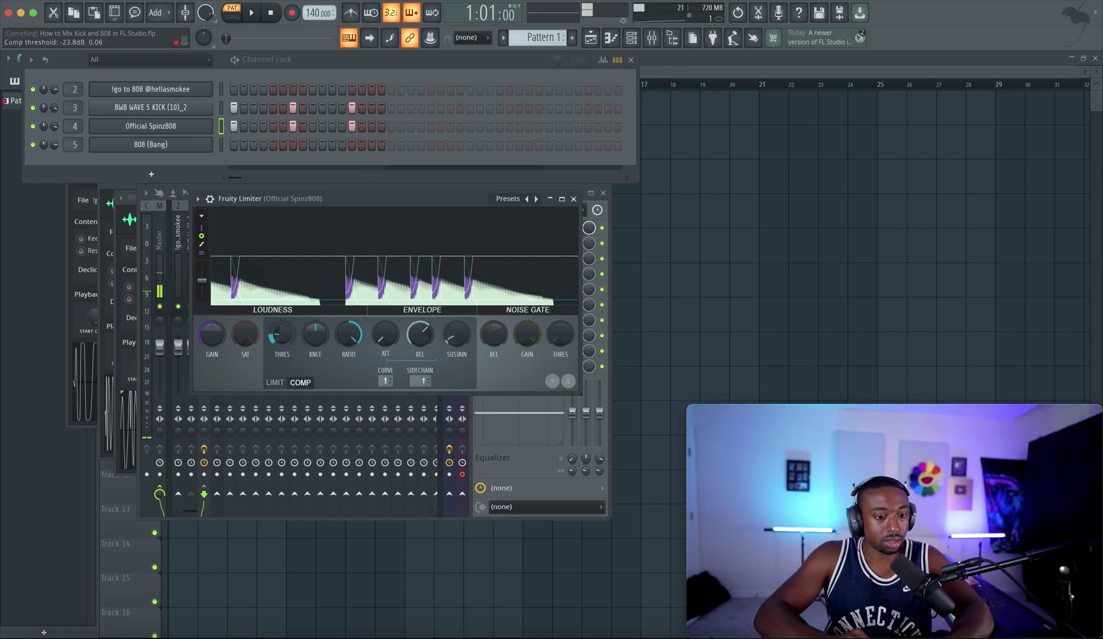
pyautogui.press('space')
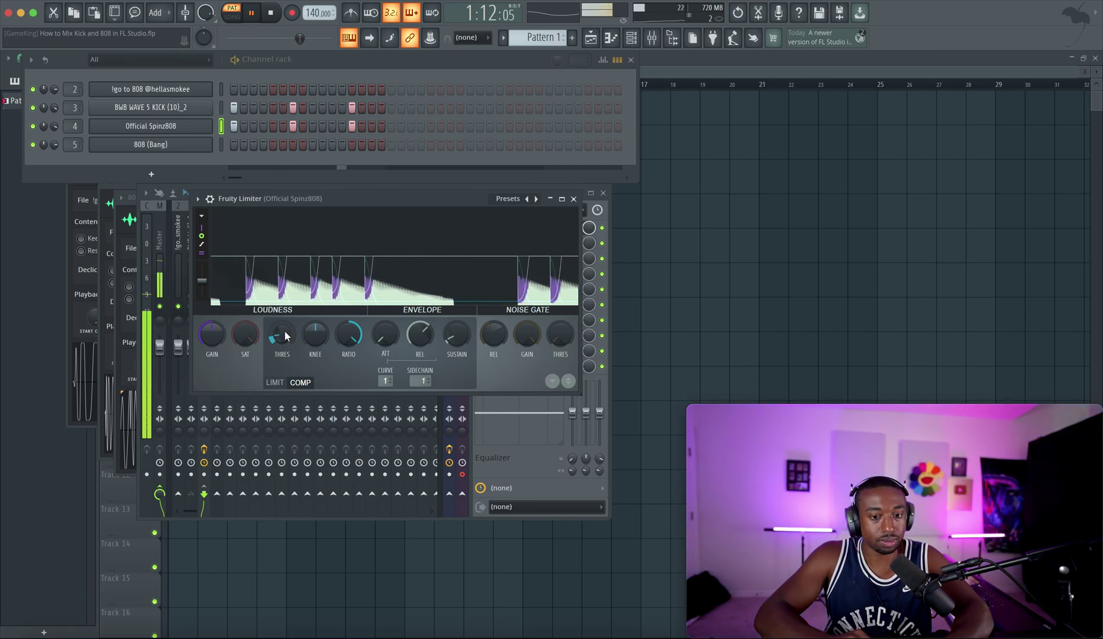
pyautogui.press('space')
pyautogui.press('space')
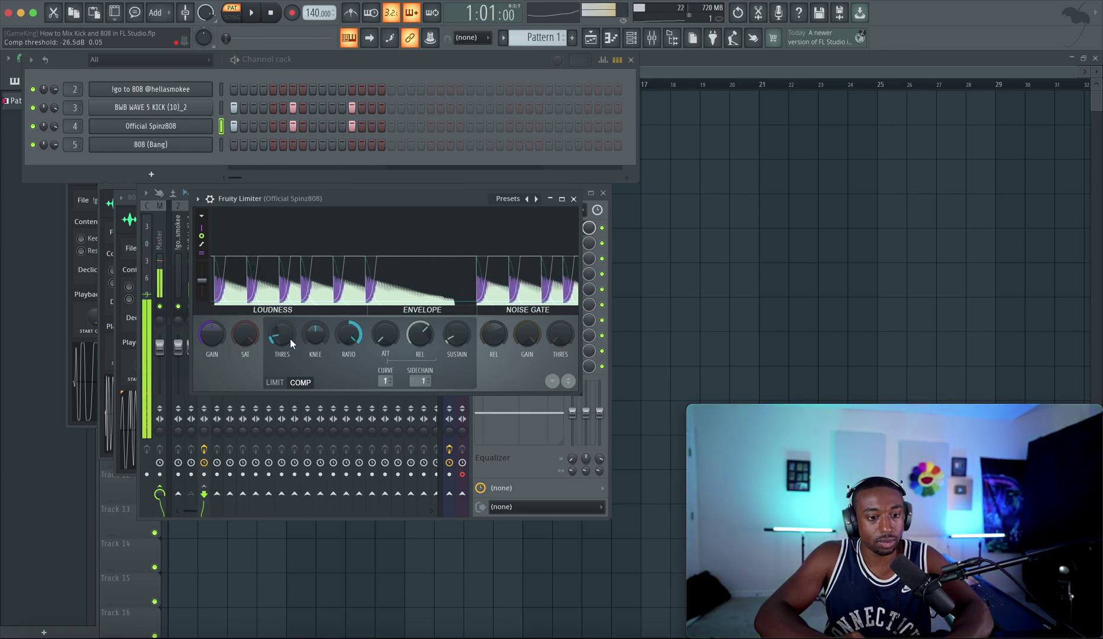
pyautogui.press('space')
pyautogui.press('space')
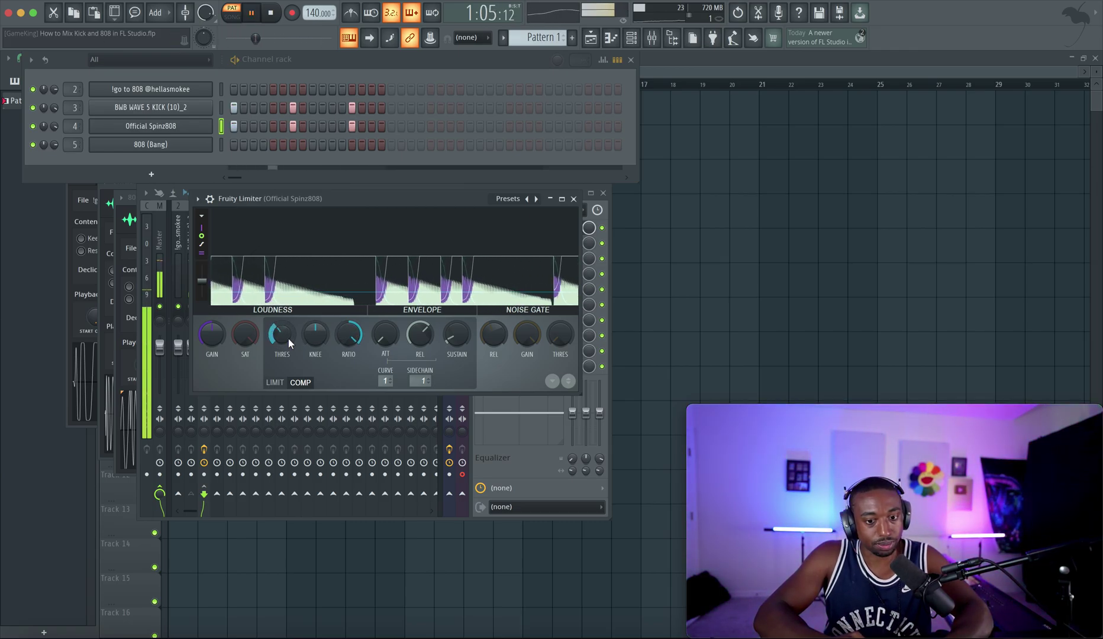
pyautogui.press('space')
pyautogui.click(573, 199)
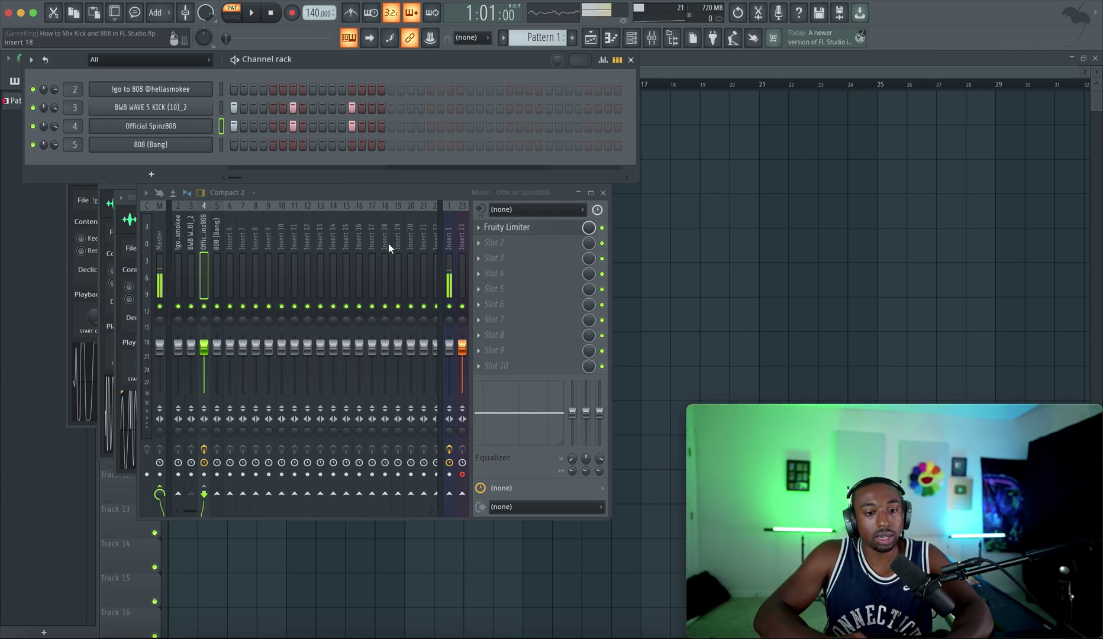
# Bypass the 808's limiter, load Fruity Parametric EQ 2 in slot 2 and dip its bass band slightly
pyautogui.click(601, 227)
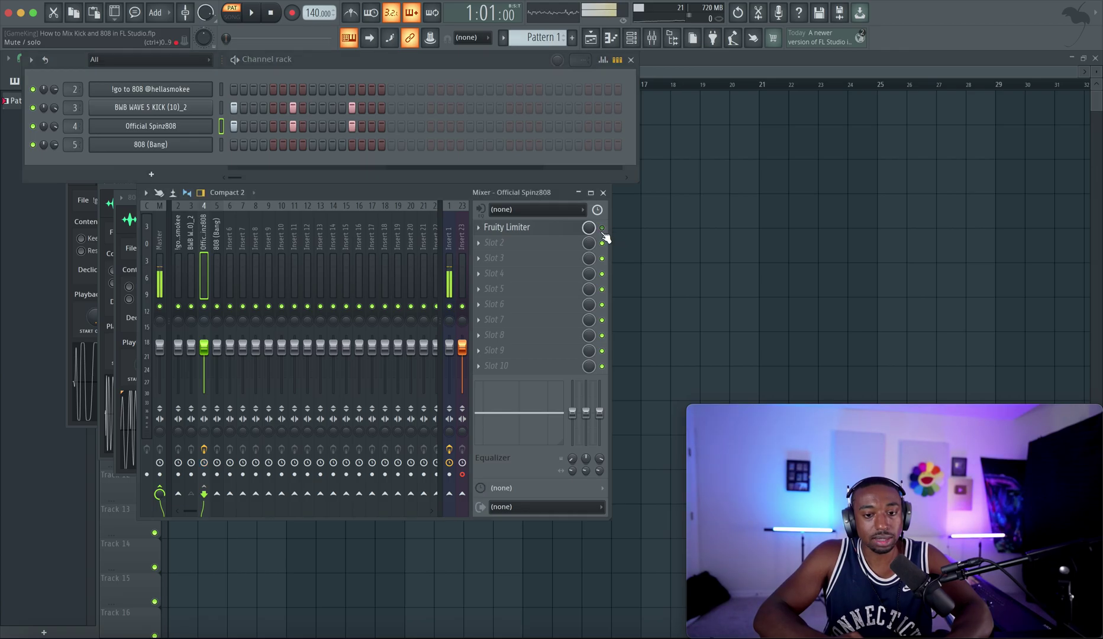
pyautogui.click(478, 248)
pyautogui.moveTo(534, 257)
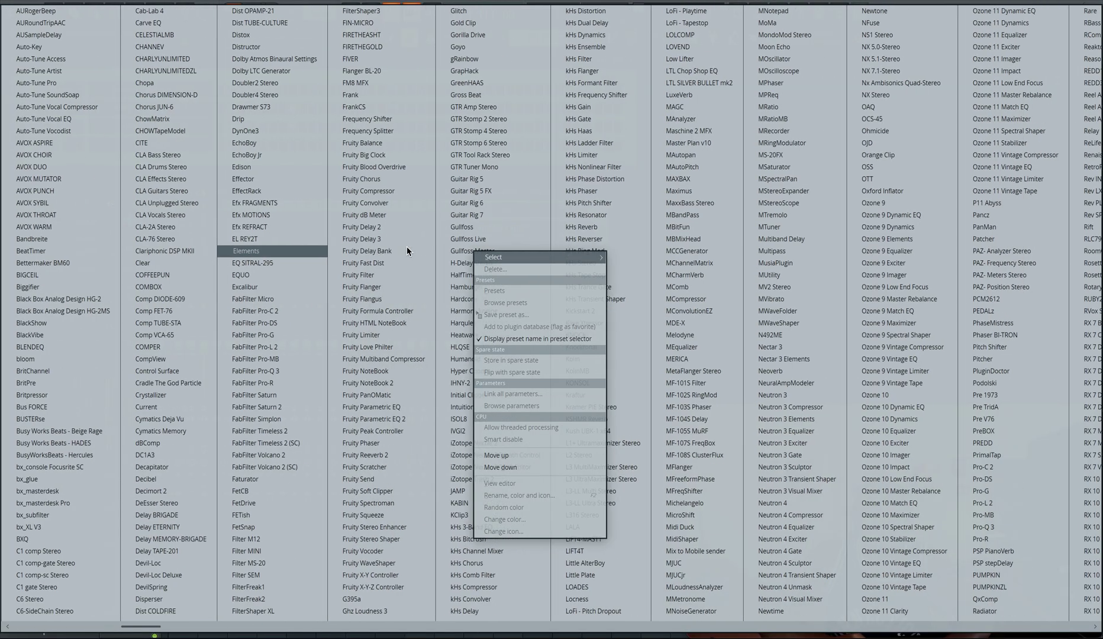
pyautogui.click(401, 416)
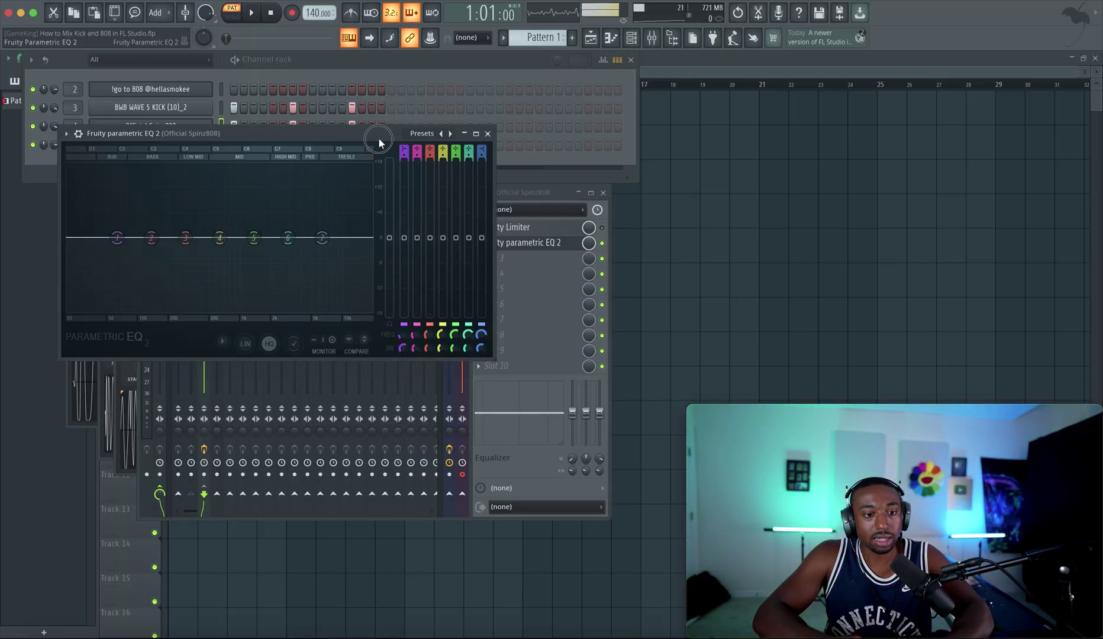
pyautogui.moveTo(378, 139); pyautogui.dragTo(759, 151)
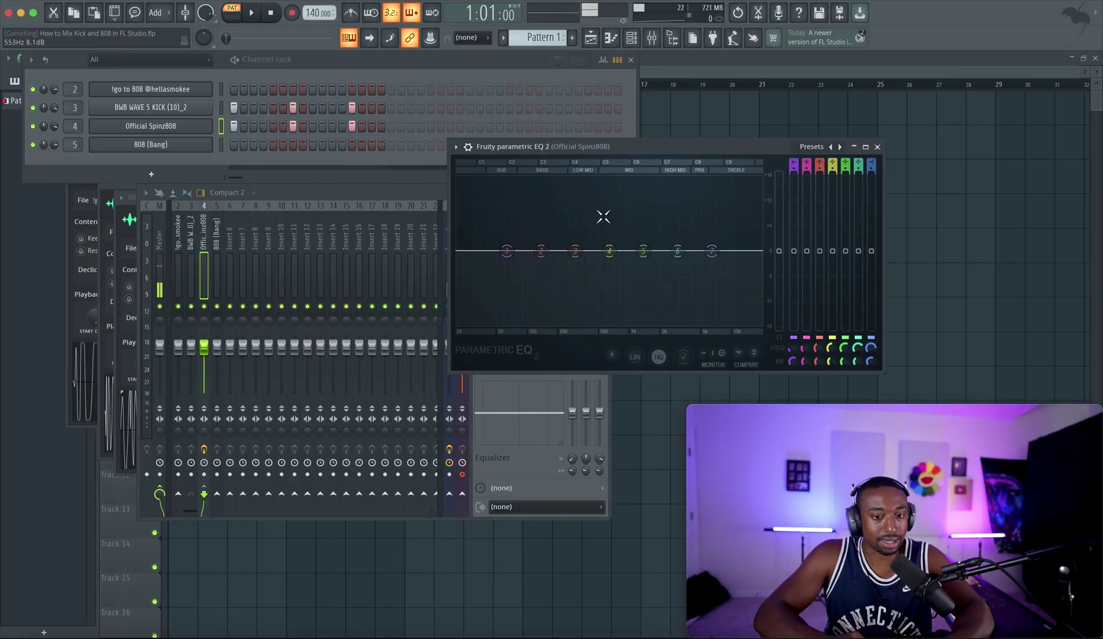
pyautogui.press('space')
pyautogui.moveTo(541, 259); pyautogui.dragTo(540, 261)
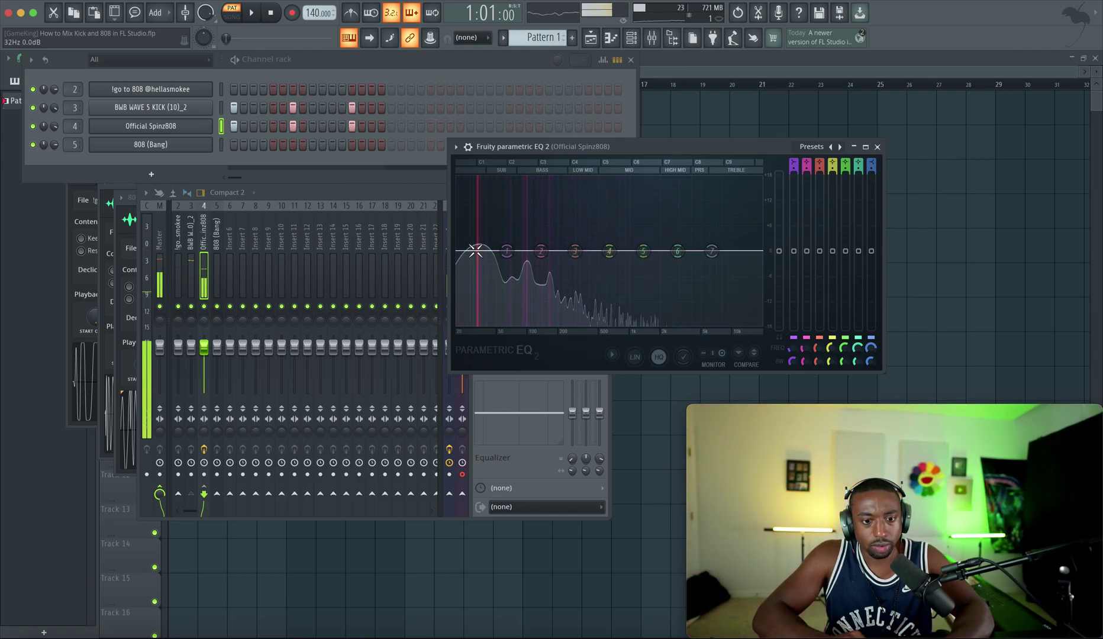
pyautogui.moveTo(540, 261); pyautogui.dragTo(544, 265)
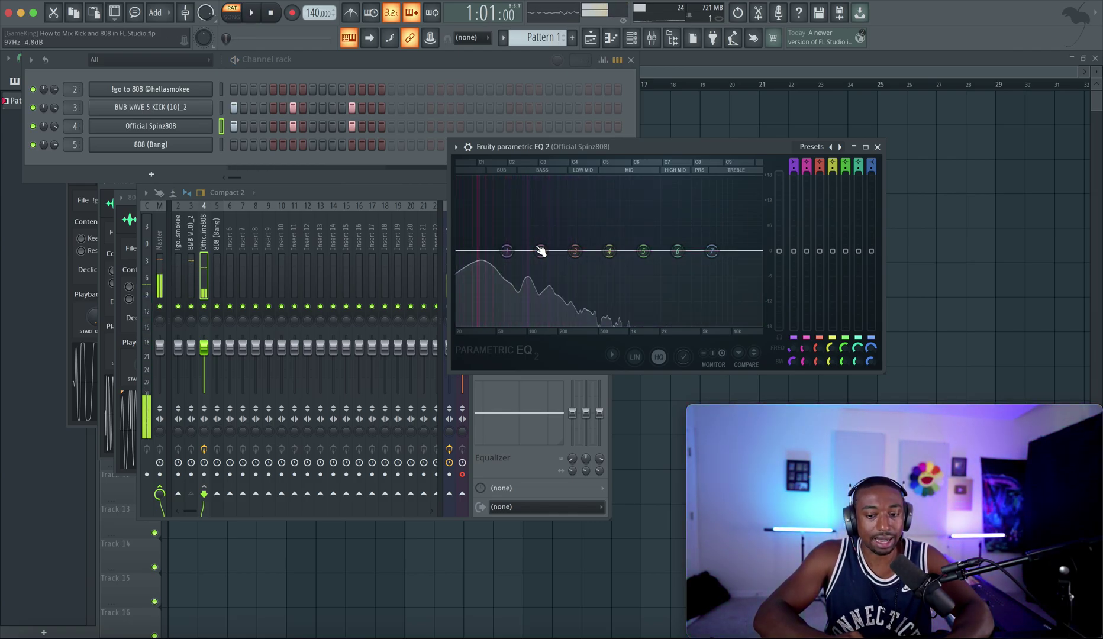
pyautogui.click(877, 146)
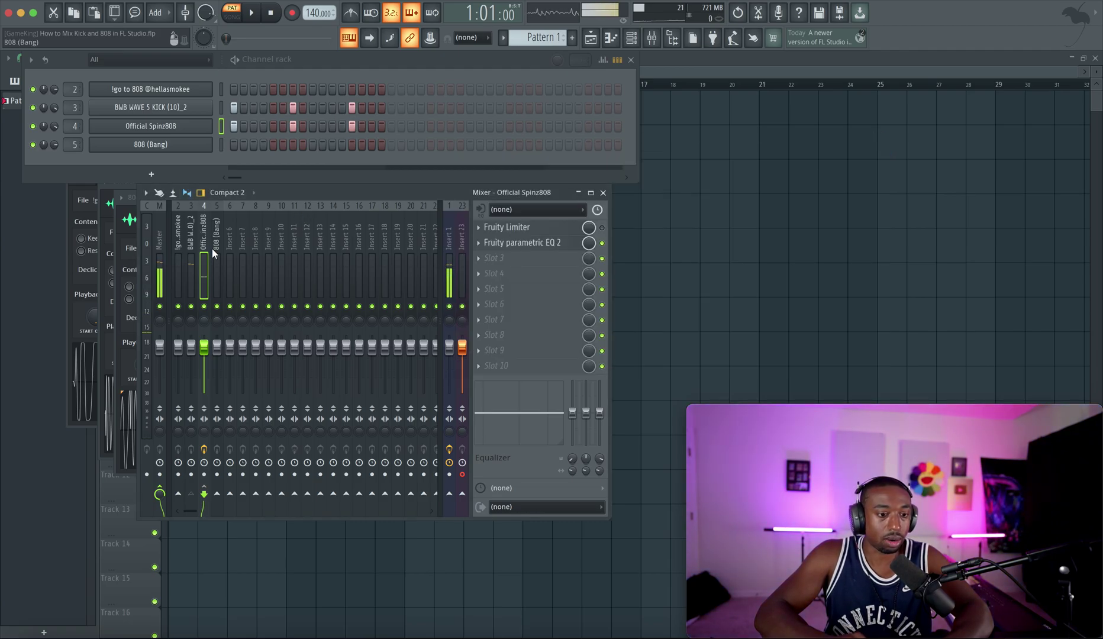
# Load Fruity Parametric EQ 2 into slot 1 of the BWB WAVE 5 KICK insert
pyautogui.click(191, 250)
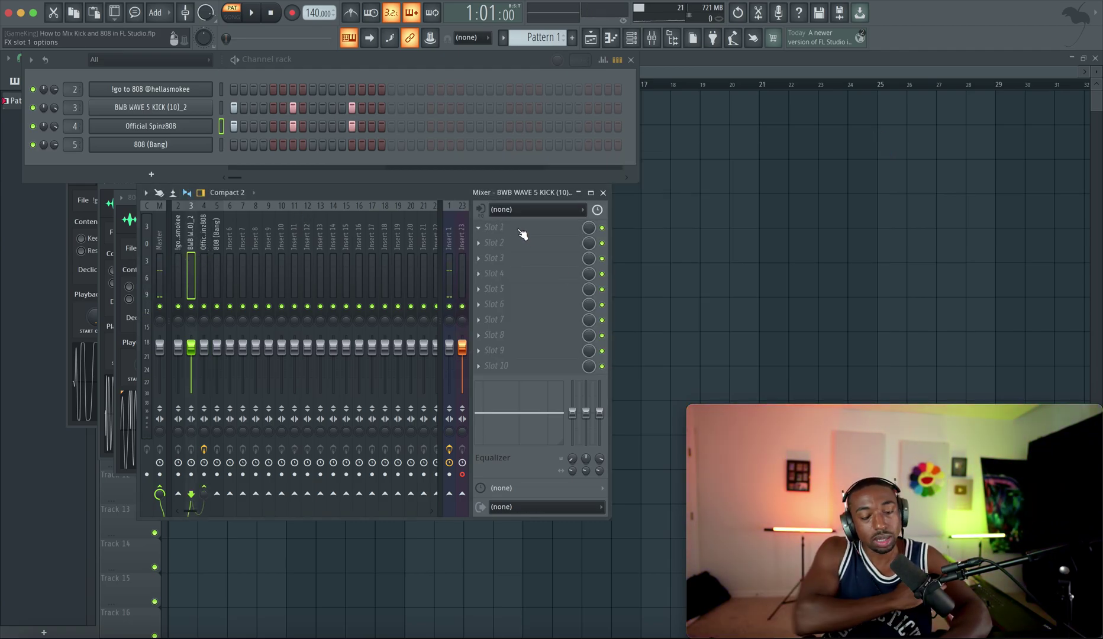
pyautogui.click(476, 231)
pyautogui.moveTo(538, 242)
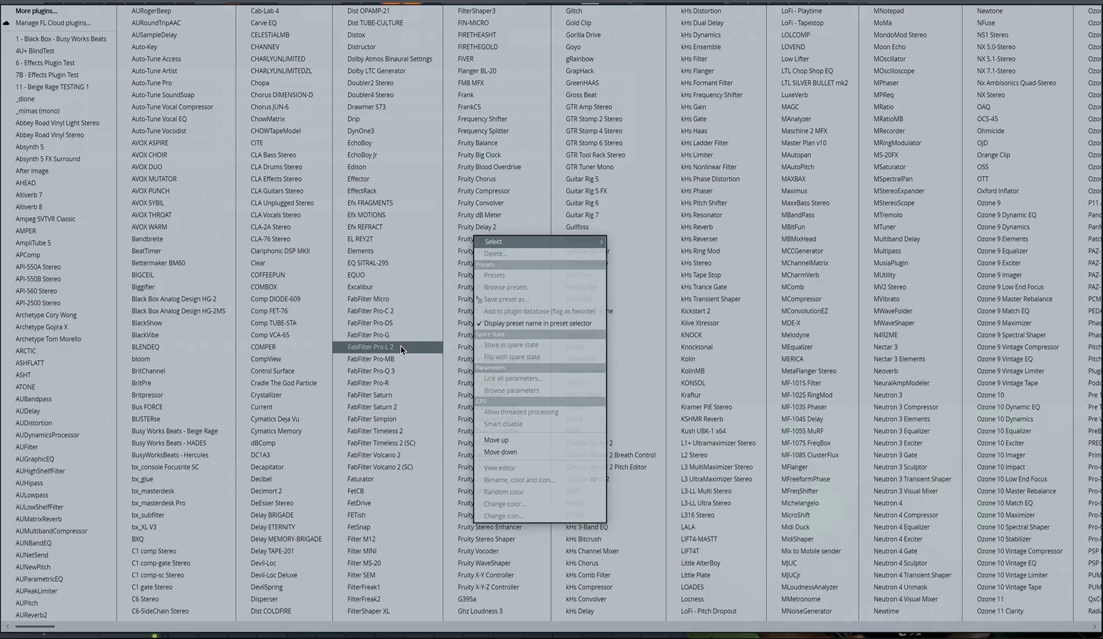
pyautogui.scroll(-1, 401, 350)
pyautogui.scroll(-1, 402, 350)
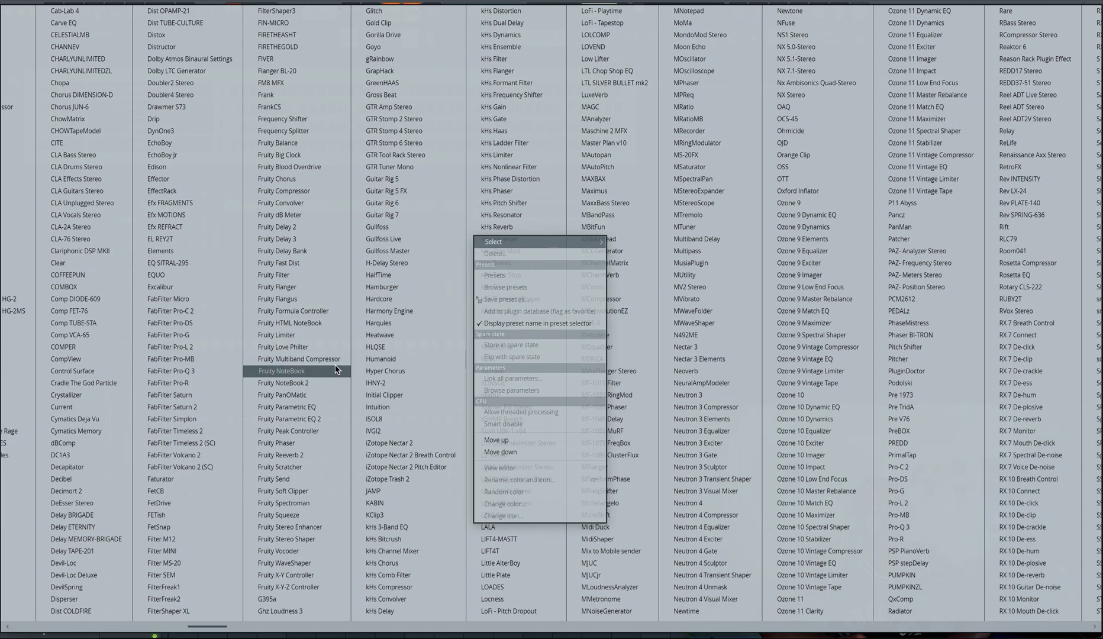
pyautogui.click(325, 418)
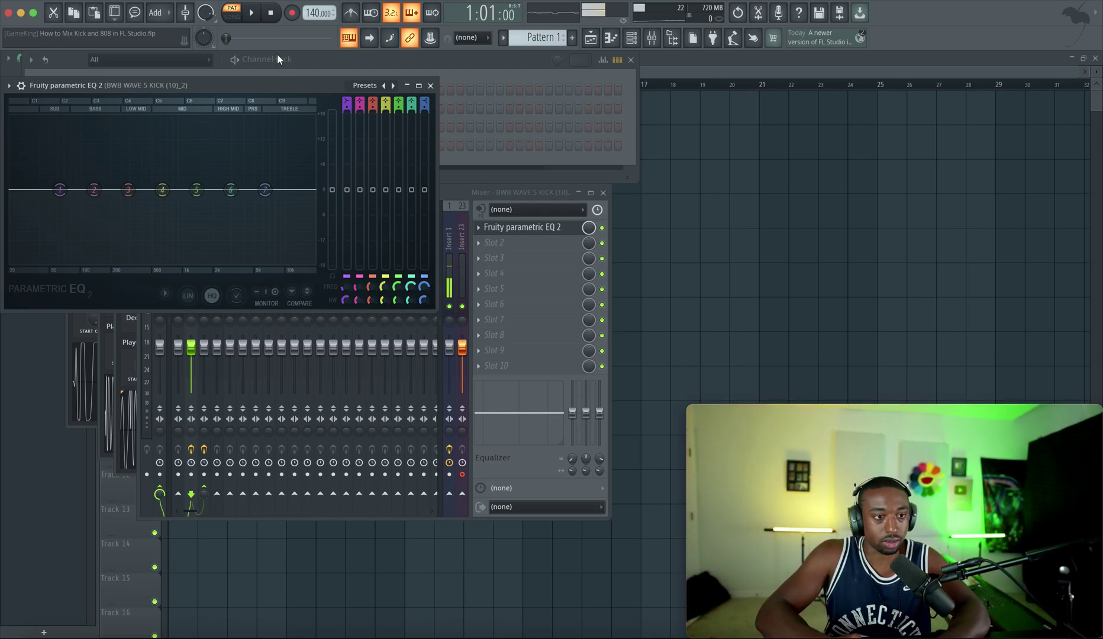
pyautogui.moveTo(267, 80); pyautogui.dragTo(343, 104)
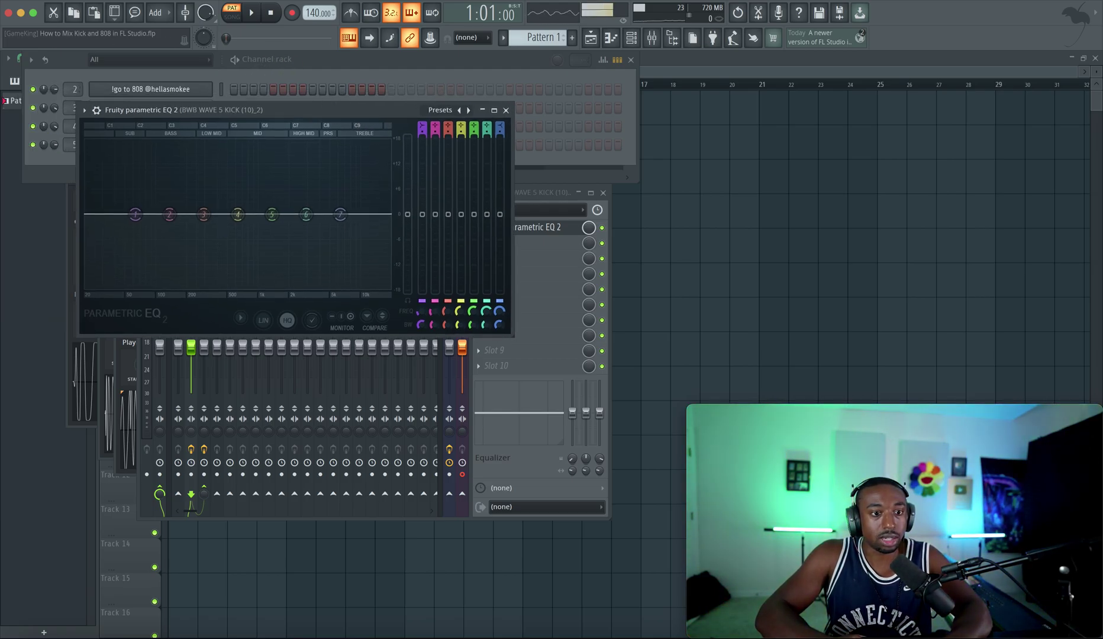
# Set Buffer length to 400smp in Audio settings, then play to view the kick spectrum
pyautogui.click(259, 8)
pyautogui.click(276, 23)
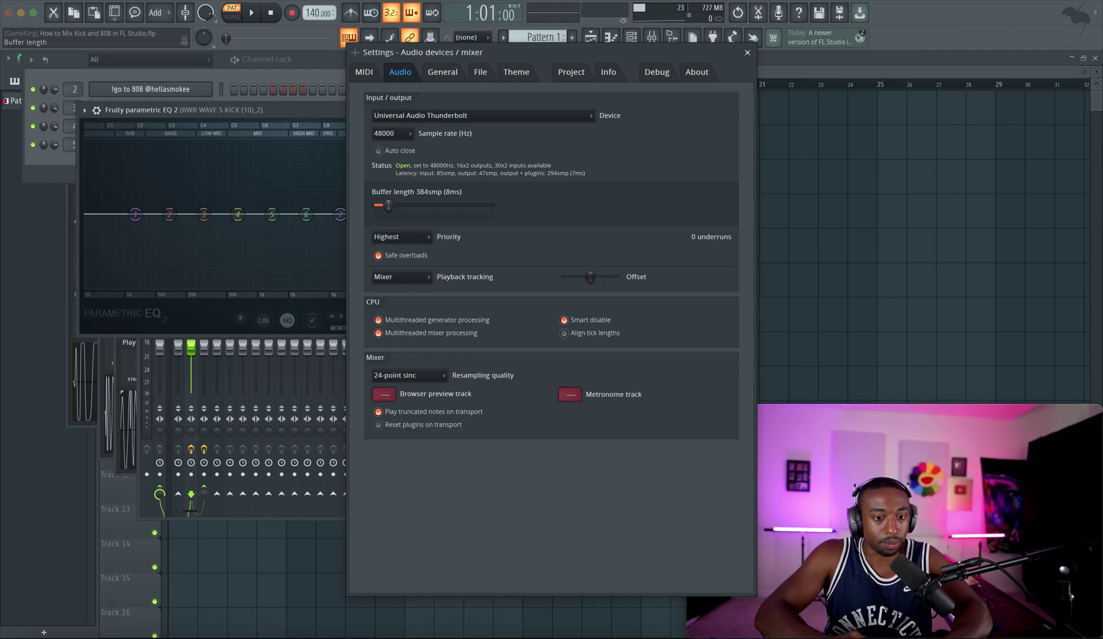
pyautogui.moveTo(387, 205); pyautogui.dragTo(389, 205)
pyautogui.click(747, 52)
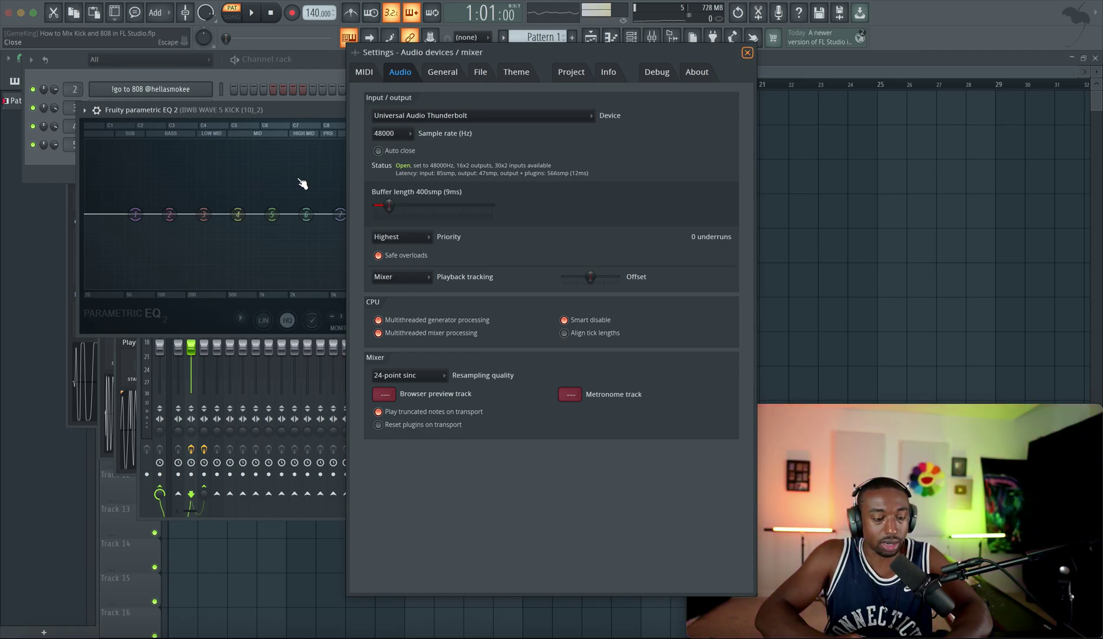
pyautogui.moveTo(462, 121); pyautogui.dragTo(763, 136)
pyautogui.press('space')
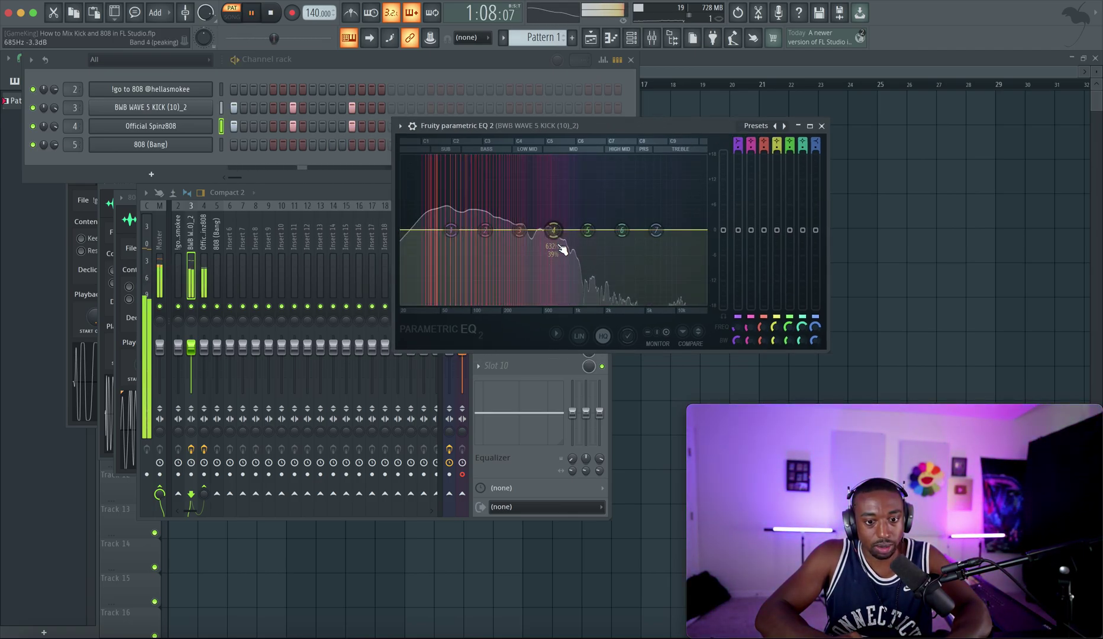
# Audition the kick through its EQ briefly, then close the kick's EQ window
pyautogui.press('space')
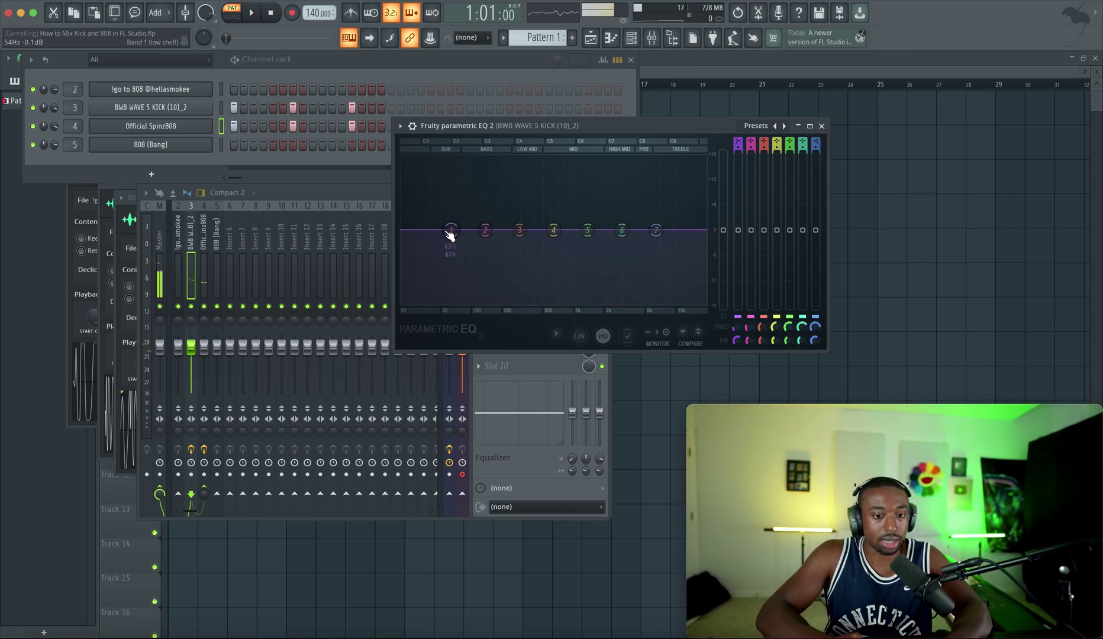
pyautogui.press('space')
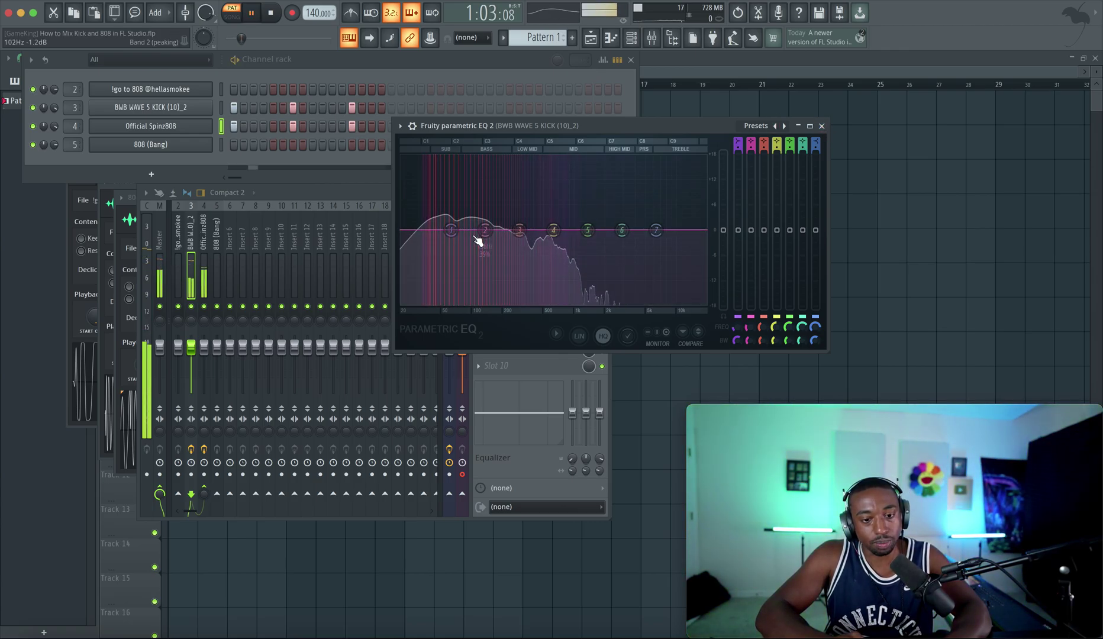
pyautogui.press('space')
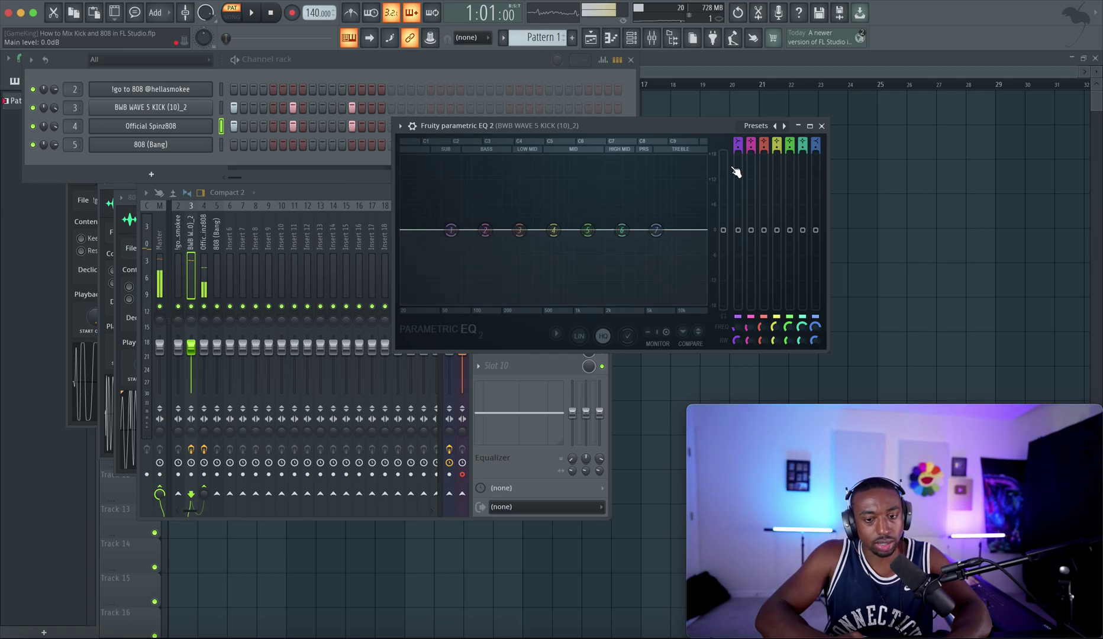
pyautogui.click(822, 126)
# Reopen the Spinz808 insert's Parametric EQ 2 and reshape band 2 into a narrow cut
pyautogui.click(203, 236)
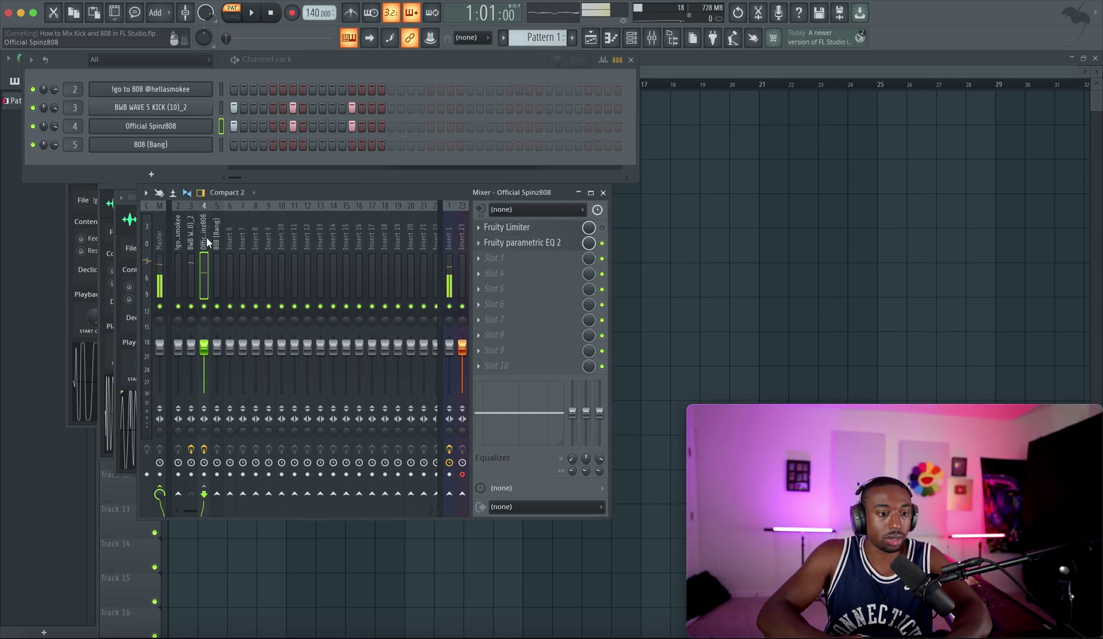
pyautogui.click(542, 228)
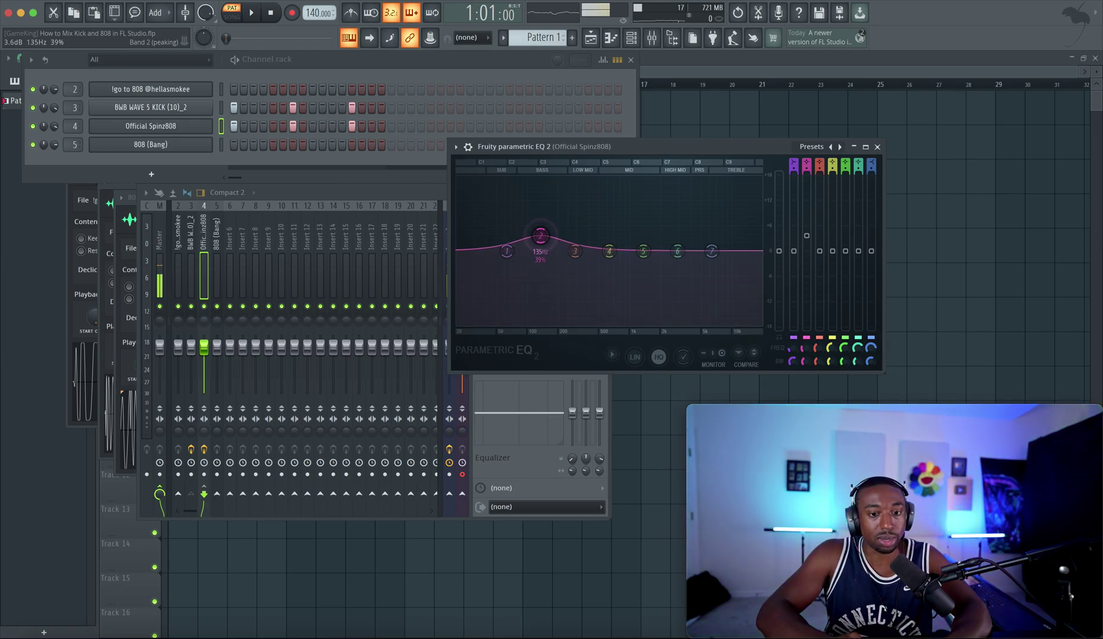
pyautogui.moveTo(541, 235)
pyautogui.mouseDown()
pyautogui.moveTo(540, 251)
pyautogui.moveTo(570, 222)
pyautogui.moveTo(507, 251)
pyautogui.moveTo(522, 225)
pyautogui.moveTo(519, 263)
pyautogui.mouseUp()
pyautogui.rightClick(541, 251)
pyautogui.click(541, 284)
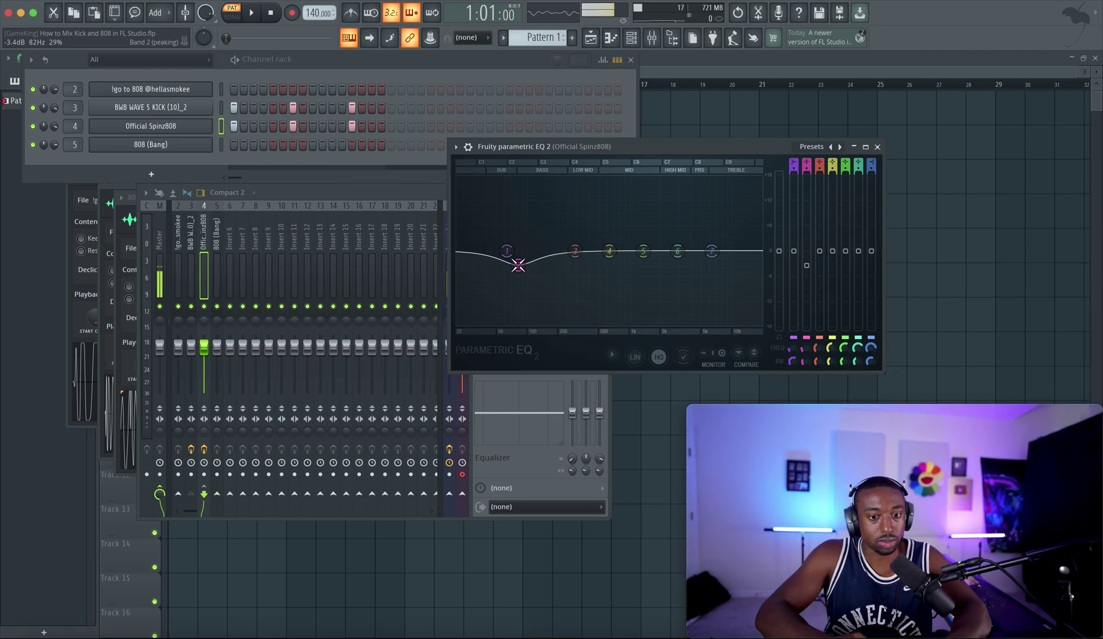
pyautogui.scroll(1, 517, 265)
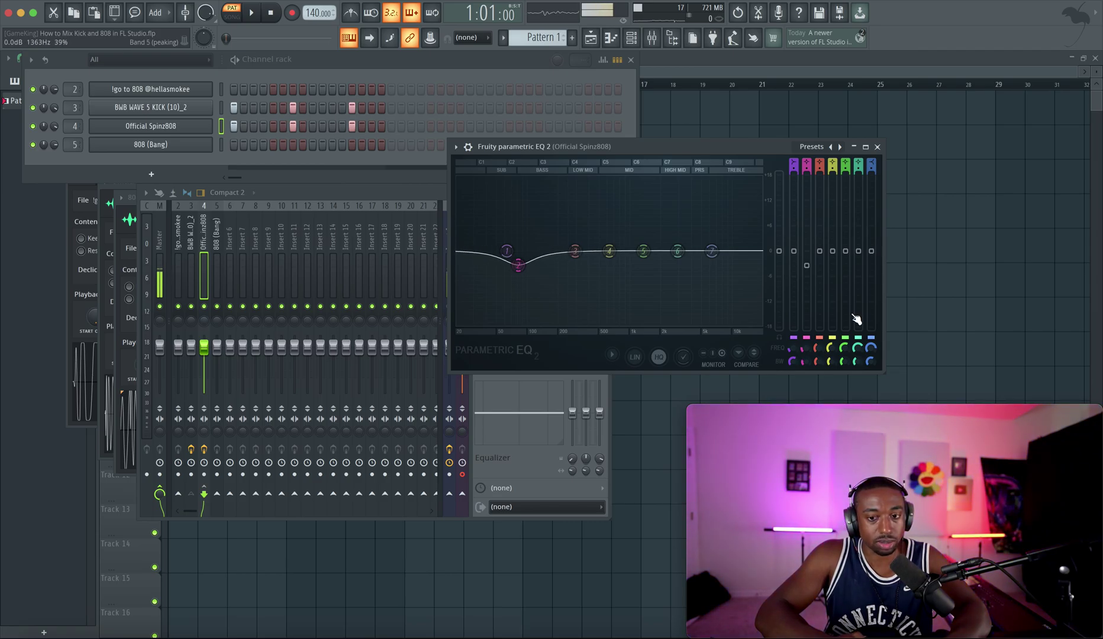
pyautogui.scroll(-5, 518, 264)
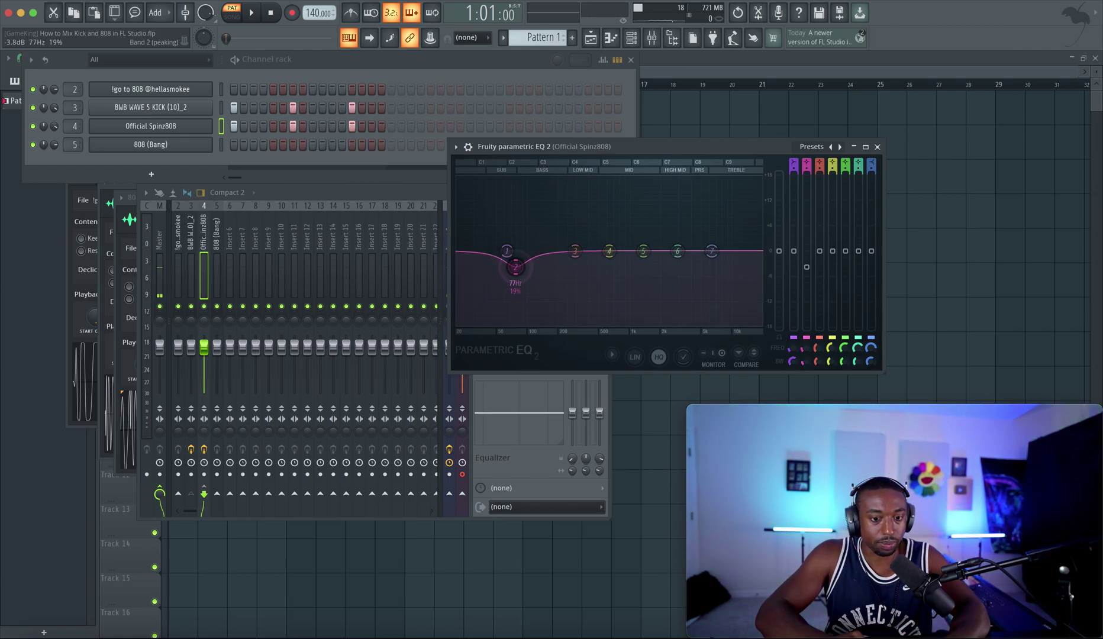
# Move the band 2 cut to about 103 Hz at roughly -6 dB, auditioning with playback
pyautogui.moveTo(518, 266); pyautogui.dragTo(524, 266)
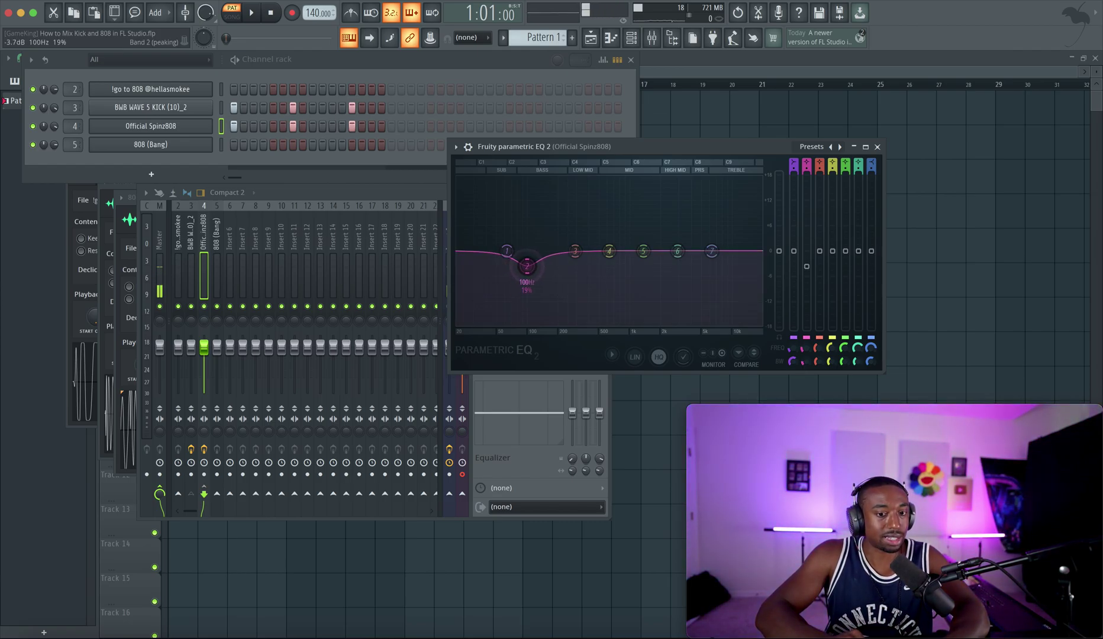
pyautogui.press('space')
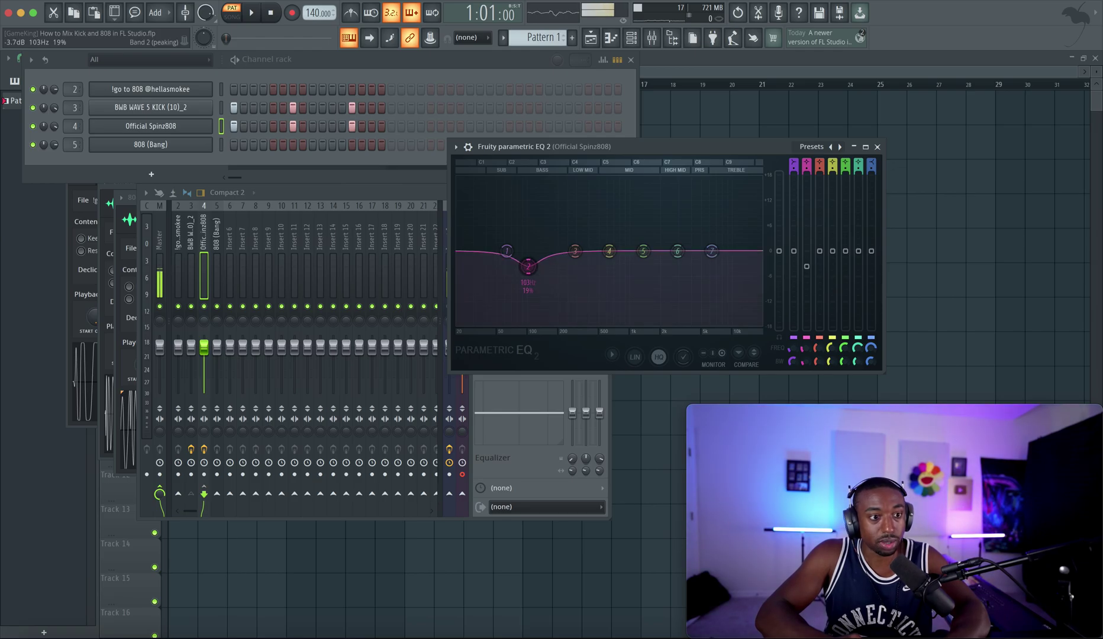
pyautogui.moveTo(529, 269); pyautogui.dragTo(528, 263)
pyautogui.press('space')
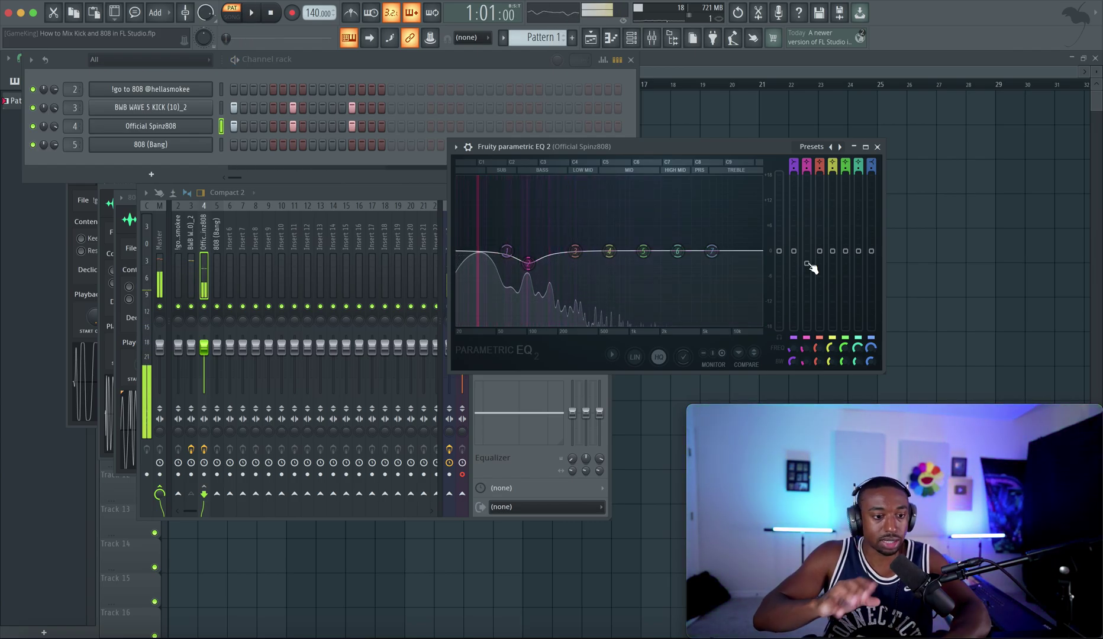
pyautogui.moveTo(810, 267); pyautogui.dragTo(806, 275)
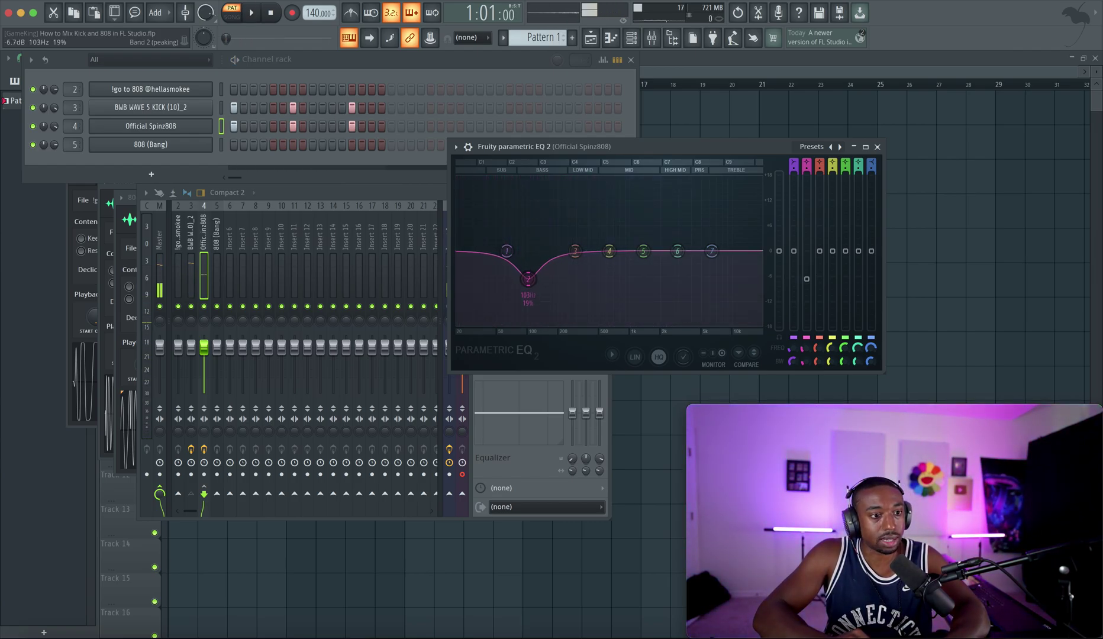
pyautogui.press('space')
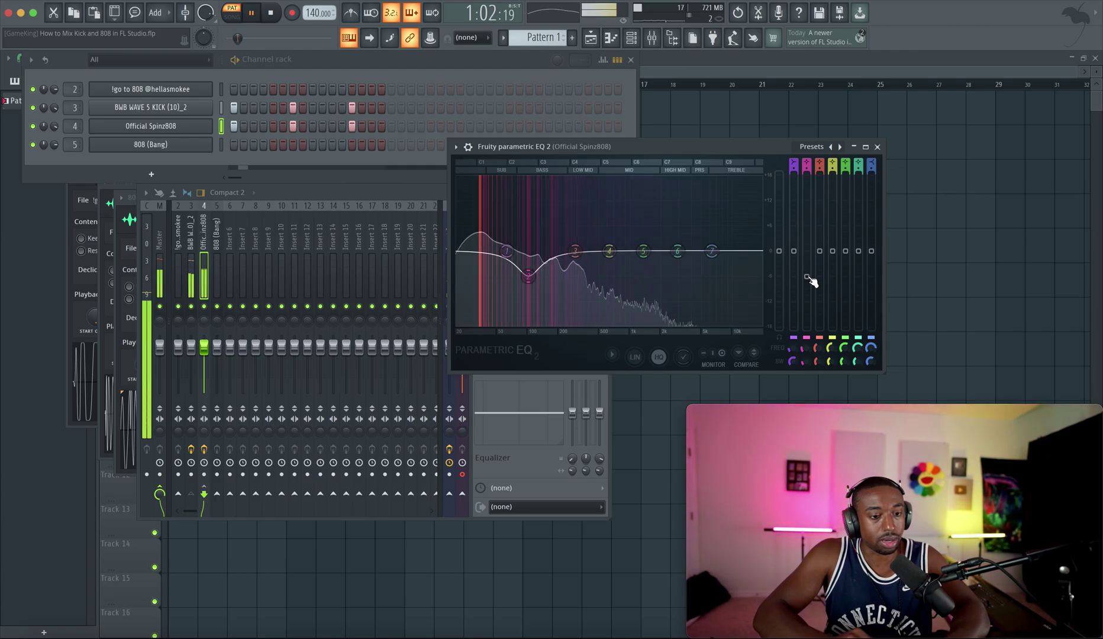
pyautogui.press('space')
pyautogui.press('space')
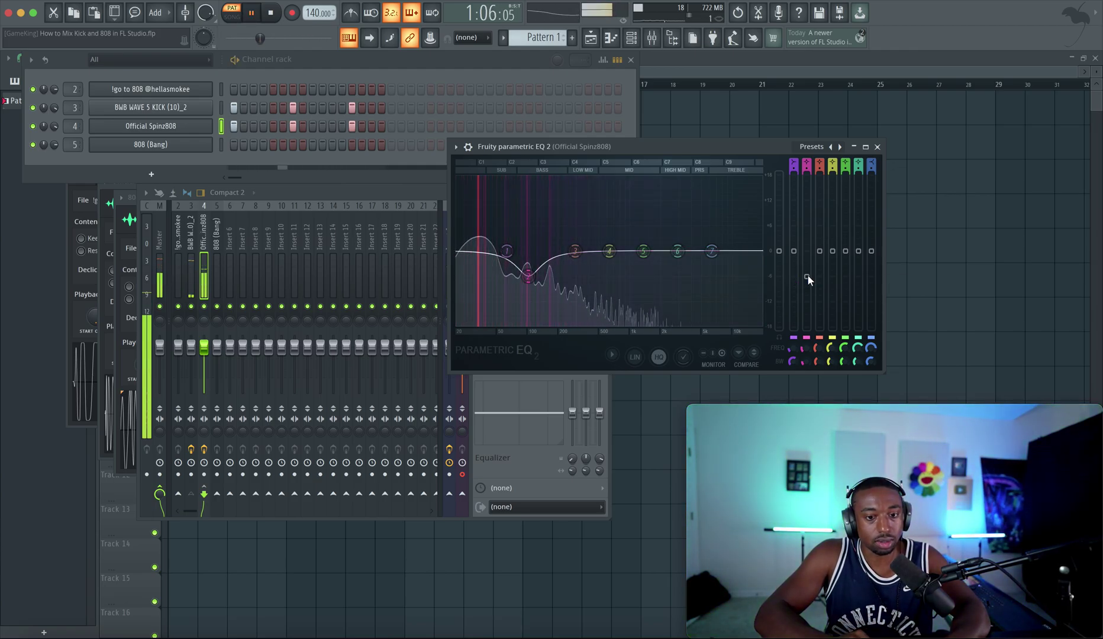
pyautogui.press('space')
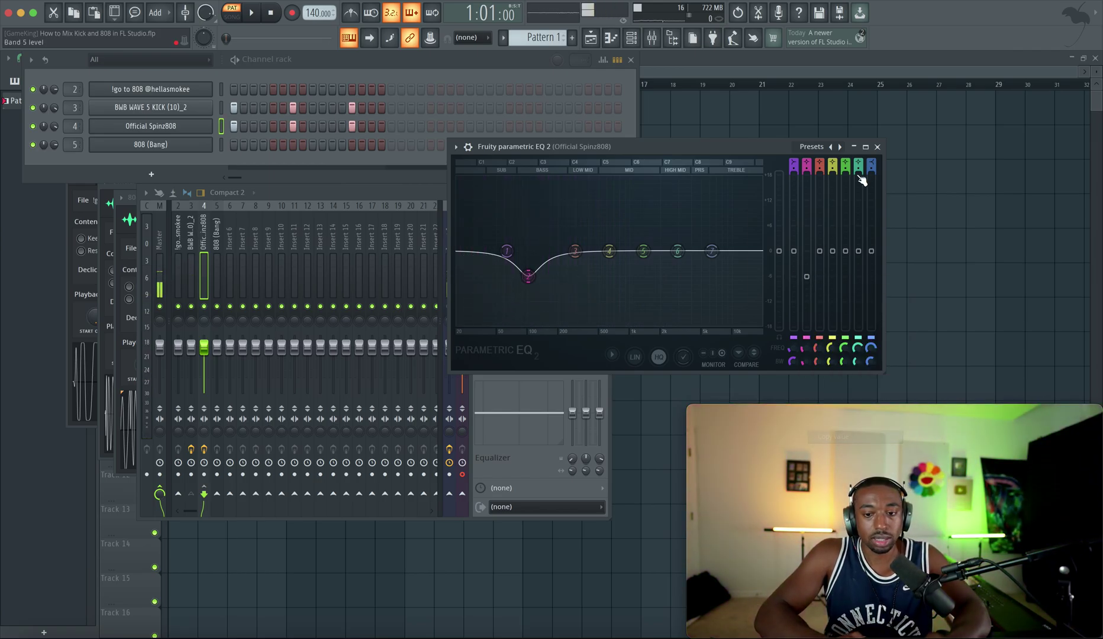
# Load Fruity Peak Controller into slot 2 of the kick insert, then reopen the 808's Parametric EQ 2
pyautogui.click(877, 148)
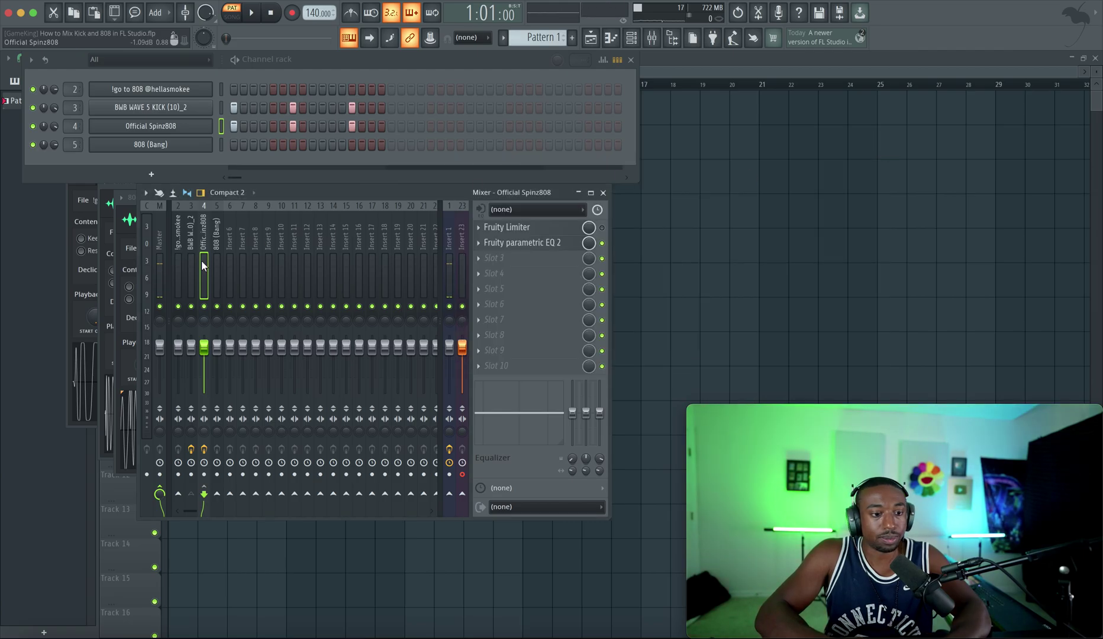
pyautogui.click(191, 265)
pyautogui.click(514, 243)
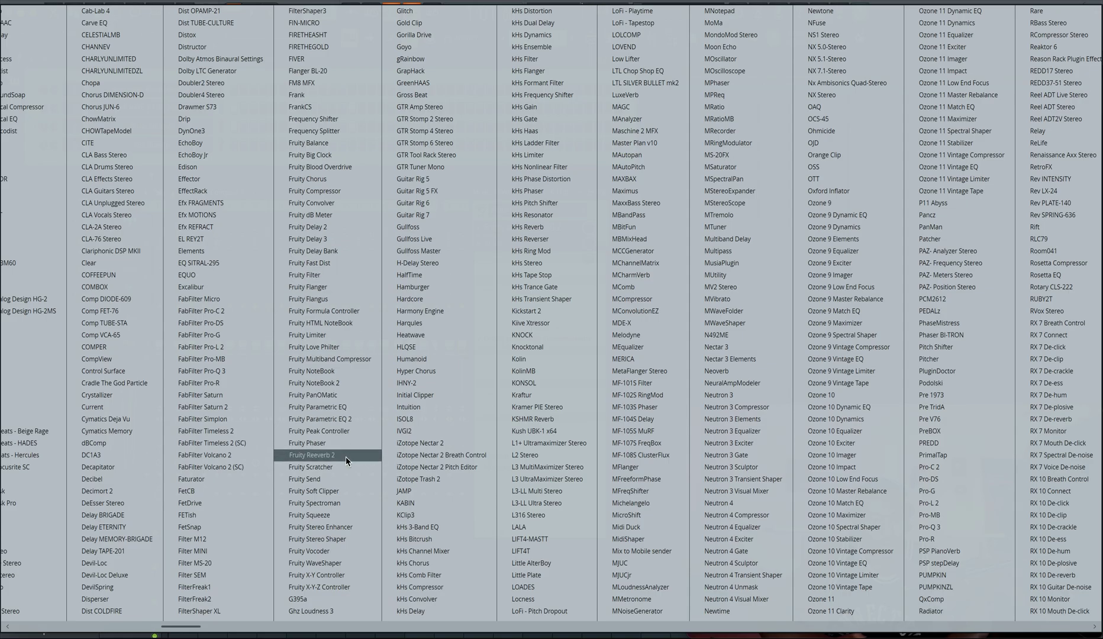
pyautogui.click(345, 431)
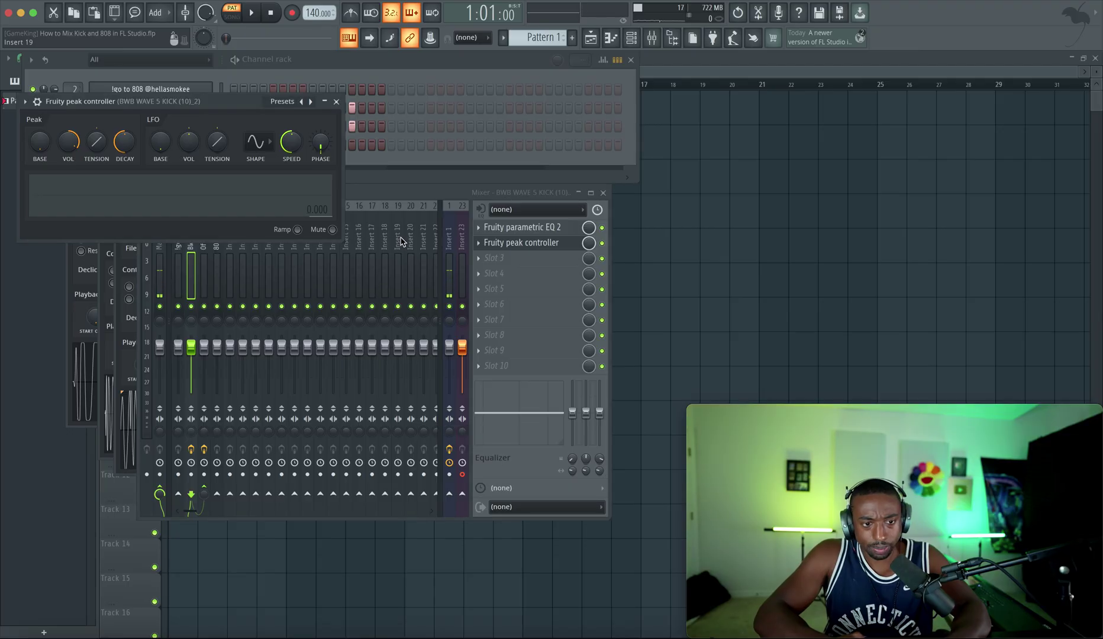
pyautogui.moveTo(175, 104); pyautogui.dragTo(394, 55)
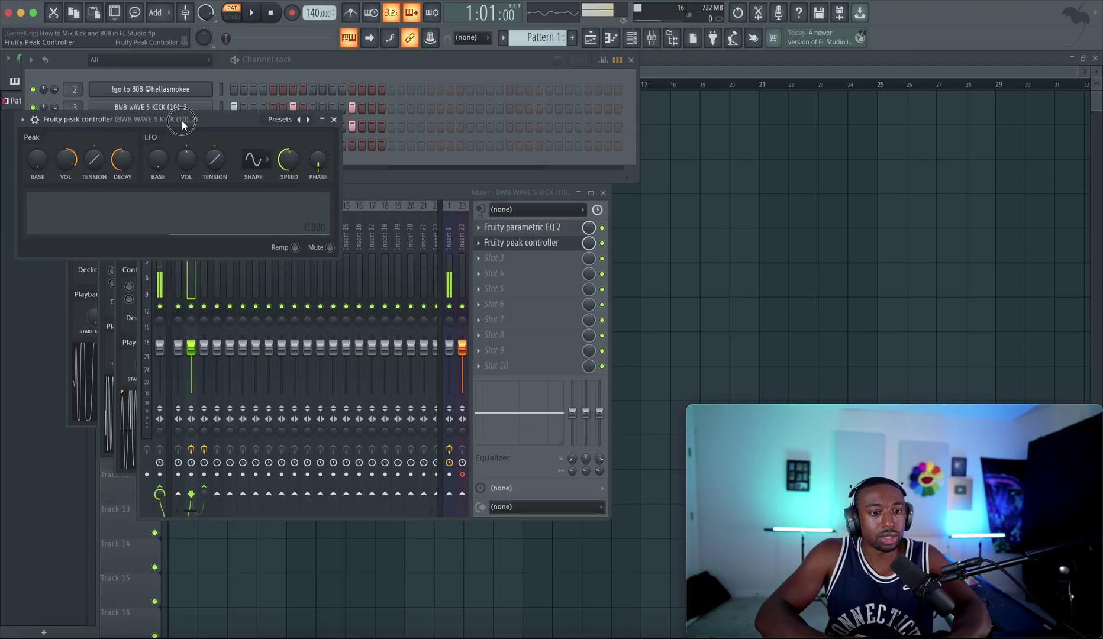
pyautogui.click(204, 246)
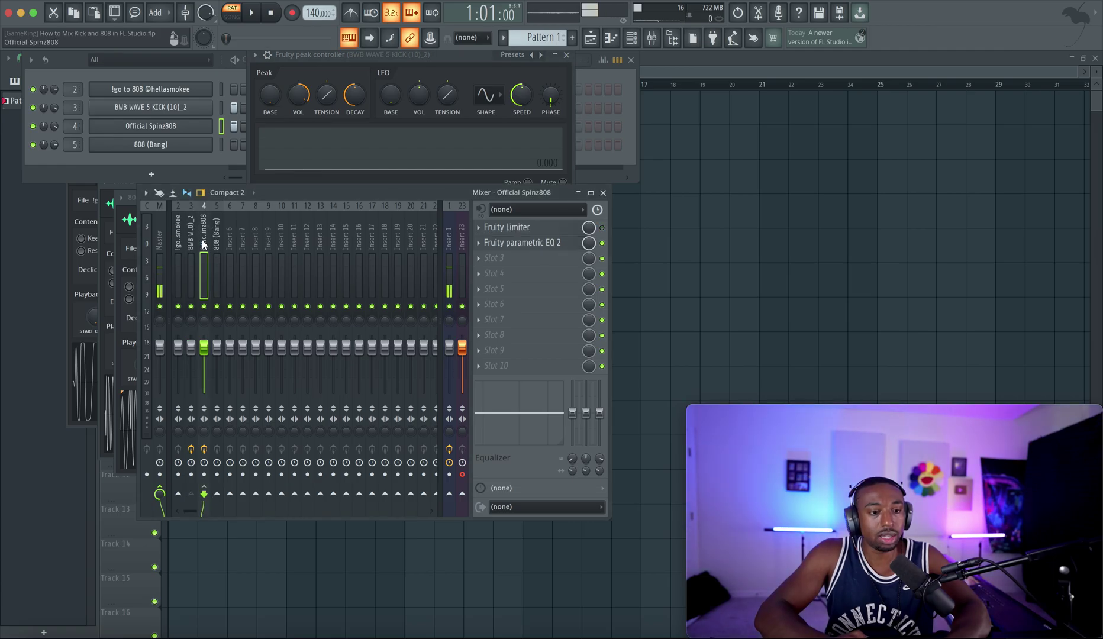
pyautogui.click(562, 249)
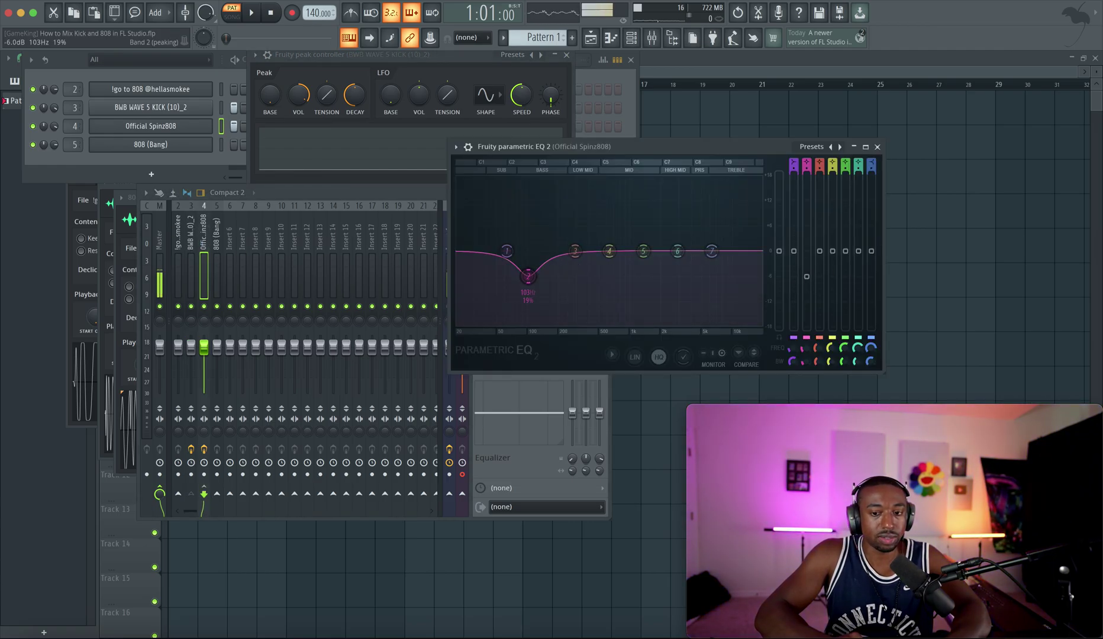
# Link band 2 level to internal controller 'Peak ctrl - Peak' and accept the link
pyautogui.moveTo(739, 149); pyautogui.dragTo(536, 143)
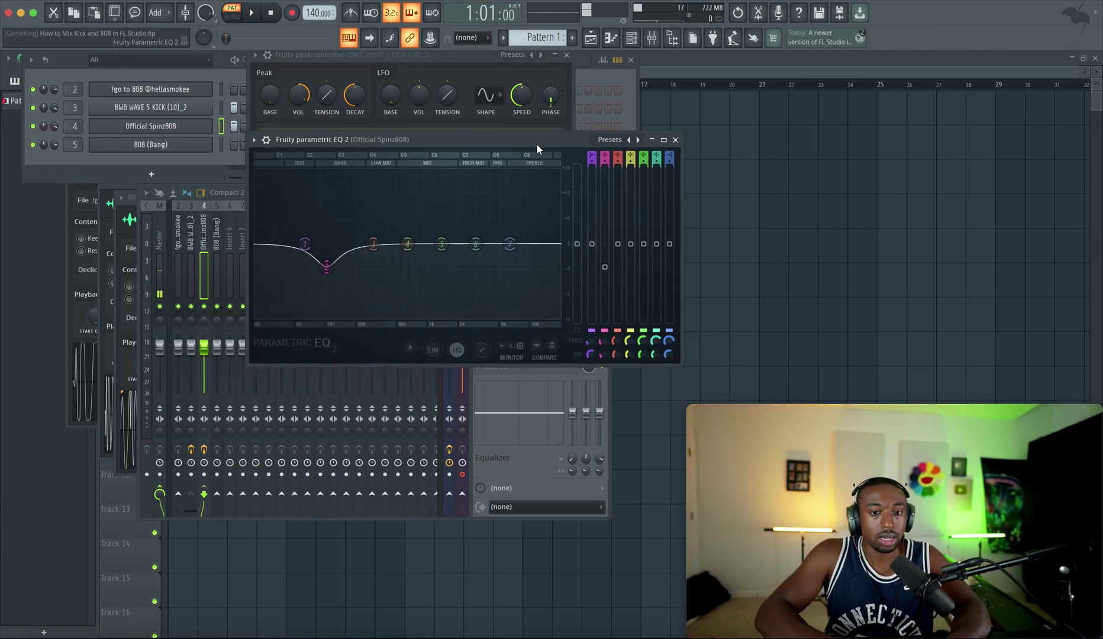
pyautogui.rightClick(604, 269)
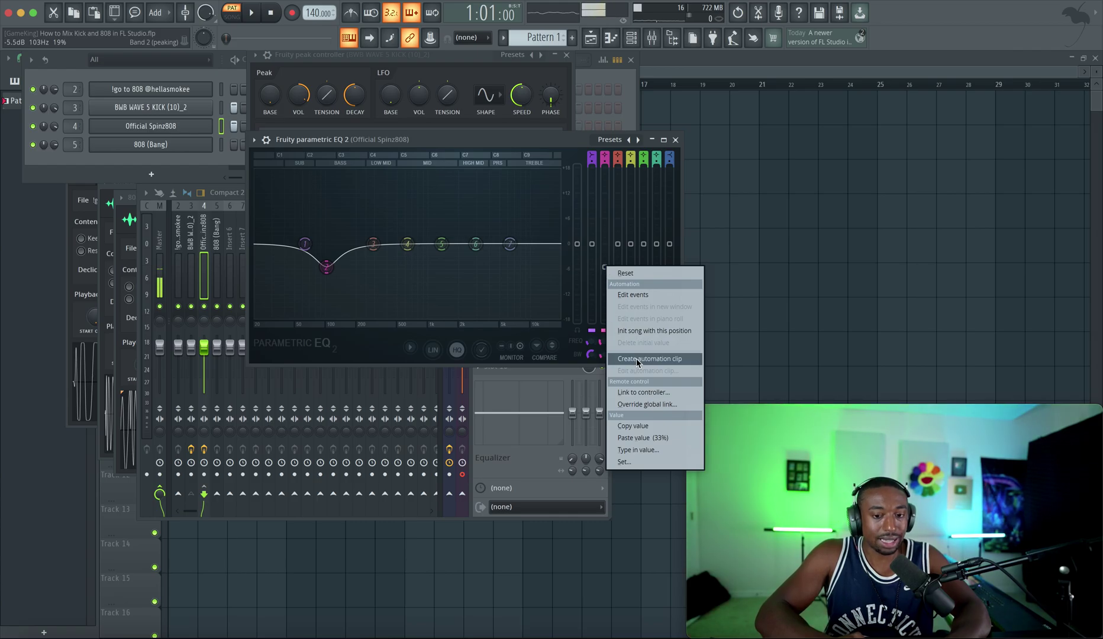
pyautogui.click(638, 392)
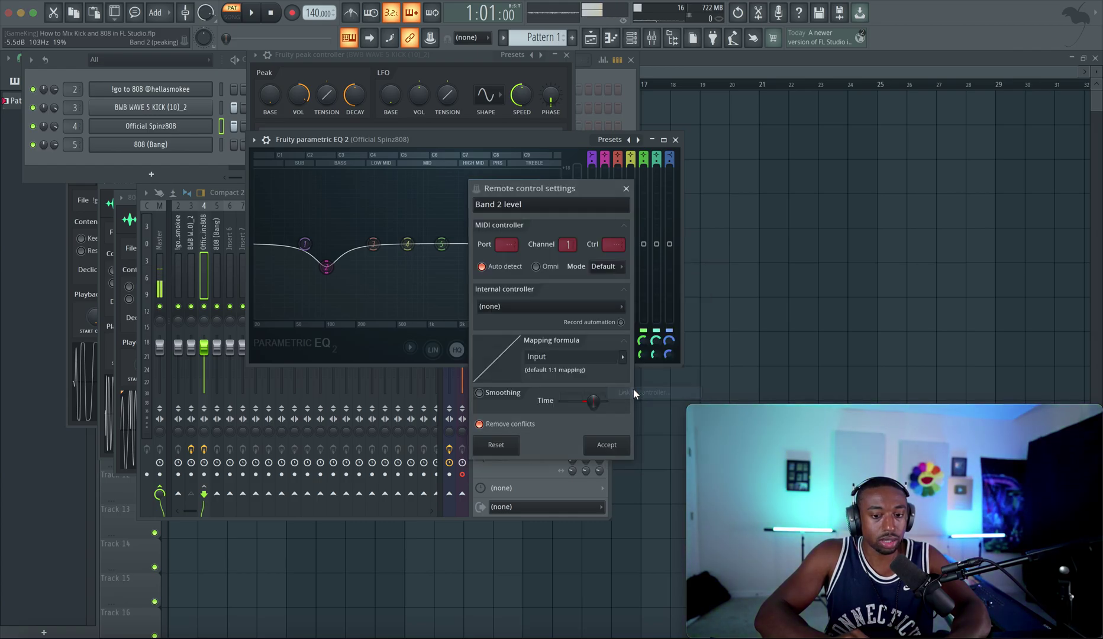
pyautogui.click(516, 308)
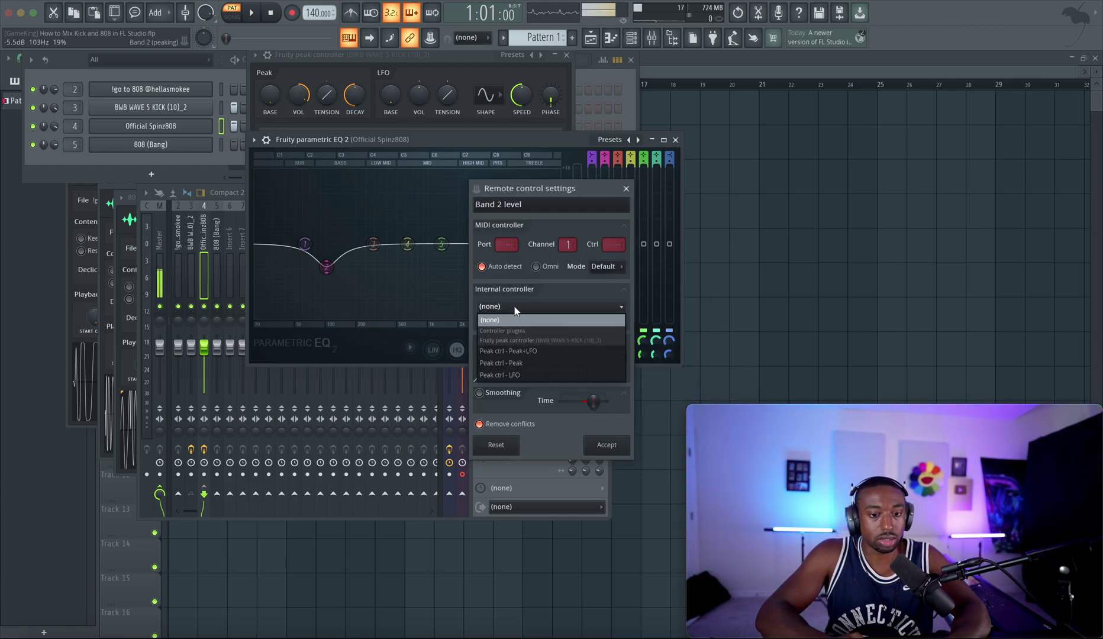
pyautogui.click(532, 364)
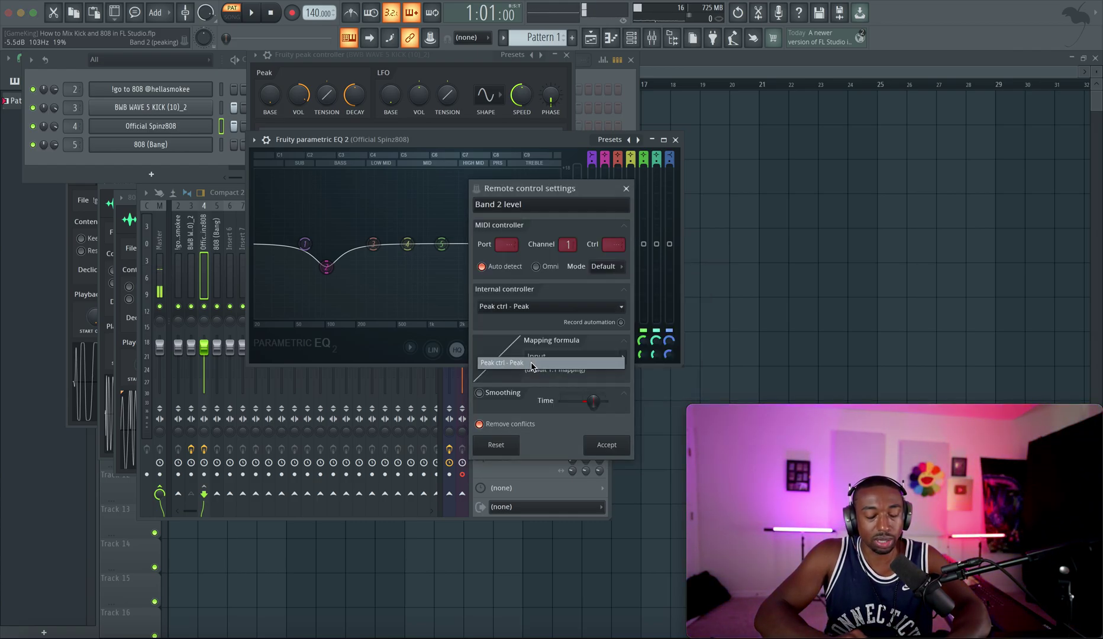
pyautogui.click(606, 445)
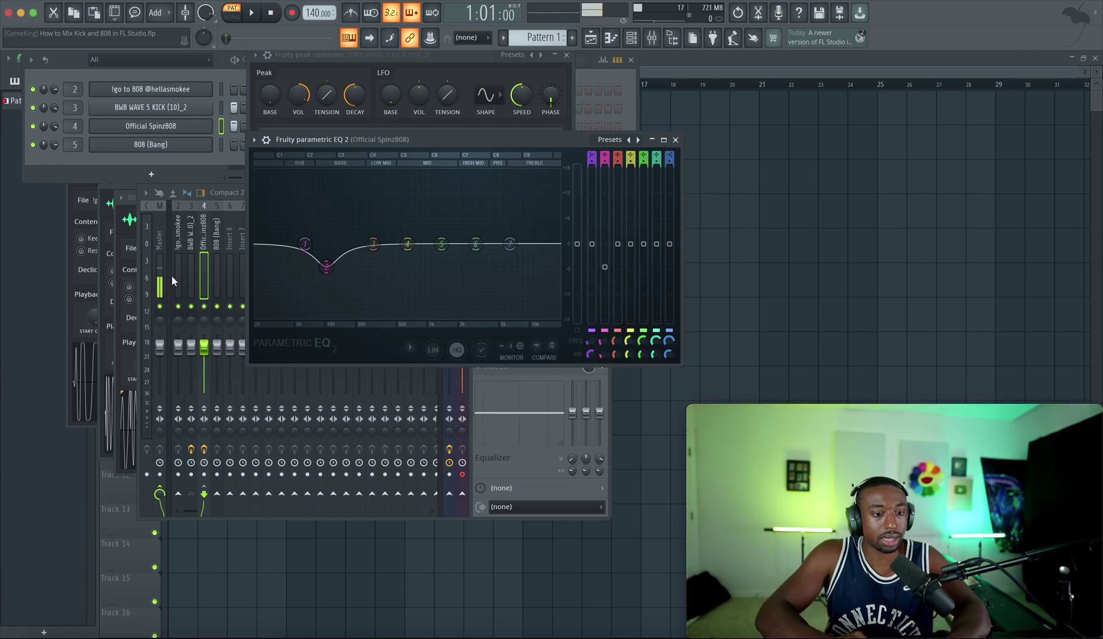
# Bring the kick's Fruity peak controller over the mixer and toggle the 808 track's mute
pyautogui.click(191, 276)
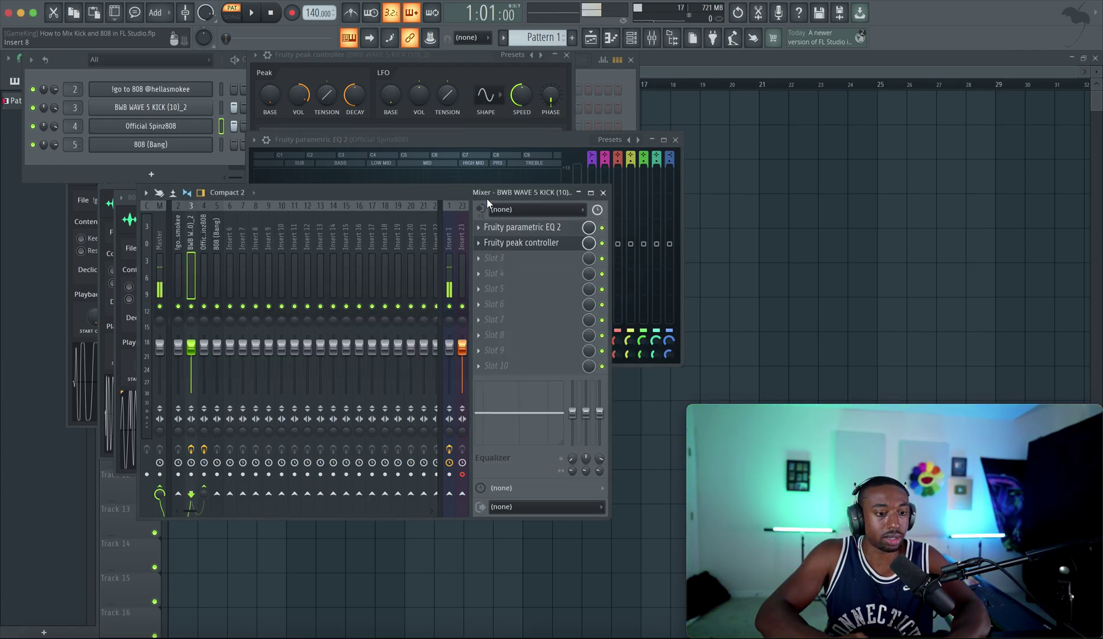
pyautogui.click(542, 247)
pyautogui.moveTo(400, 59); pyautogui.dragTo(314, 379)
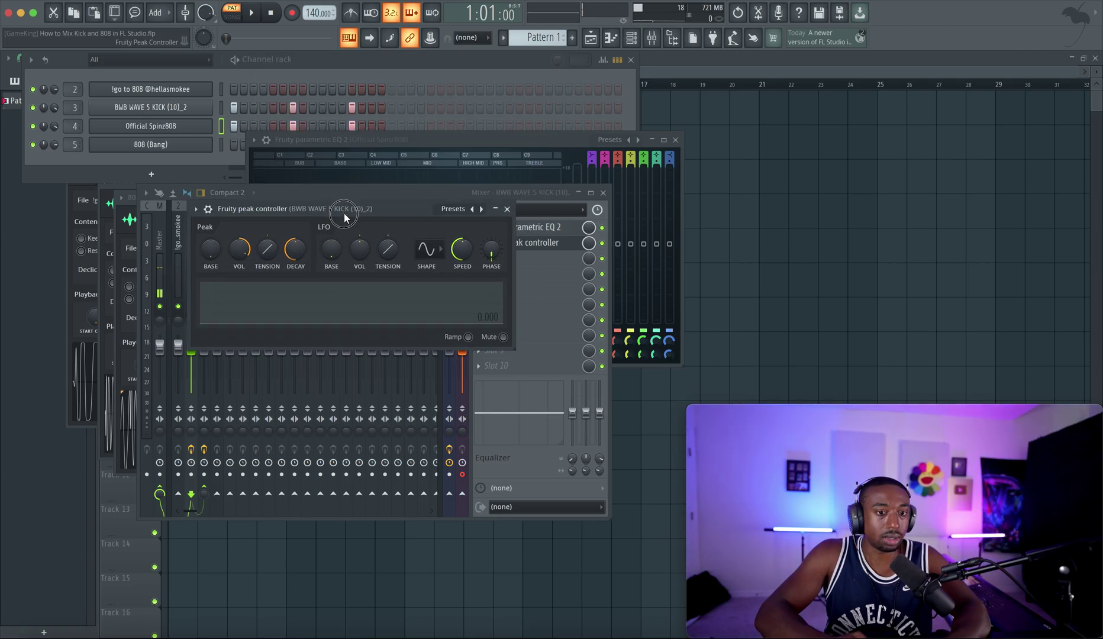
pyautogui.click(206, 267)
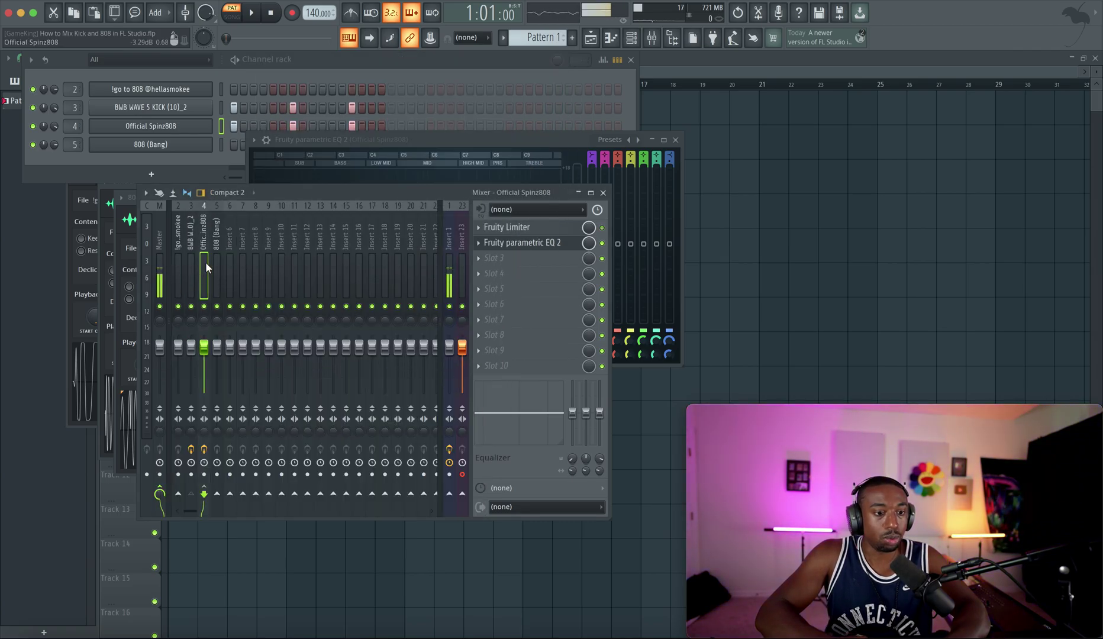
pyautogui.click(191, 274)
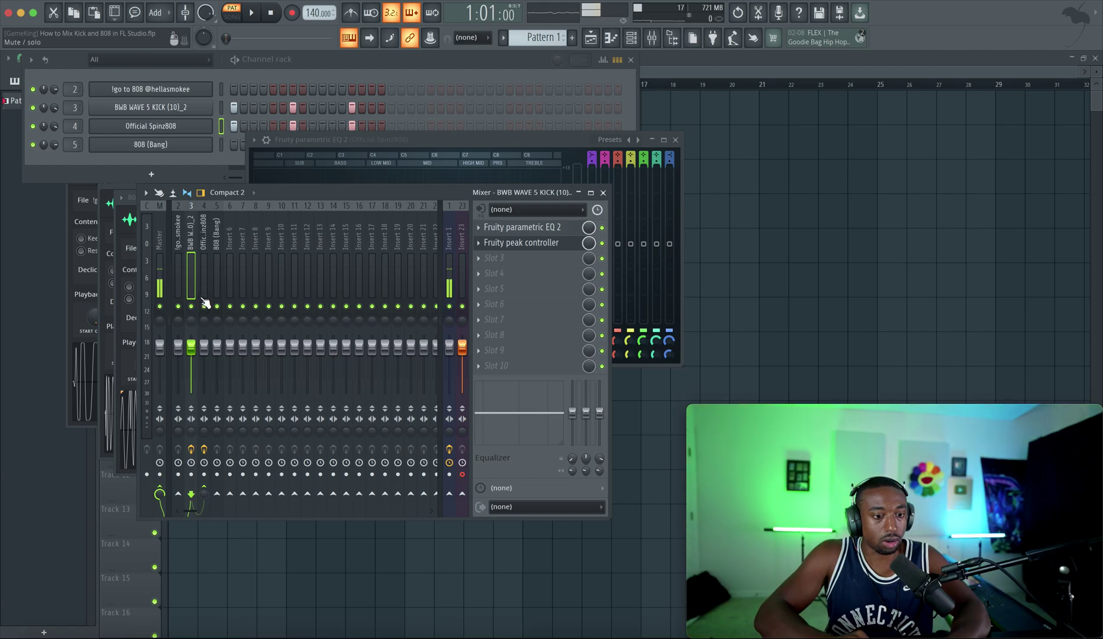
pyautogui.click(204, 306)
pyautogui.click(195, 278)
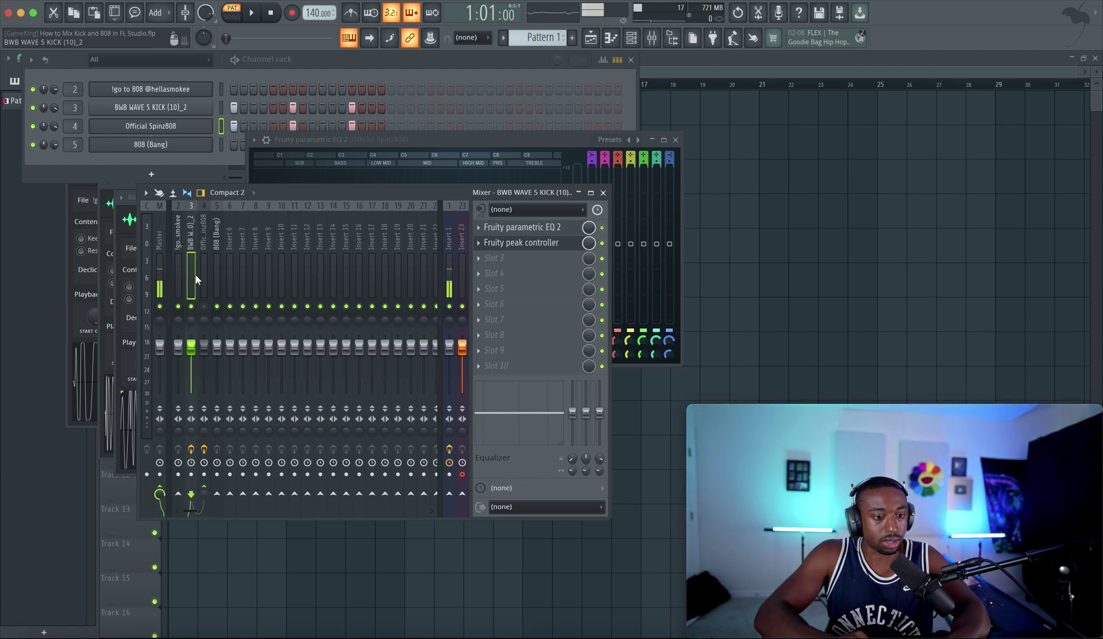
# Audition the ducking and turn the peak controller's VOL amount down to -29%
pyautogui.click(551, 245)
pyautogui.moveTo(408, 138); pyautogui.dragTo(441, 157)
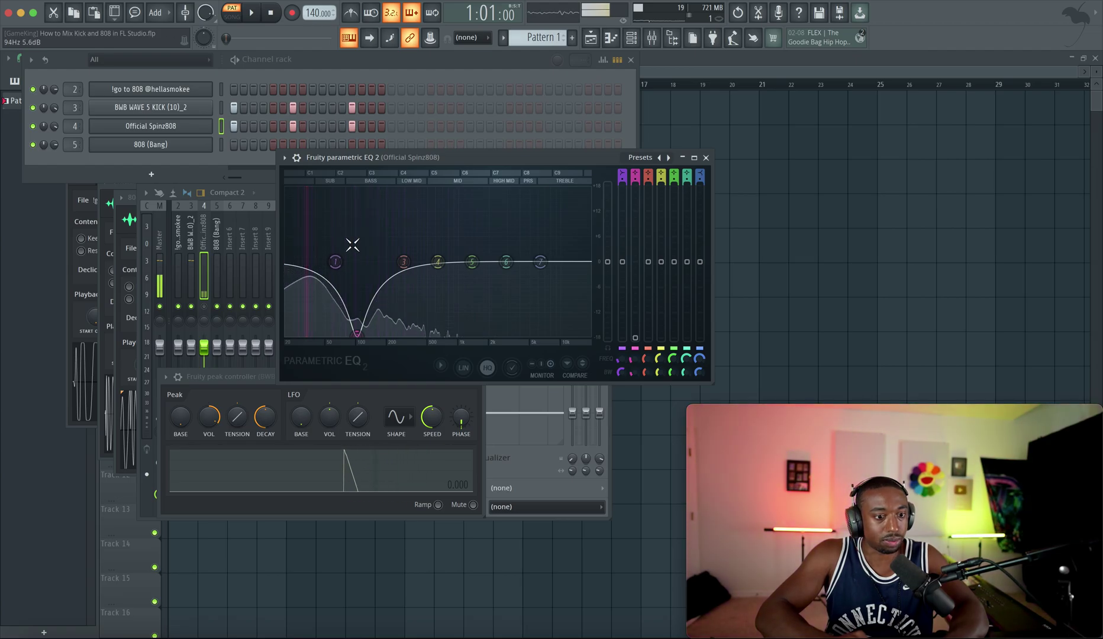
pyautogui.press('space')
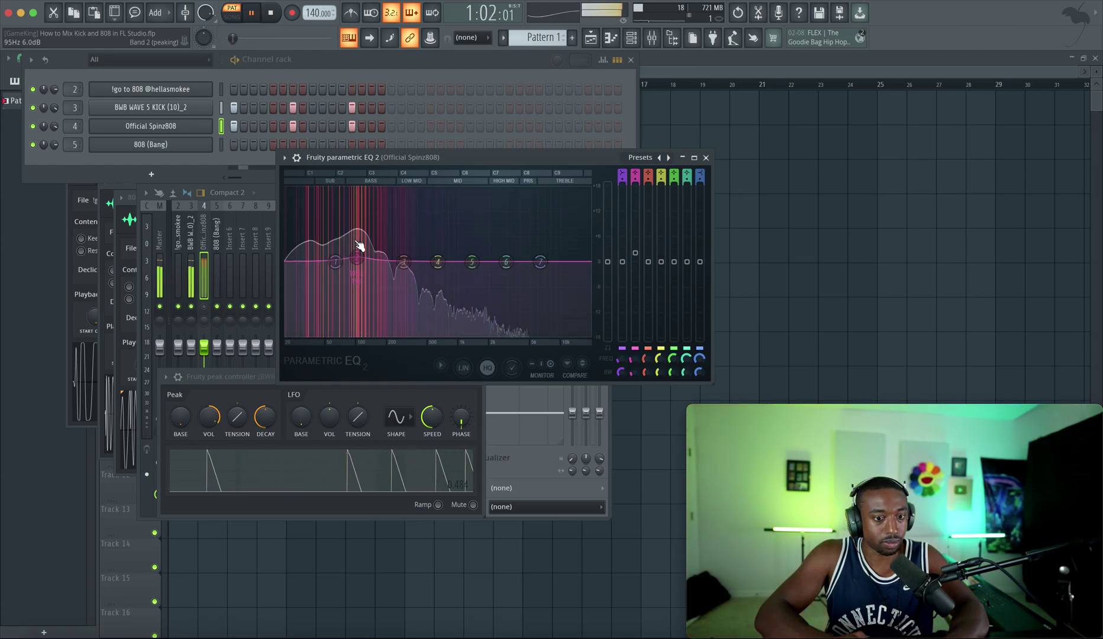
pyautogui.press('space')
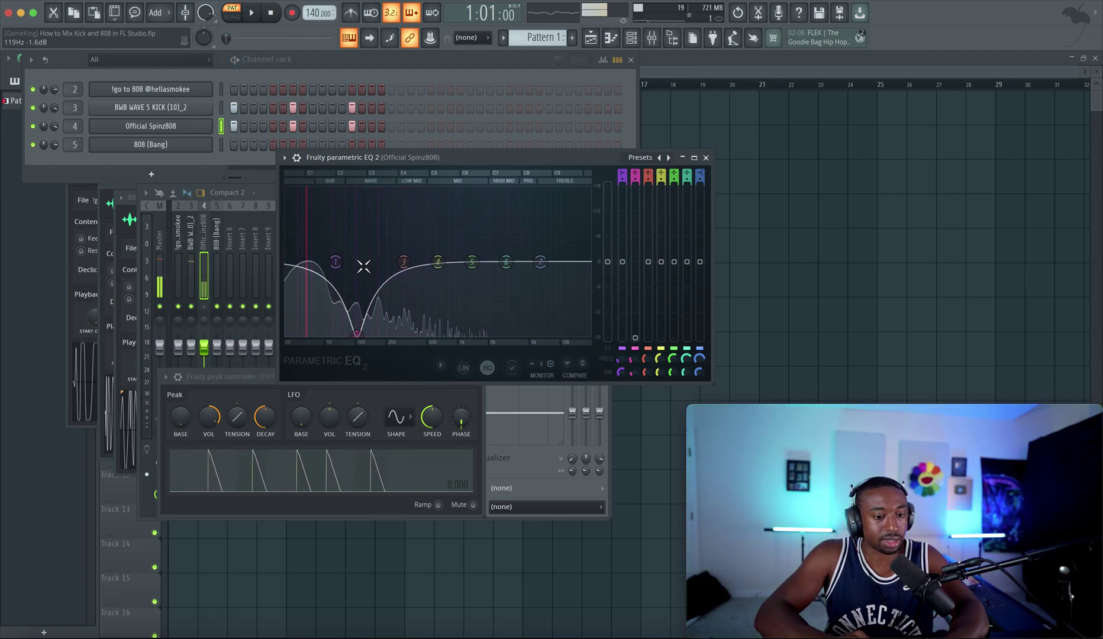
pyautogui.moveTo(236, 370); pyautogui.dragTo(196, 388)
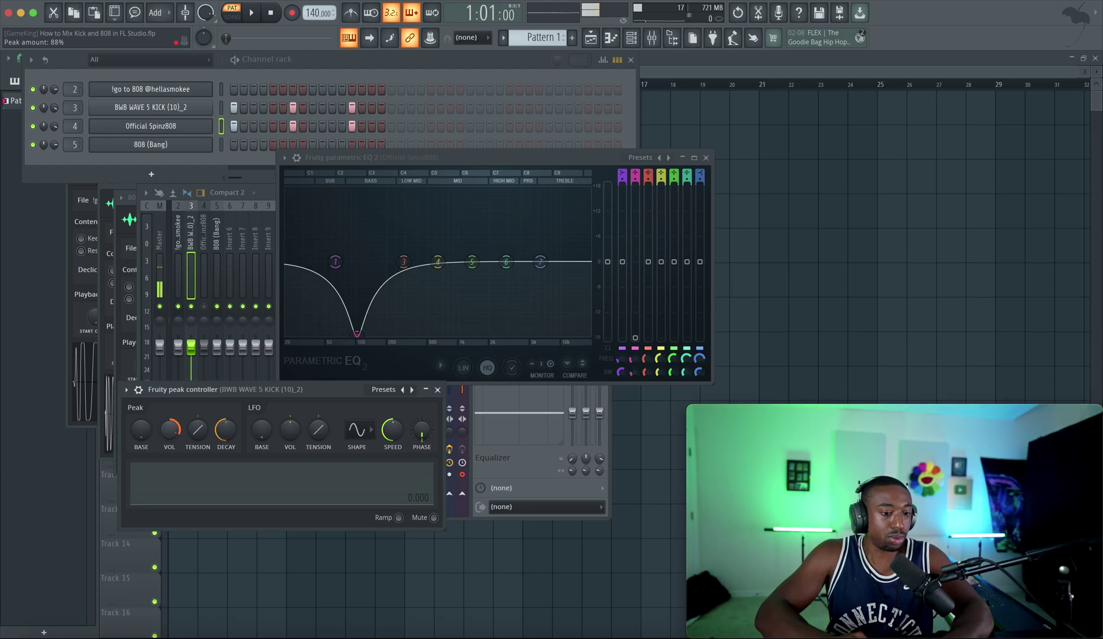
pyautogui.moveTo(169, 429)
pyautogui.mouseDown()
pyautogui.moveTo(168, 440)
pyautogui.moveTo(168, 431)
pyautogui.mouseUp()
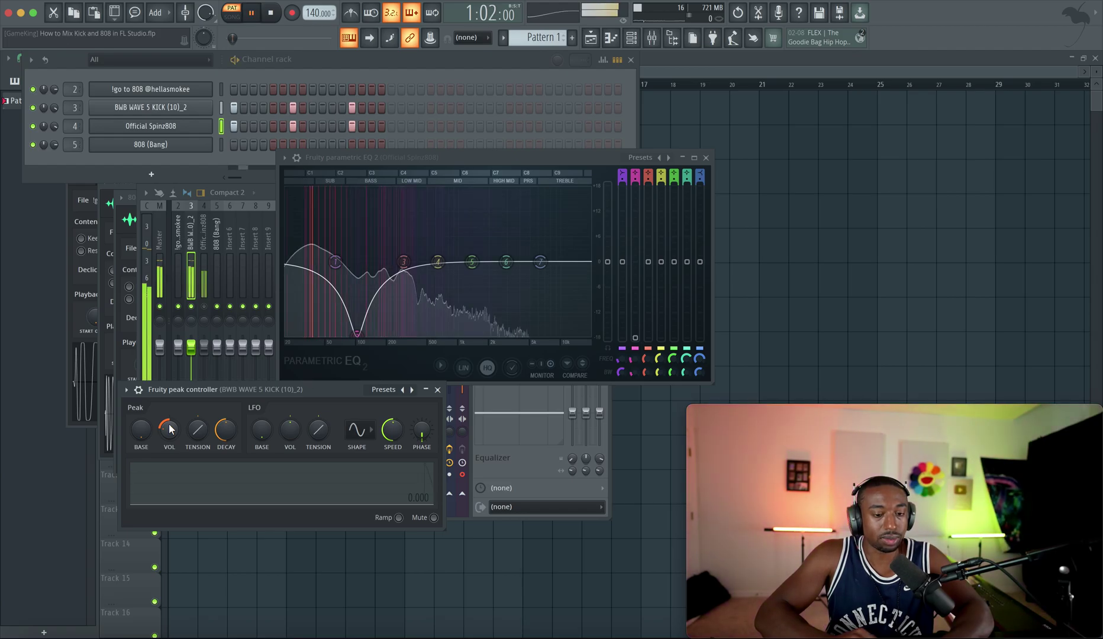
# Reset band 2 level to 0 dB and relink it to 'Peak ctrl - Peak'
pyautogui.rightClick(643, 341)
pyautogui.click(673, 348)
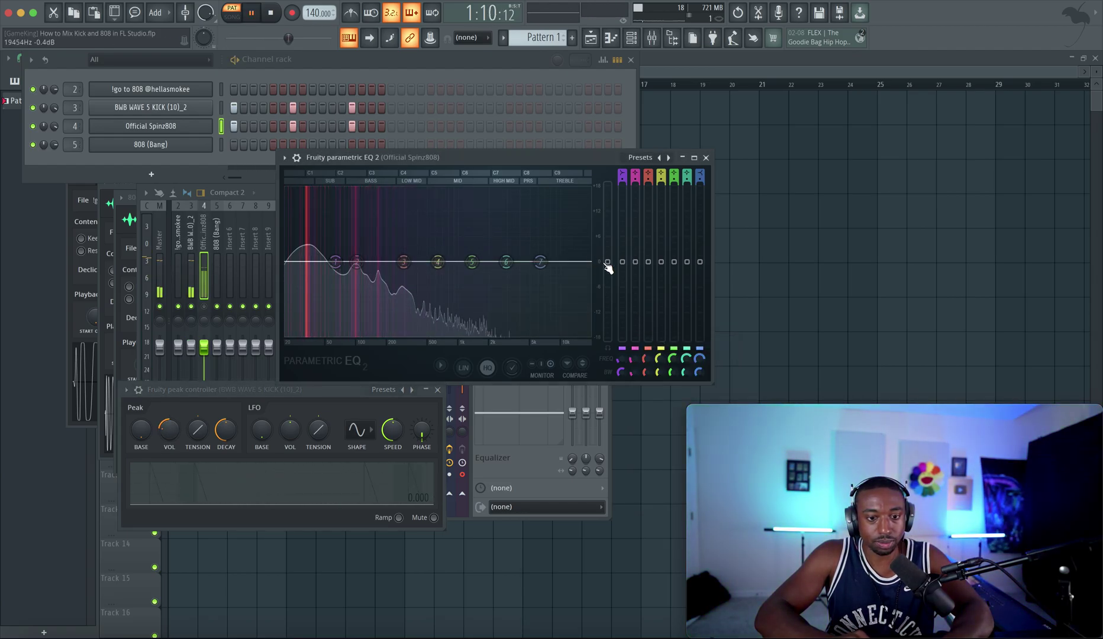
pyautogui.rightClick(632, 261)
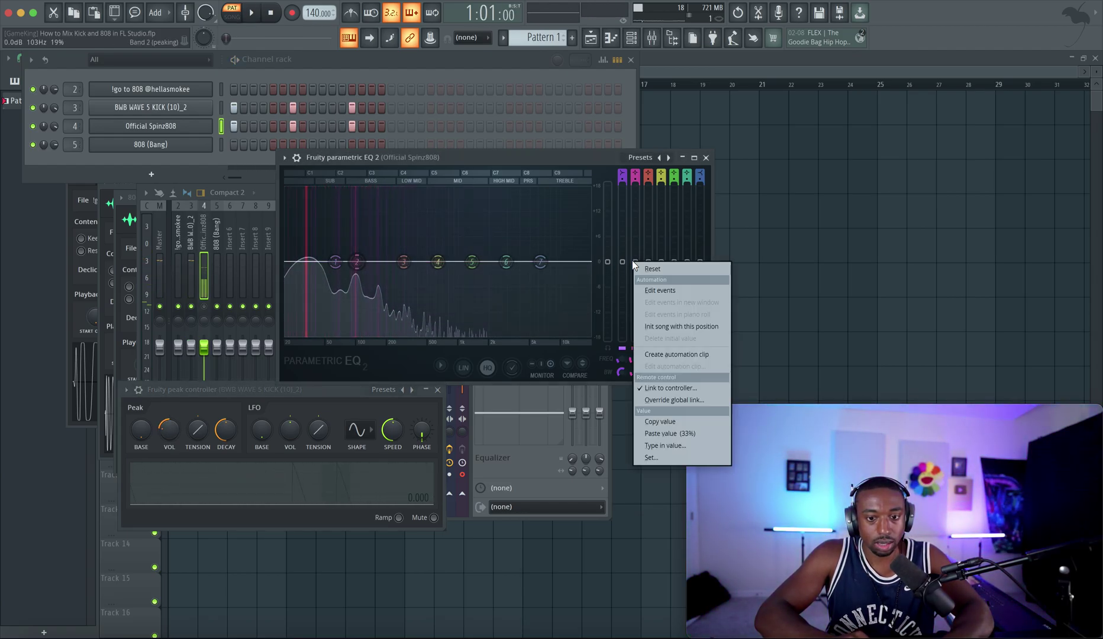
pyautogui.click(670, 387)
pyautogui.click(508, 316)
pyautogui.click(522, 374)
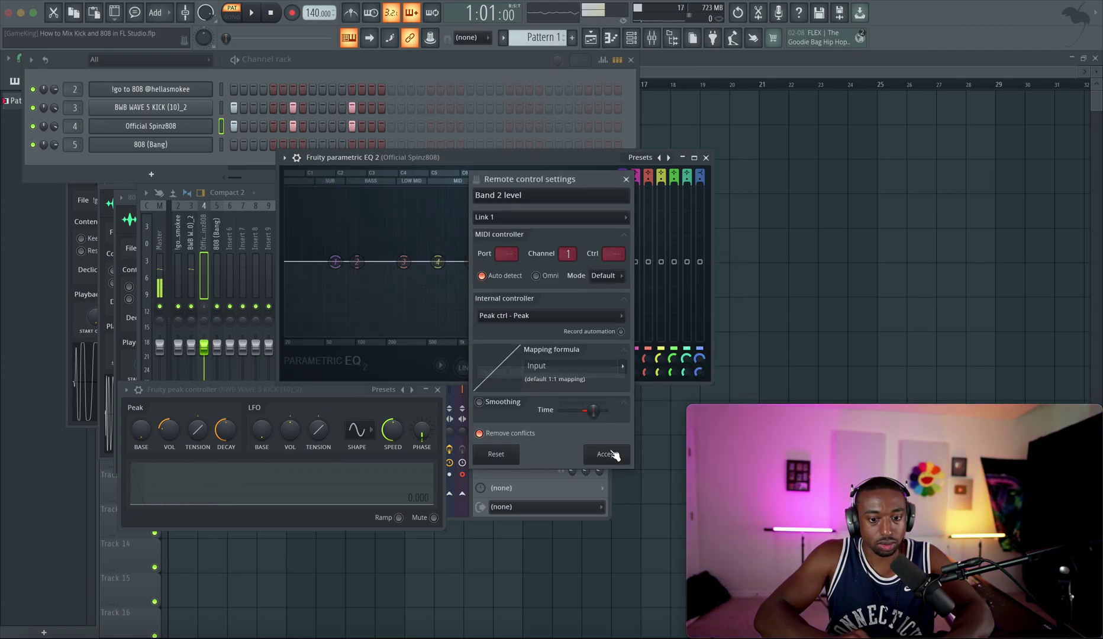
pyautogui.click(606, 454)
# Play the beat and raise the peak controller's BASE level to around 50%
pyautogui.press('space')
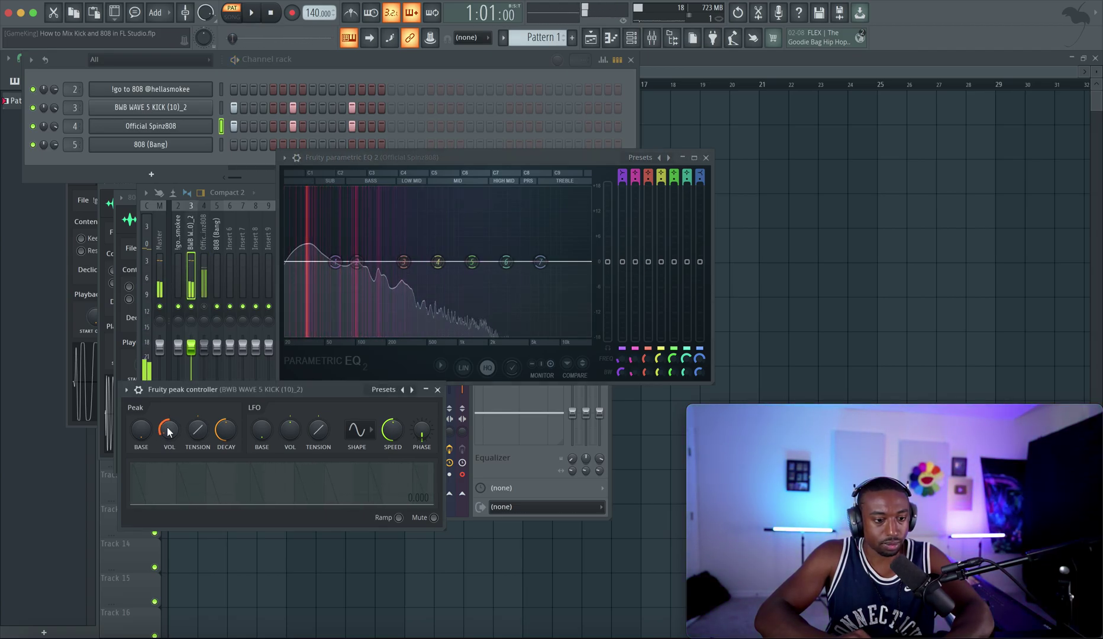
pyautogui.moveTo(140, 429); pyautogui.dragTo(141, 416)
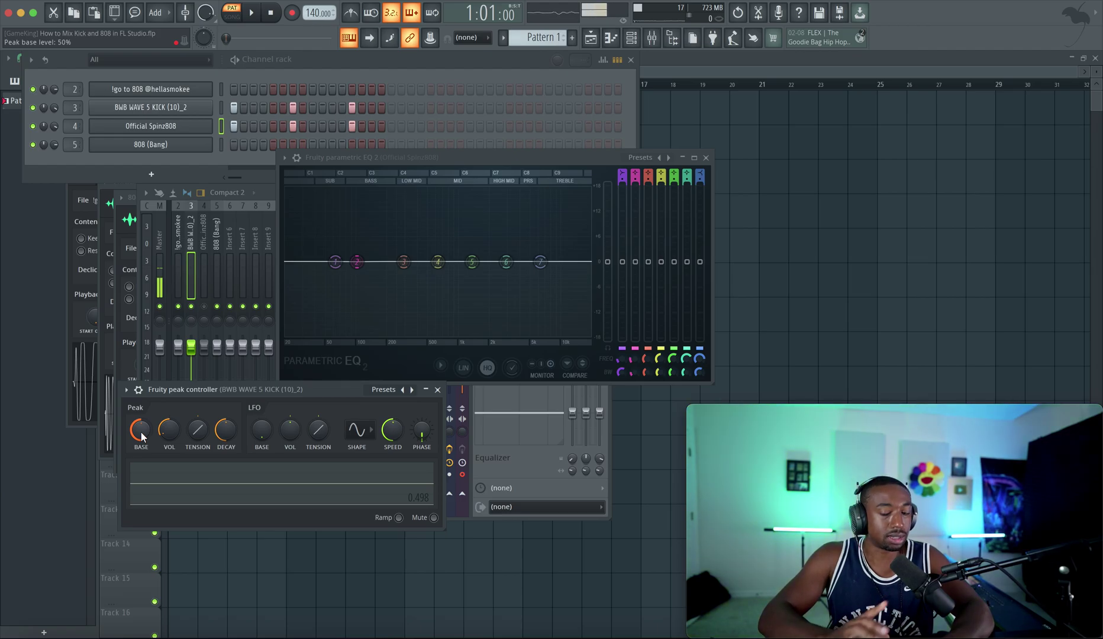
# Drag the peak controller VOL knob back toward centre while playing and replaying the beat
pyautogui.press('space')
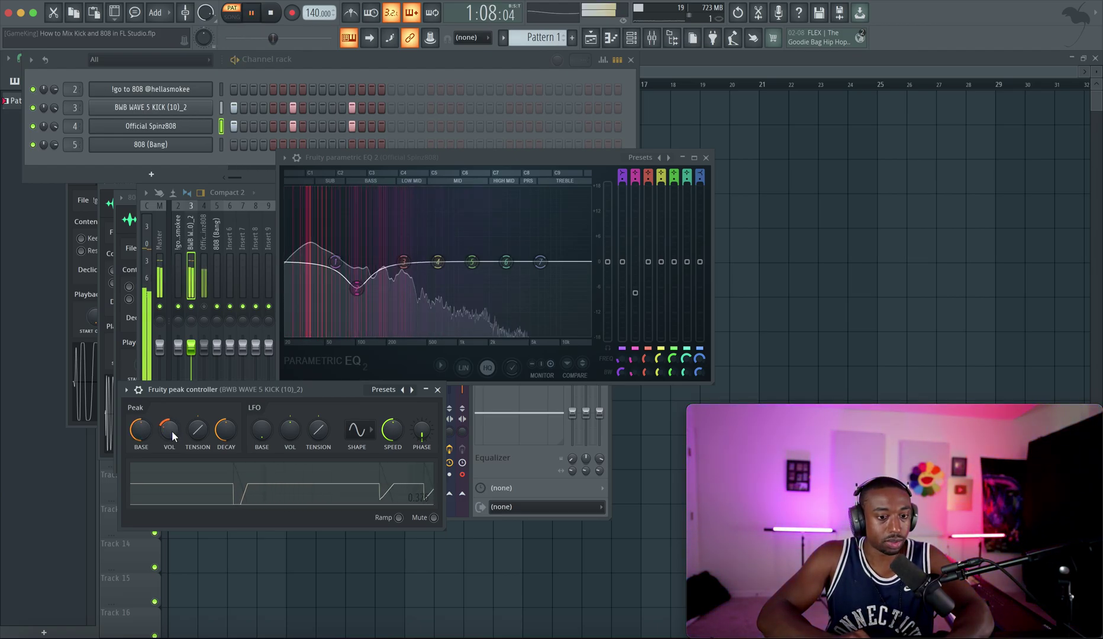
pyautogui.moveTo(172, 432); pyautogui.dragTo(173, 405)
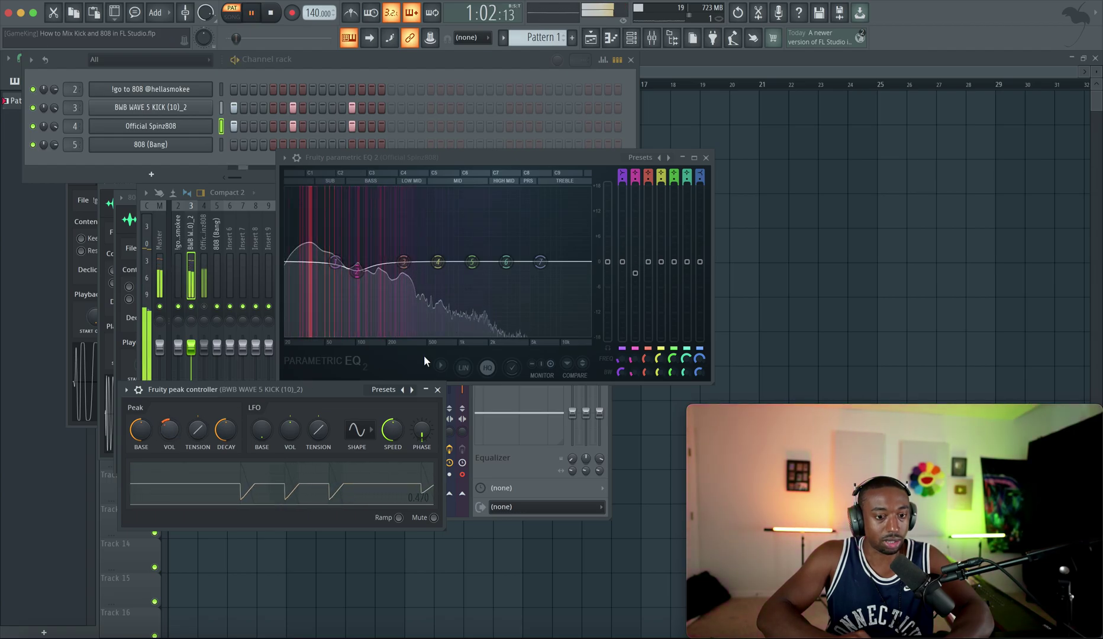
pyautogui.press('space')
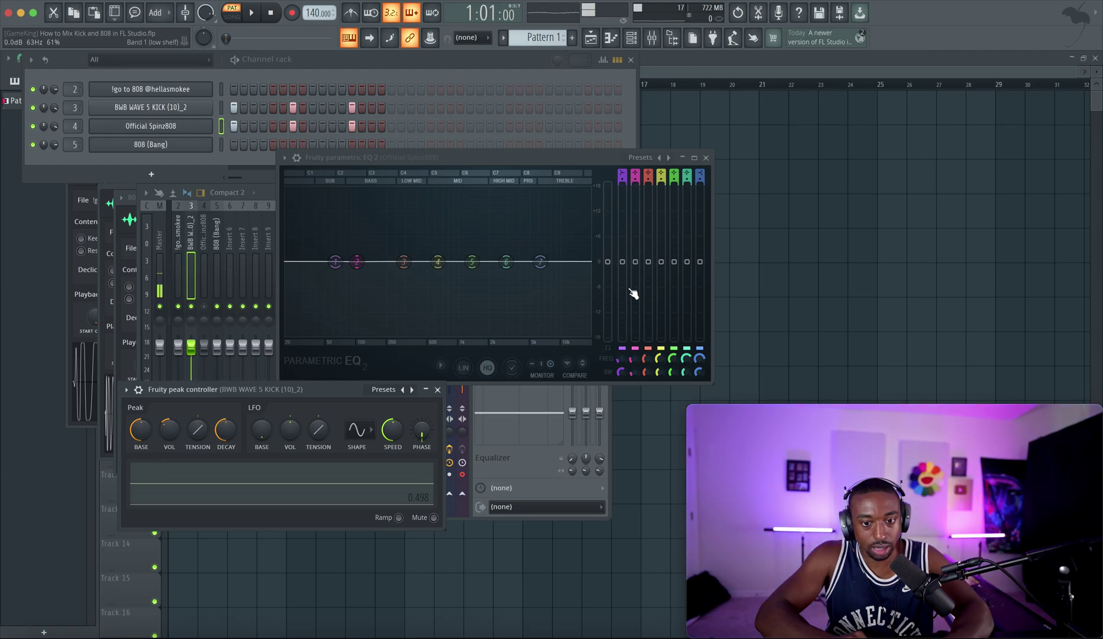
pyautogui.press('space')
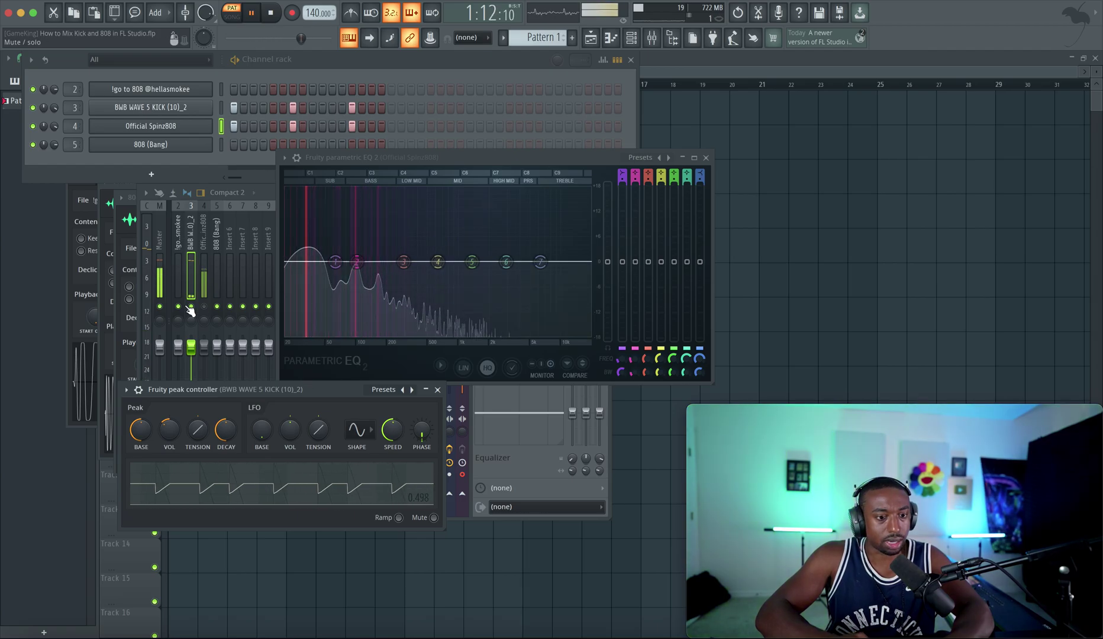
# Check the Spinz808 EQ during playback, then bring up the kick's peak controller
pyautogui.click(207, 316)
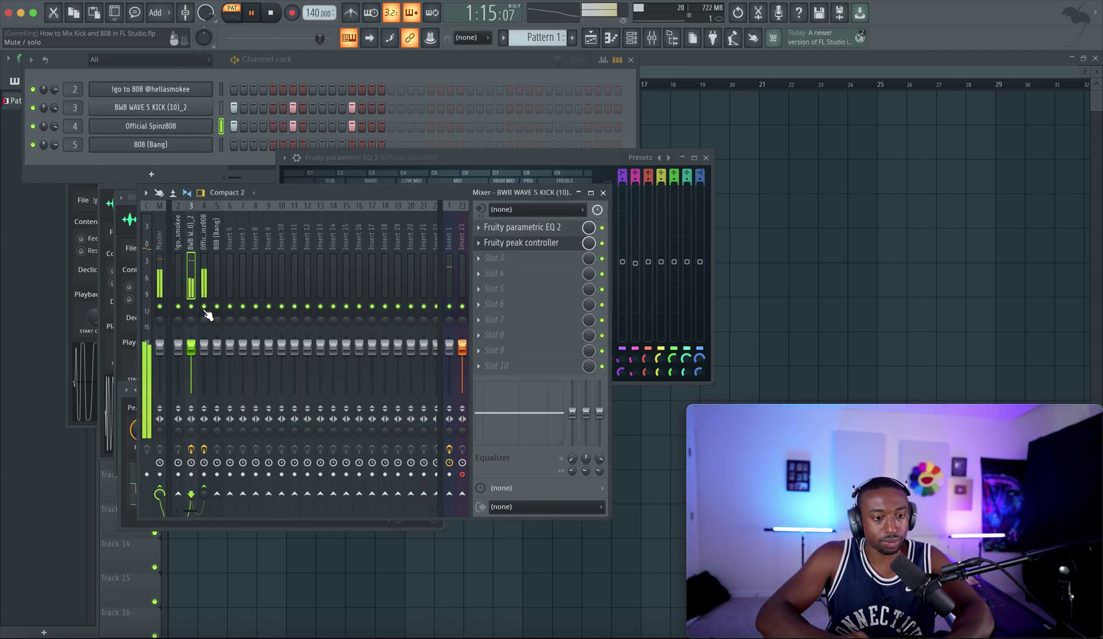
pyautogui.press('space')
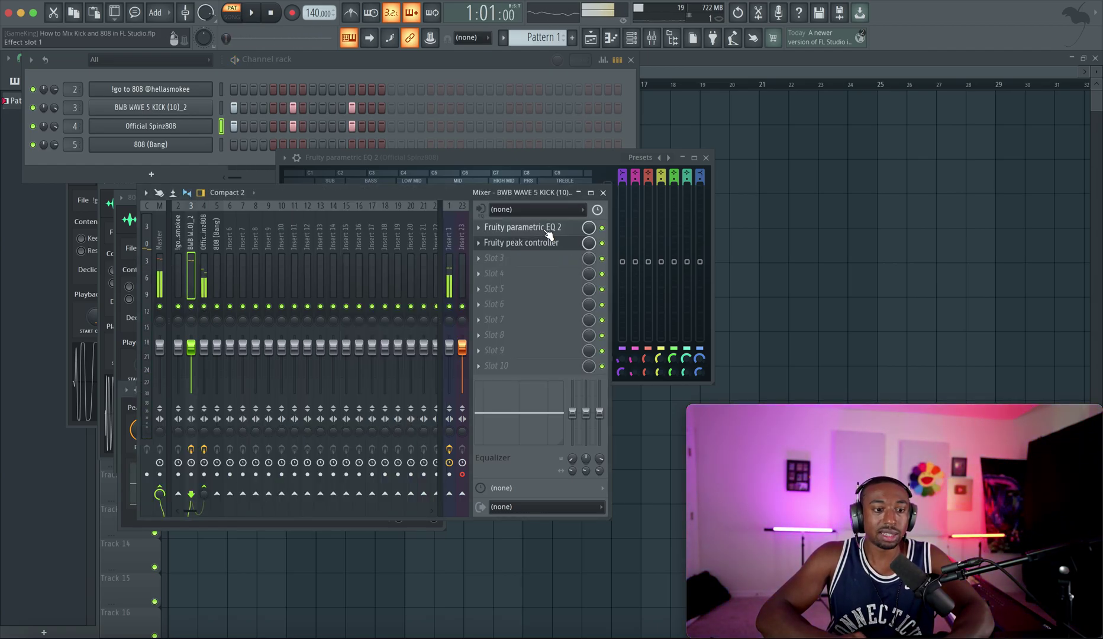
pyautogui.click(201, 274)
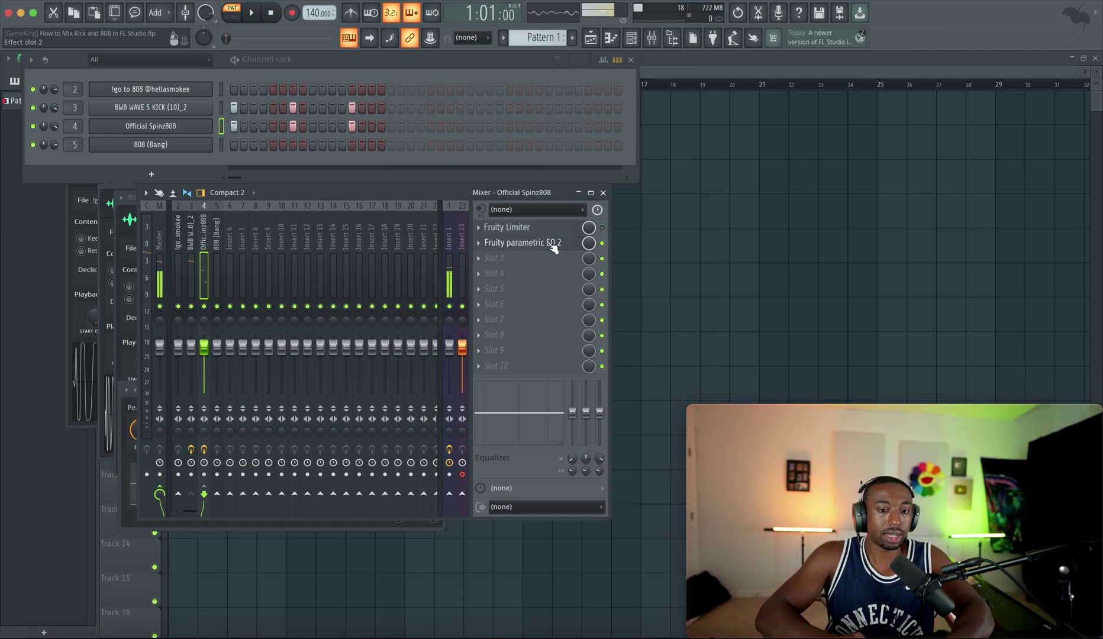
pyautogui.click(554, 242)
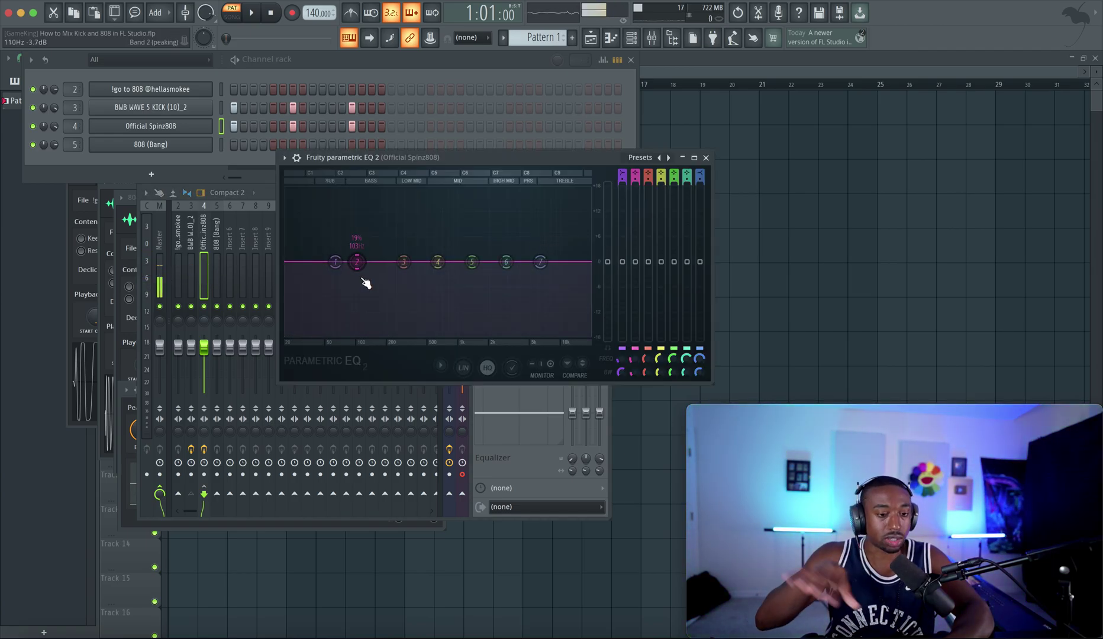
pyautogui.press('space')
pyautogui.press('space')
pyautogui.click(194, 276)
pyautogui.click(549, 243)
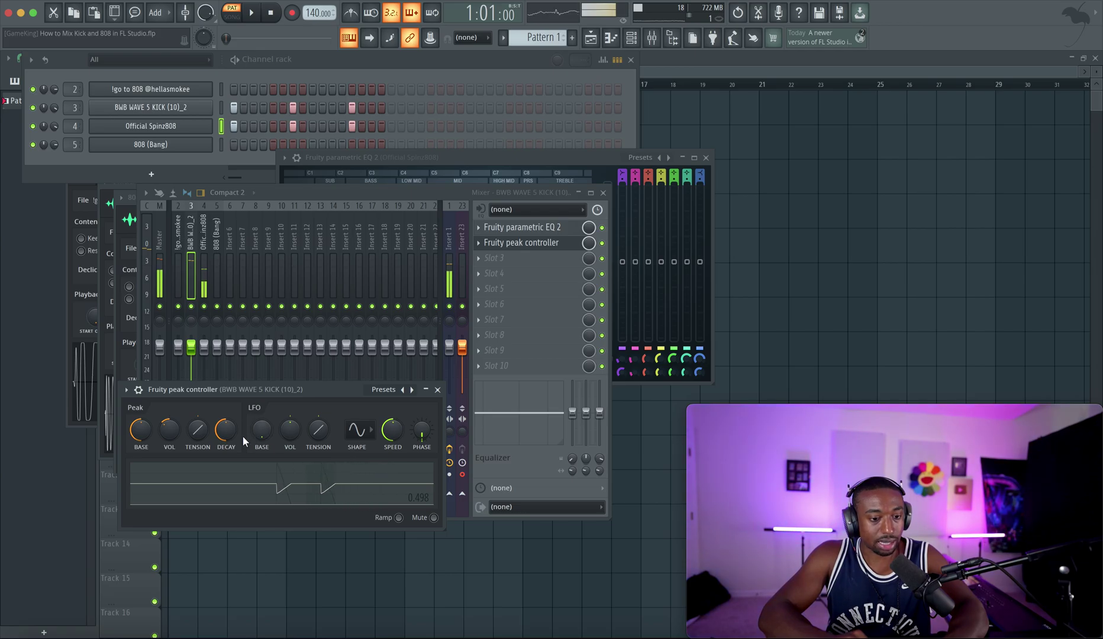
# Adjust the peak controller's DECAY while playing, close it and show the plugin list for an empty slot
pyautogui.press('space')
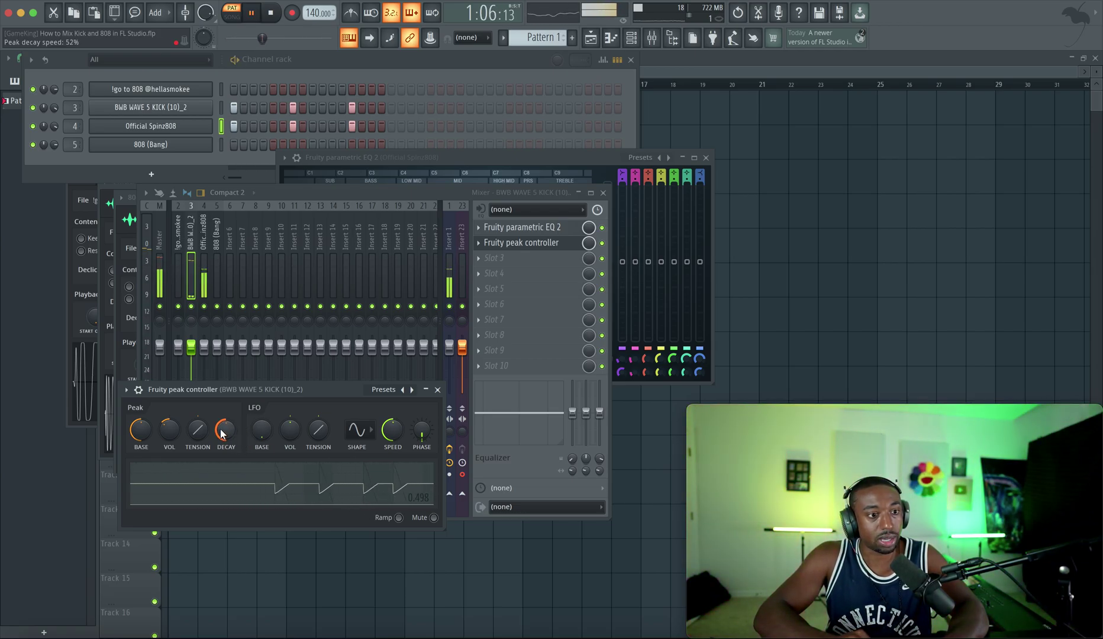
pyautogui.moveTo(221, 433); pyautogui.dragTo(221, 435)
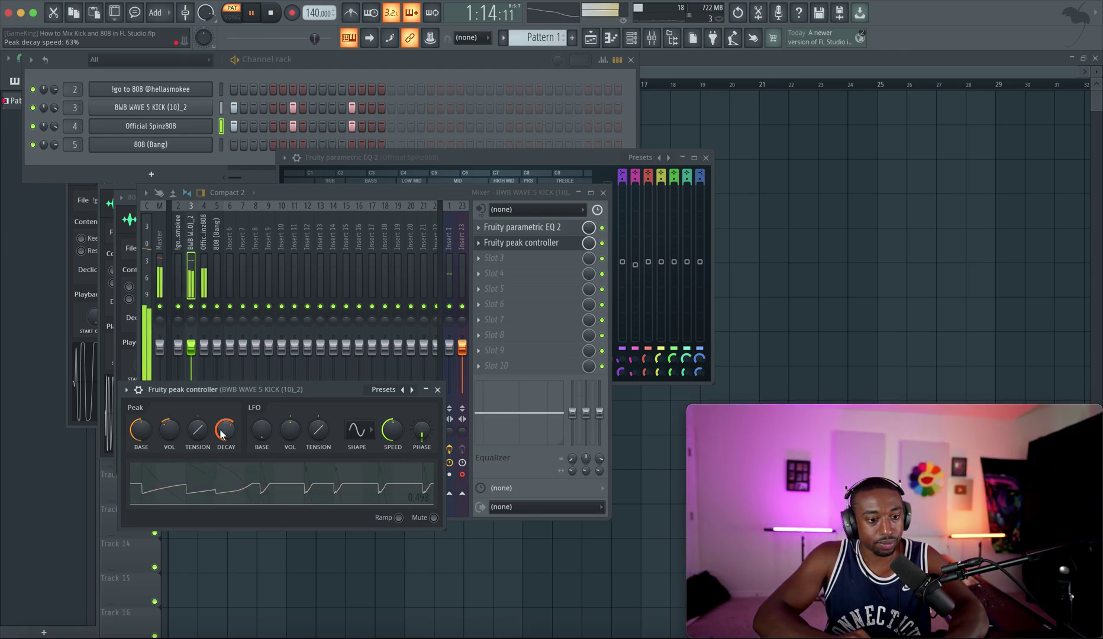
pyautogui.click(436, 390)
pyautogui.press('space')
pyautogui.click(493, 255)
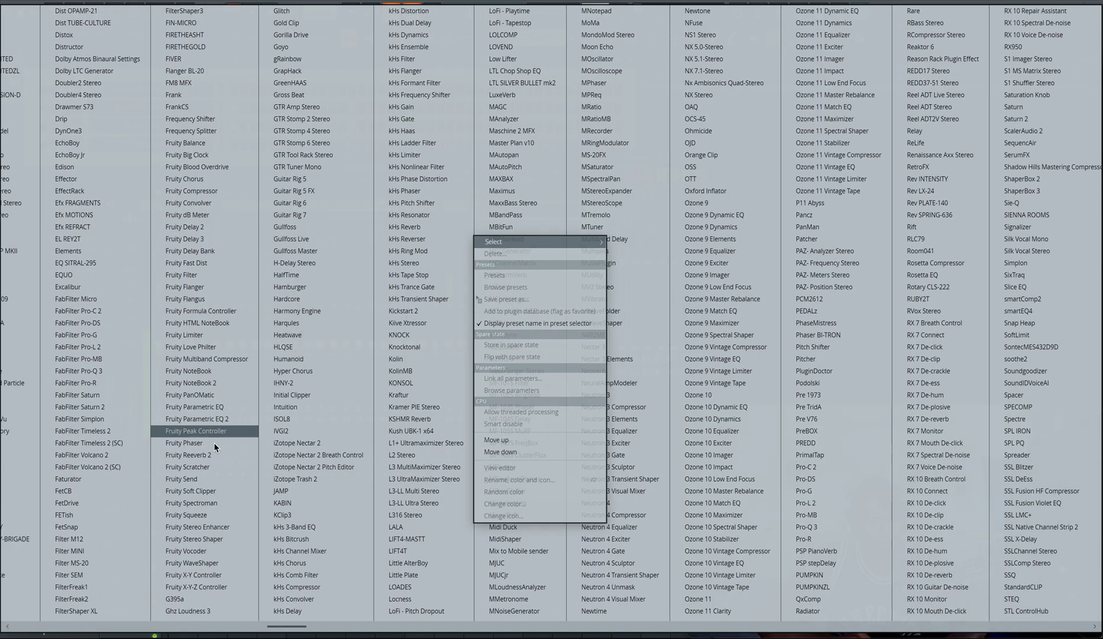
# Load Fruity Soft Clipper onto the Master insert, return to the Spinz808 insert and play
pyautogui.click(190, 491)
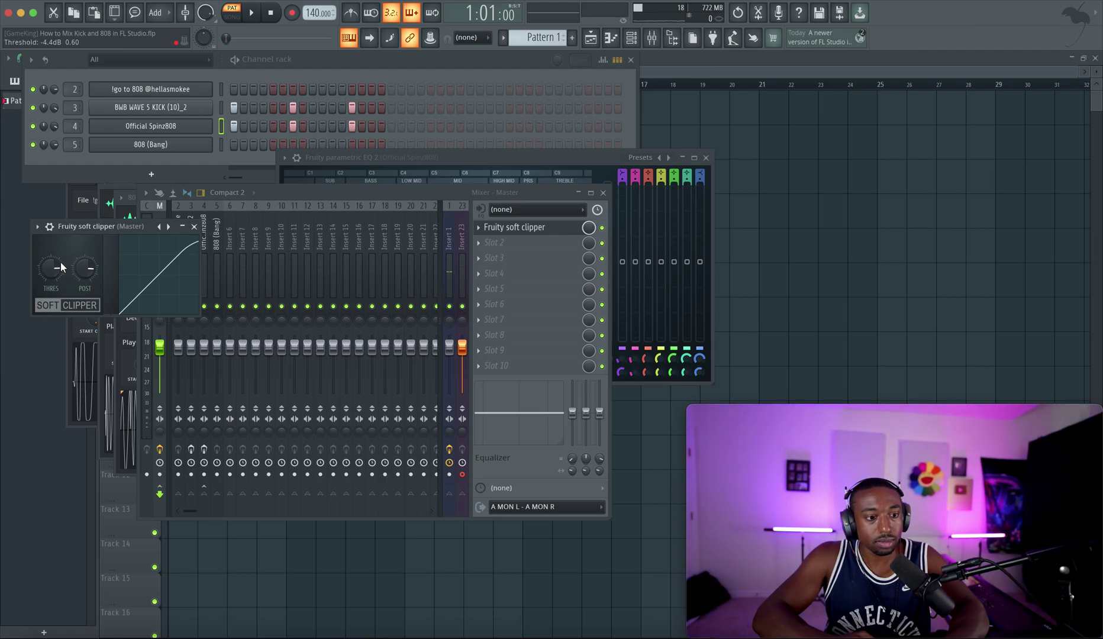
pyautogui.click(194, 226)
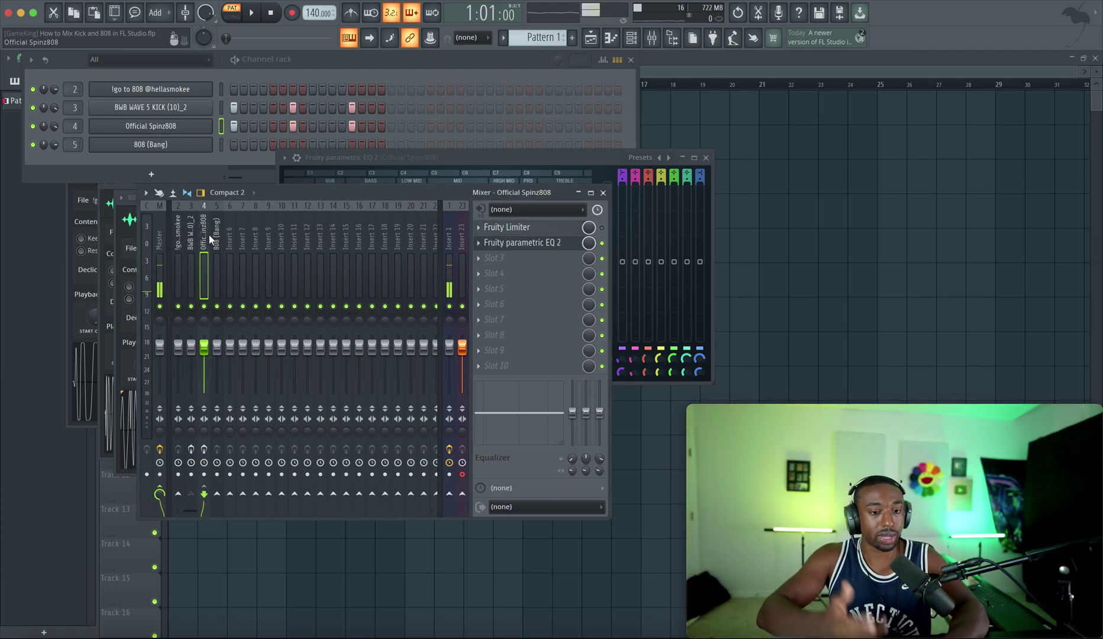
pyautogui.click(191, 242)
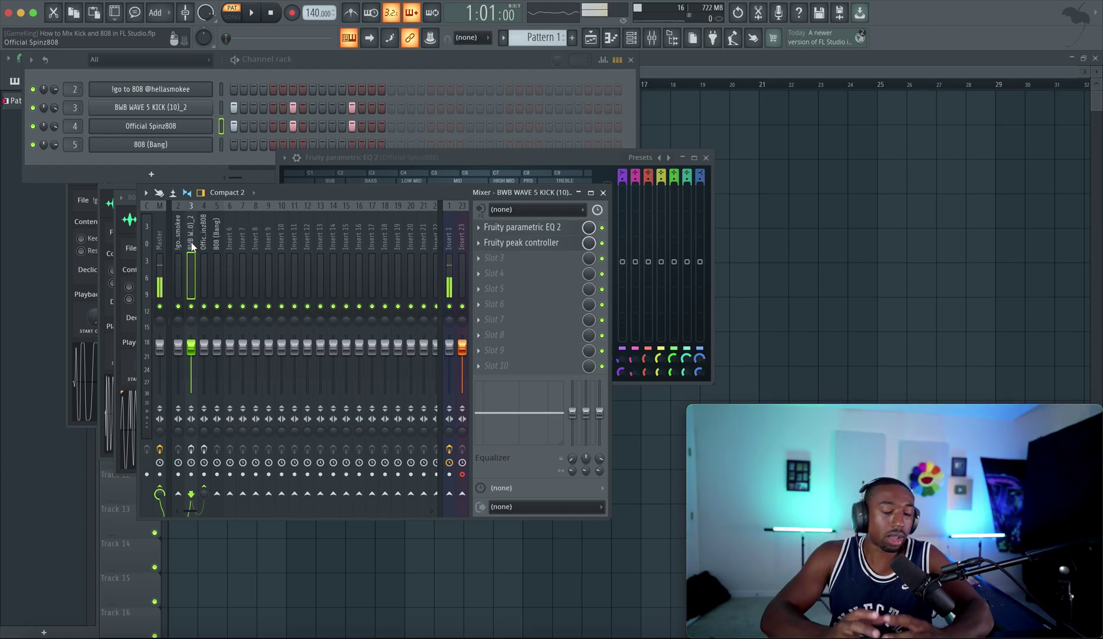
pyautogui.click(206, 243)
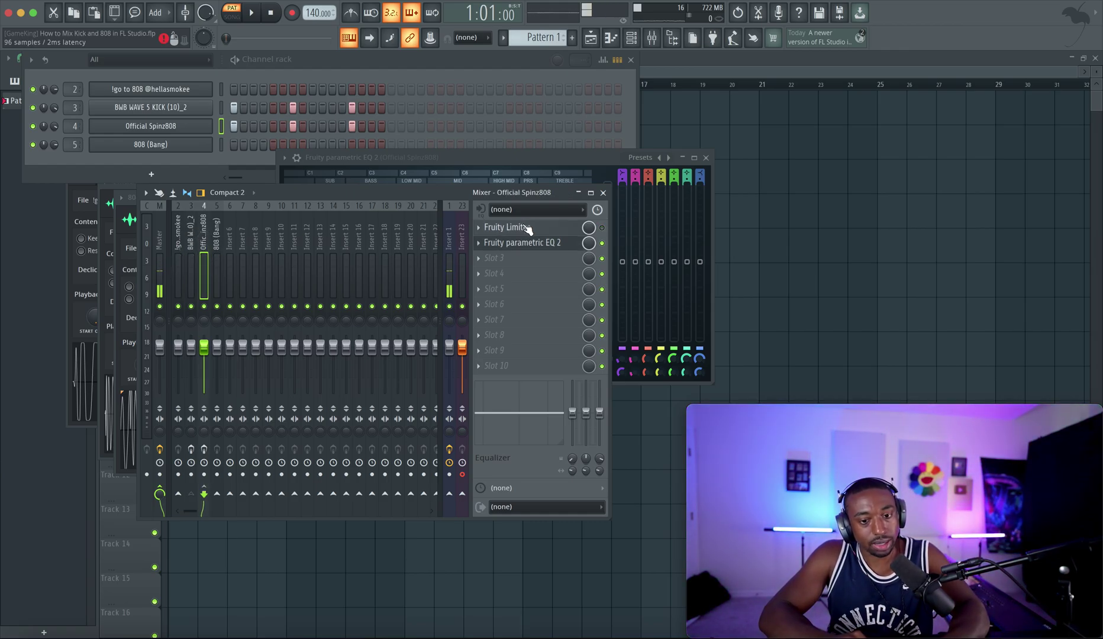
pyautogui.press('space')
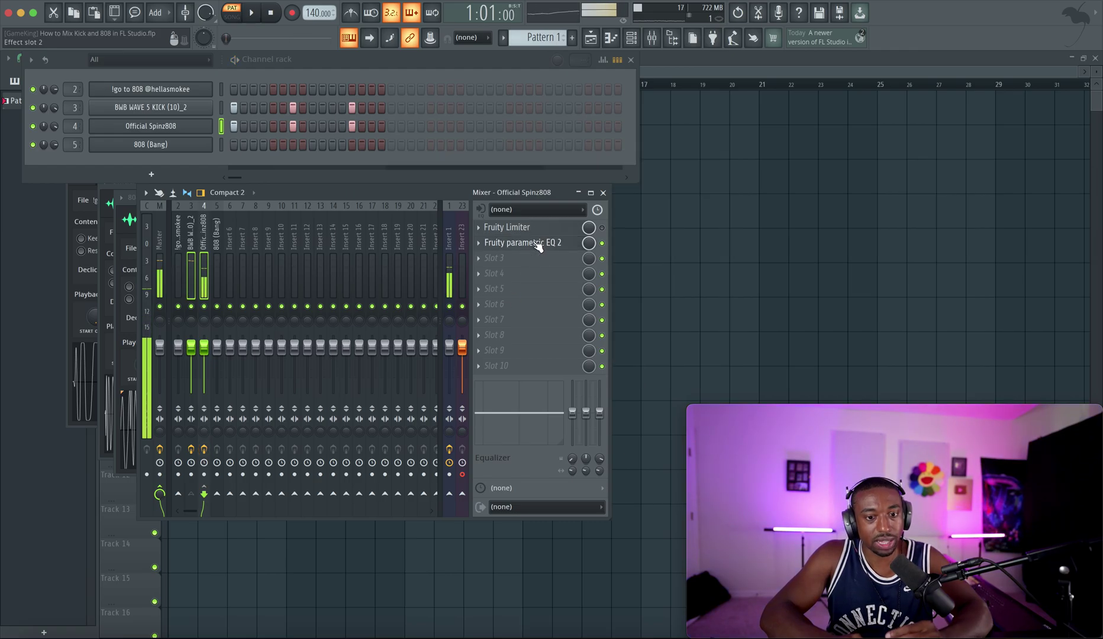
# Glance at the 808 EQ, then rename mixer insert 6 to BASS
pyautogui.click(508, 243)
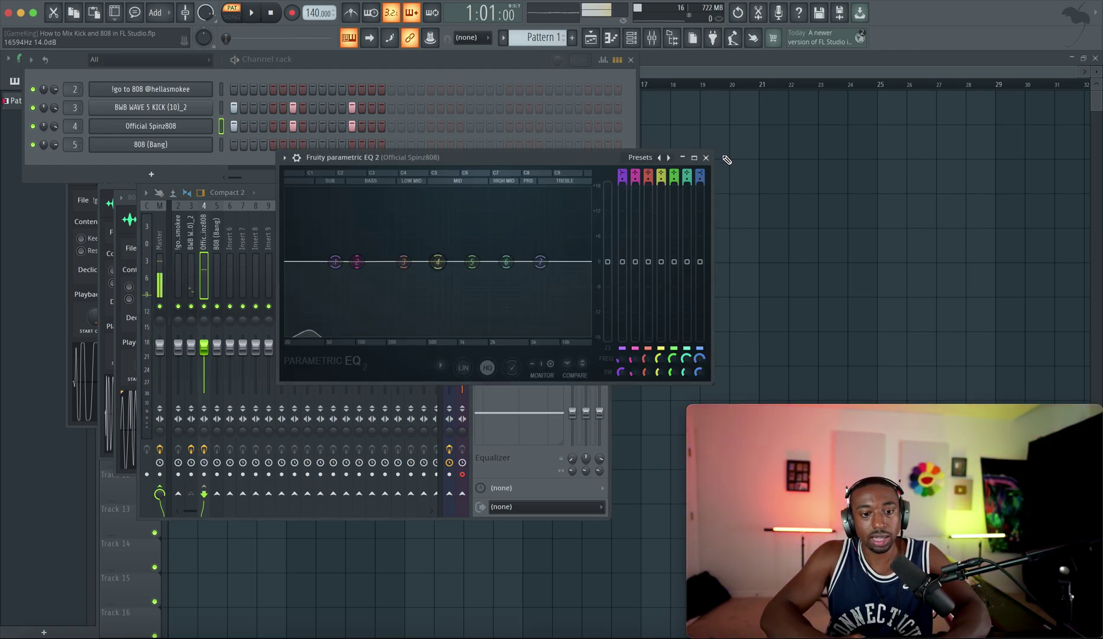
pyautogui.click(704, 158)
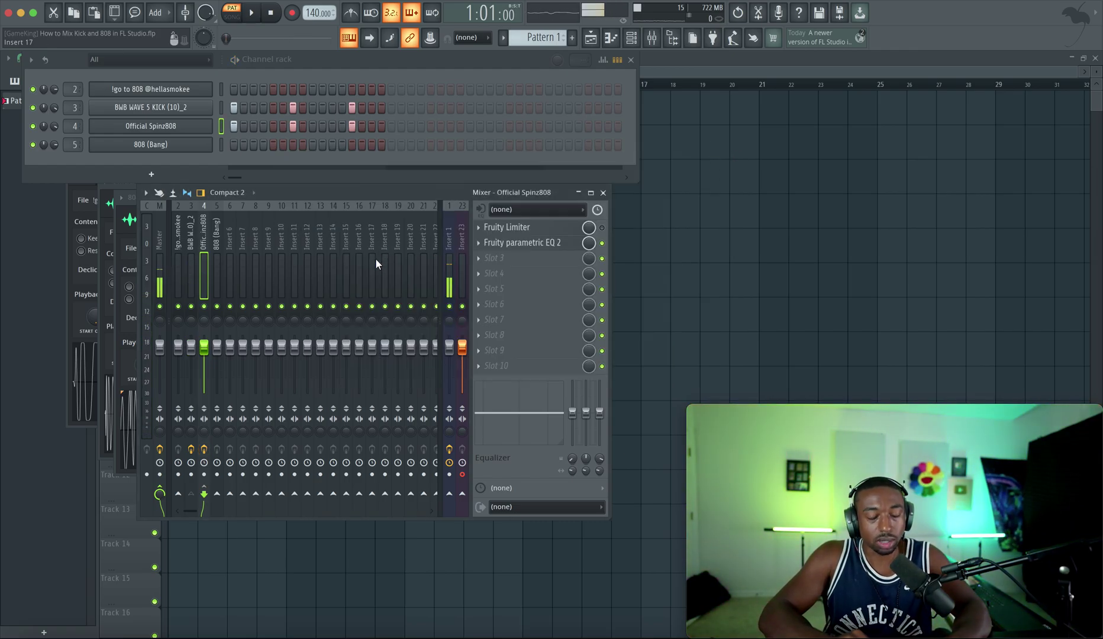
pyautogui.click(218, 249)
pyautogui.rightClick(229, 250)
pyautogui.click(258, 214)
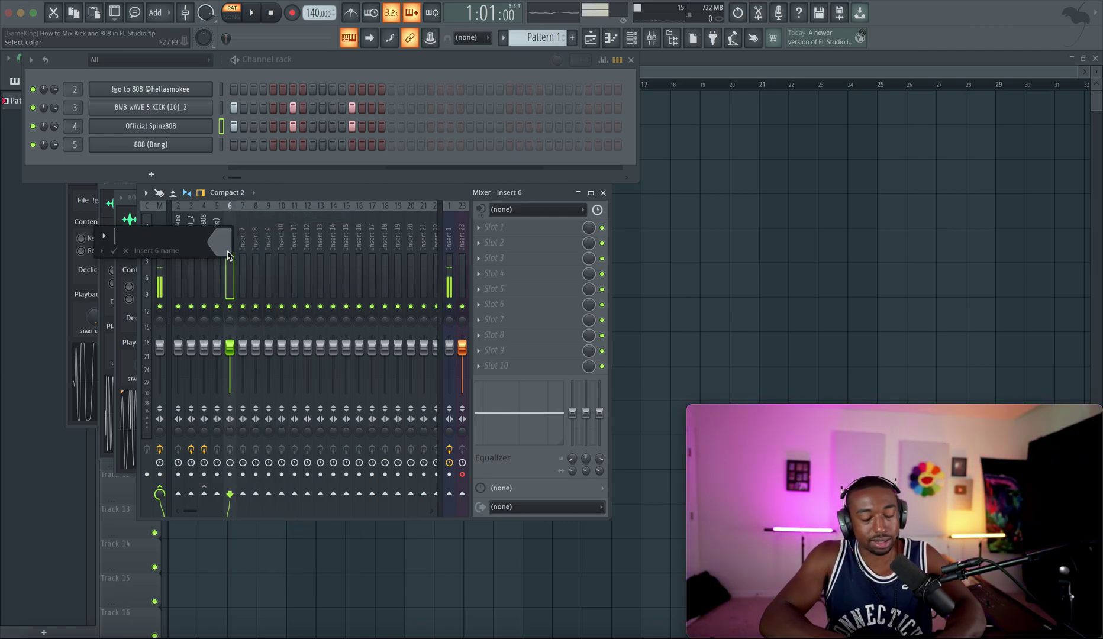
pyautogui.write('BASS')
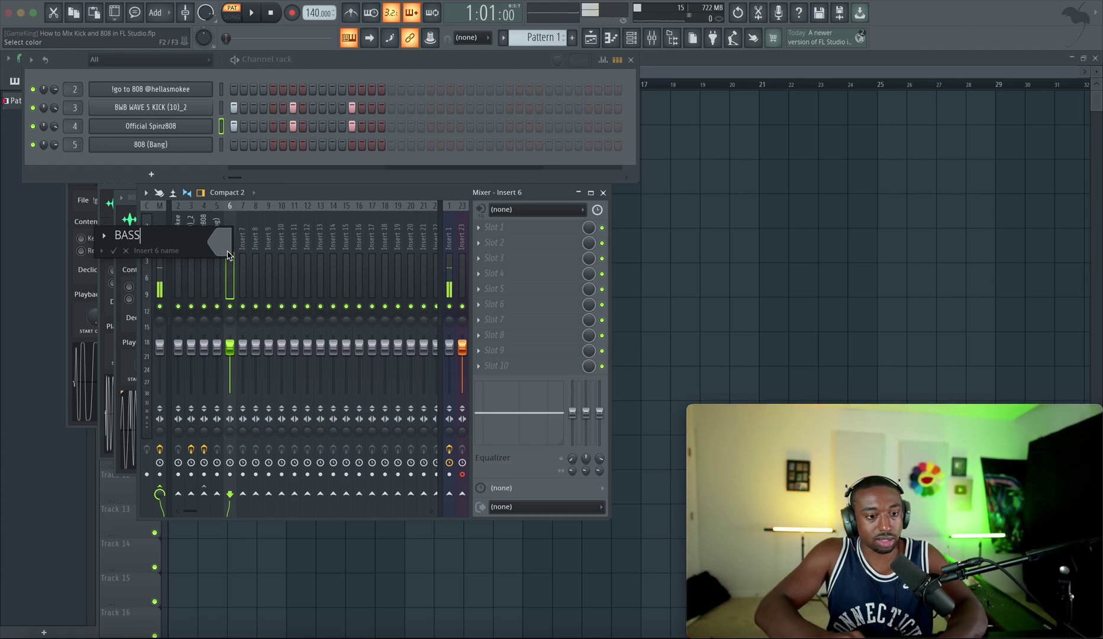
pyautogui.press('Return')
# Route the Igo to 808 and 808 (Bang) channels to mixer track 4 and play the beat
pyautogui.click(216, 247)
pyautogui.click(204, 247)
pyautogui.click(192, 250)
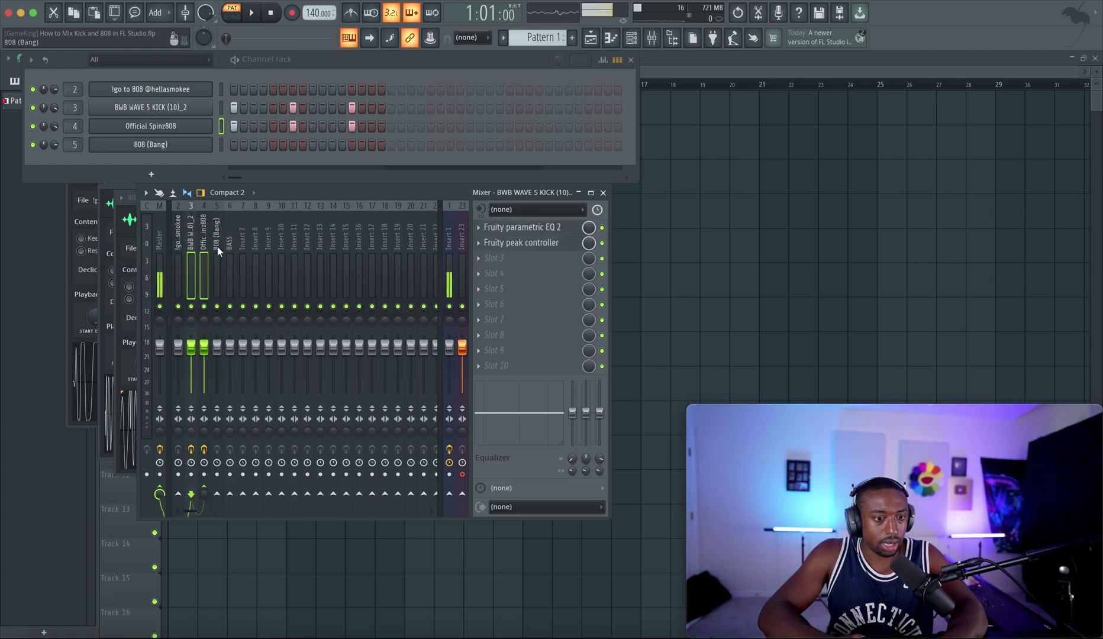
pyautogui.rightClick(232, 125)
pyautogui.rightClick(293, 126)
pyautogui.rightClick(351, 126)
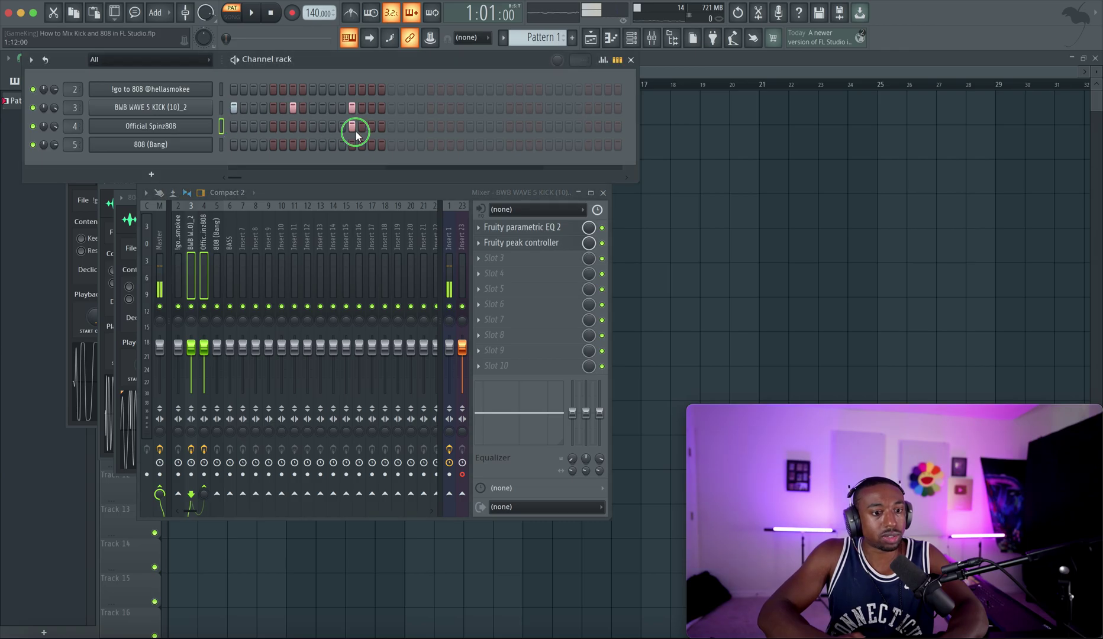
pyautogui.click(234, 145)
pyautogui.scroll(-1, 75, 145)
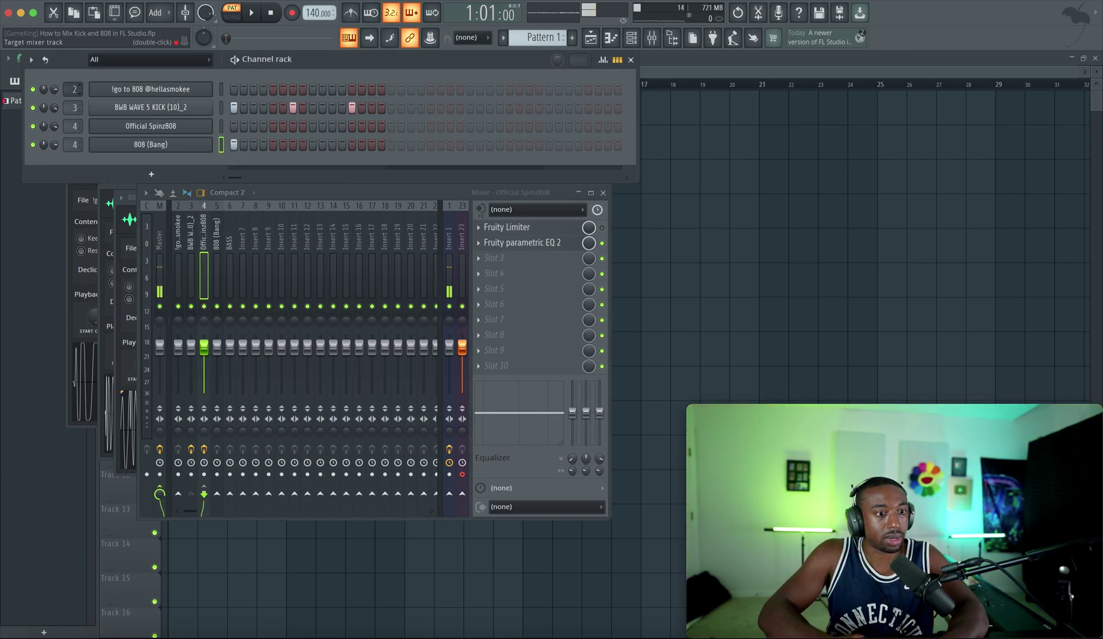
pyautogui.scroll(-1, 74, 89)
pyautogui.scroll(-1, 76, 89)
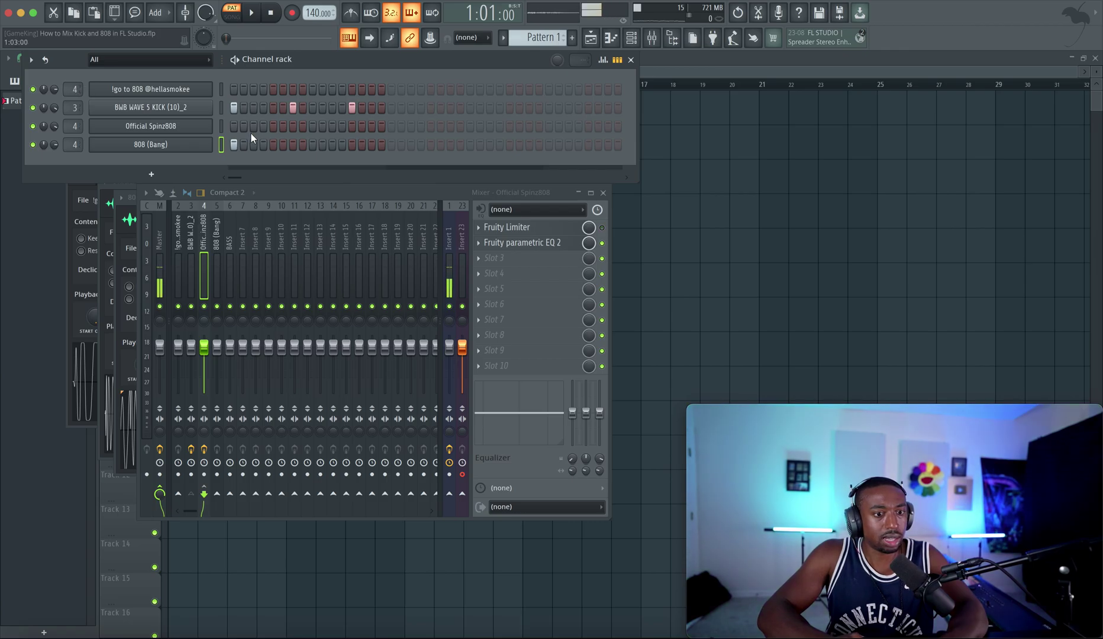
pyautogui.click(352, 144)
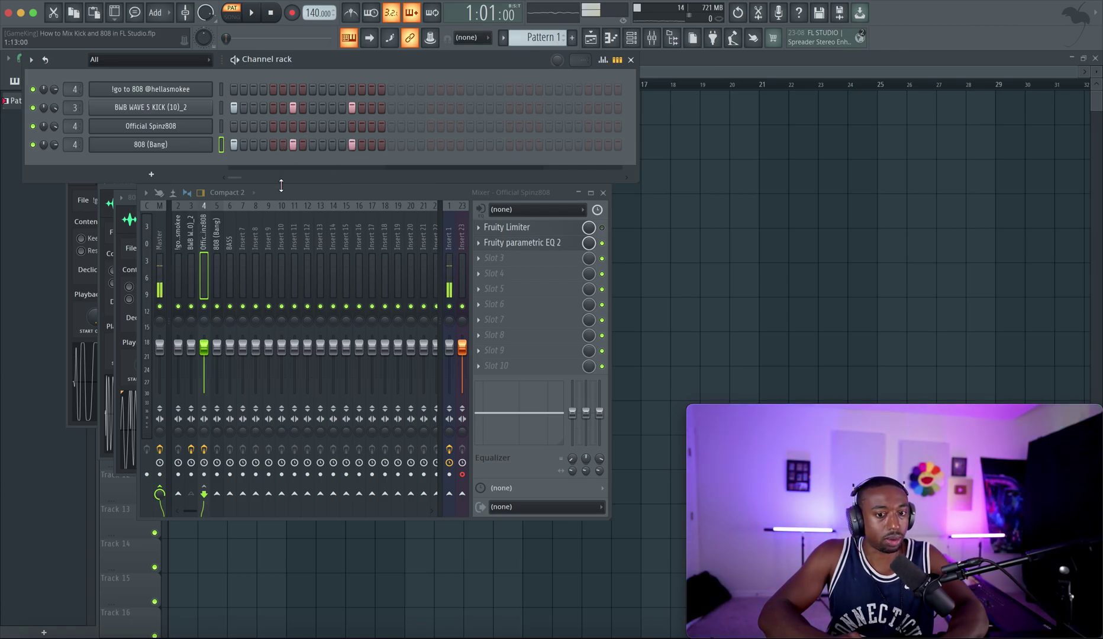
pyautogui.press('space')
pyautogui.press('space')
# Audition the 808 through its parametric EQ spectrum, then close the EQ
pyautogui.click(535, 244)
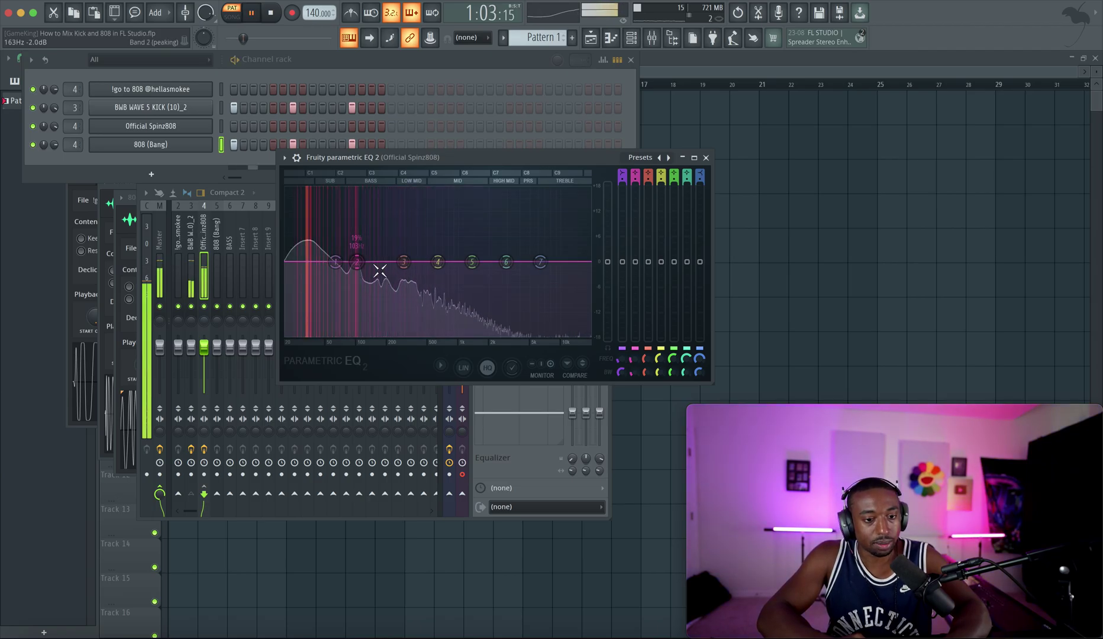
pyautogui.press('space')
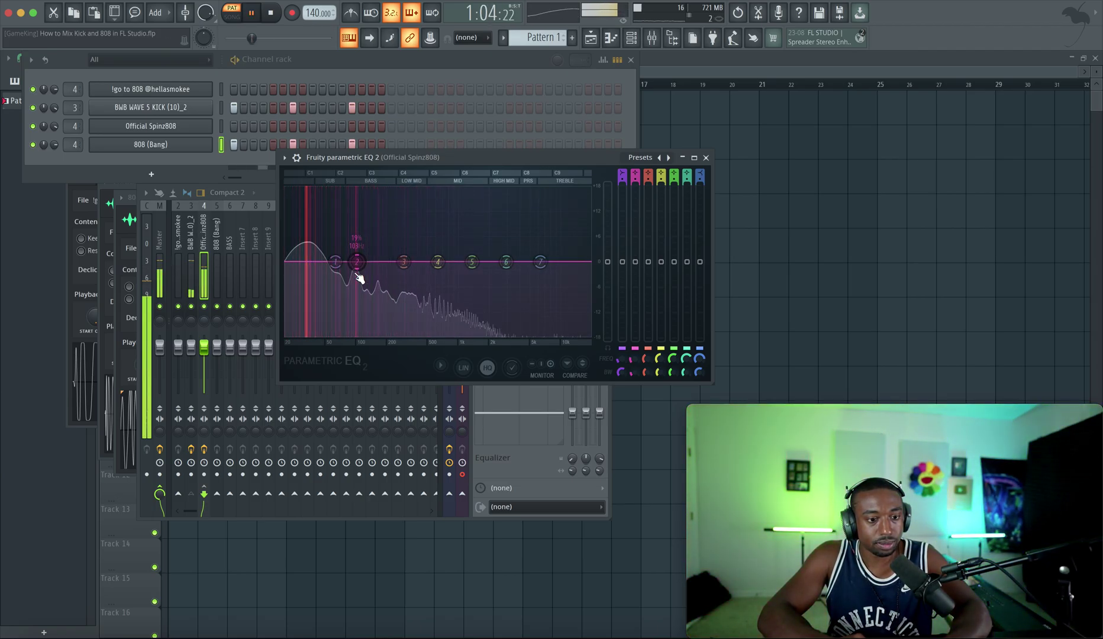
pyautogui.click(705, 158)
pyautogui.press('space')
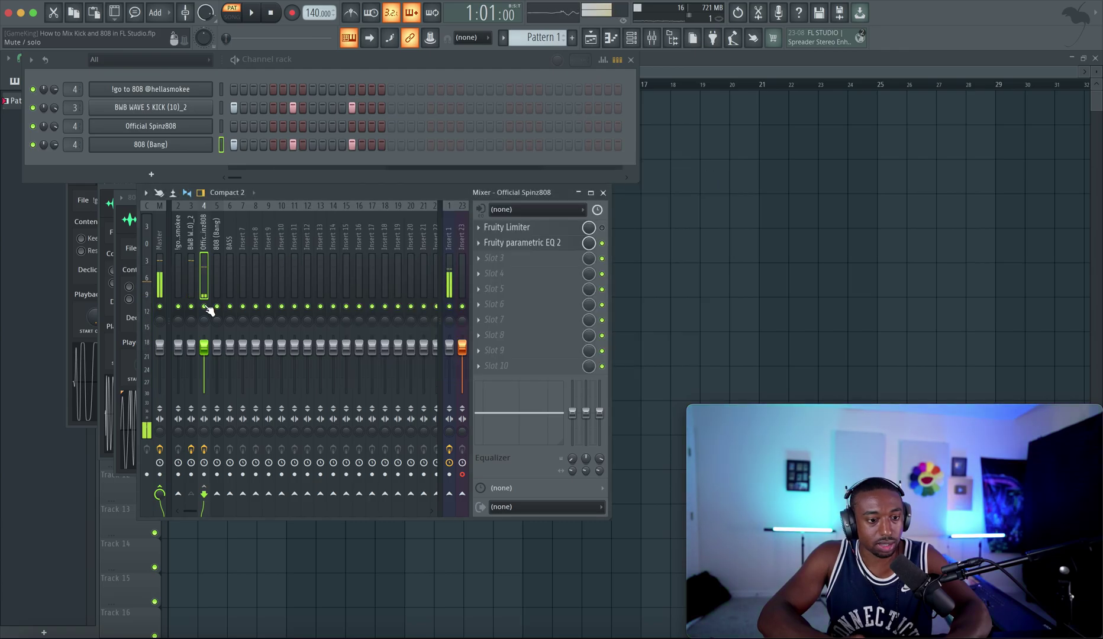
# Bring up the Spinz808 insert's Fruity Limiter with the beat playing
pyautogui.press('space')
pyautogui.click(191, 306)
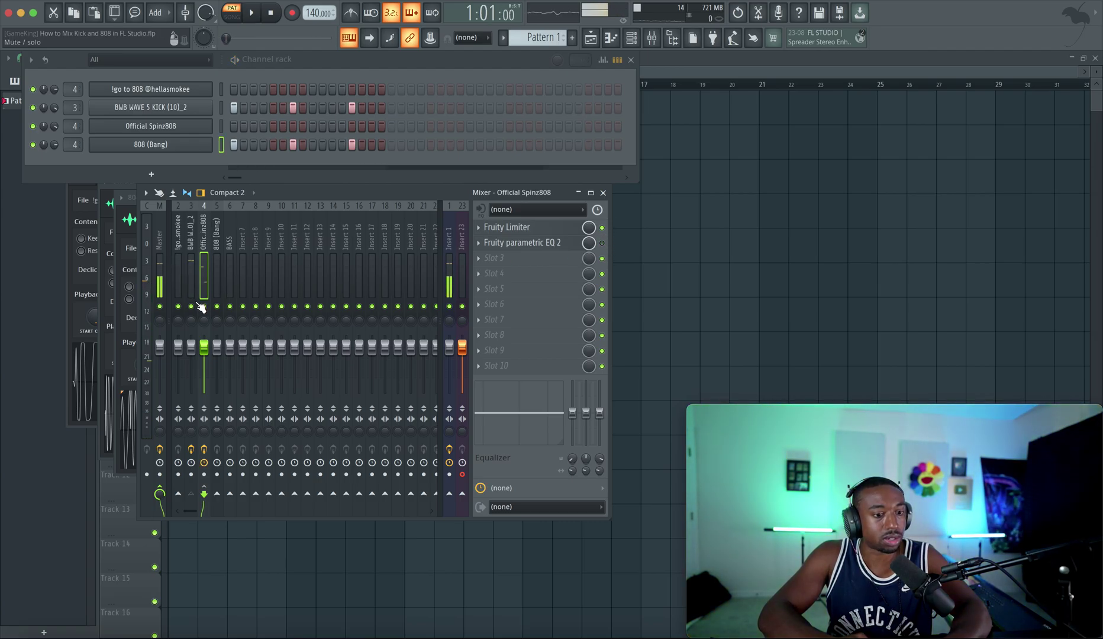
pyautogui.click(526, 228)
pyautogui.press('space')
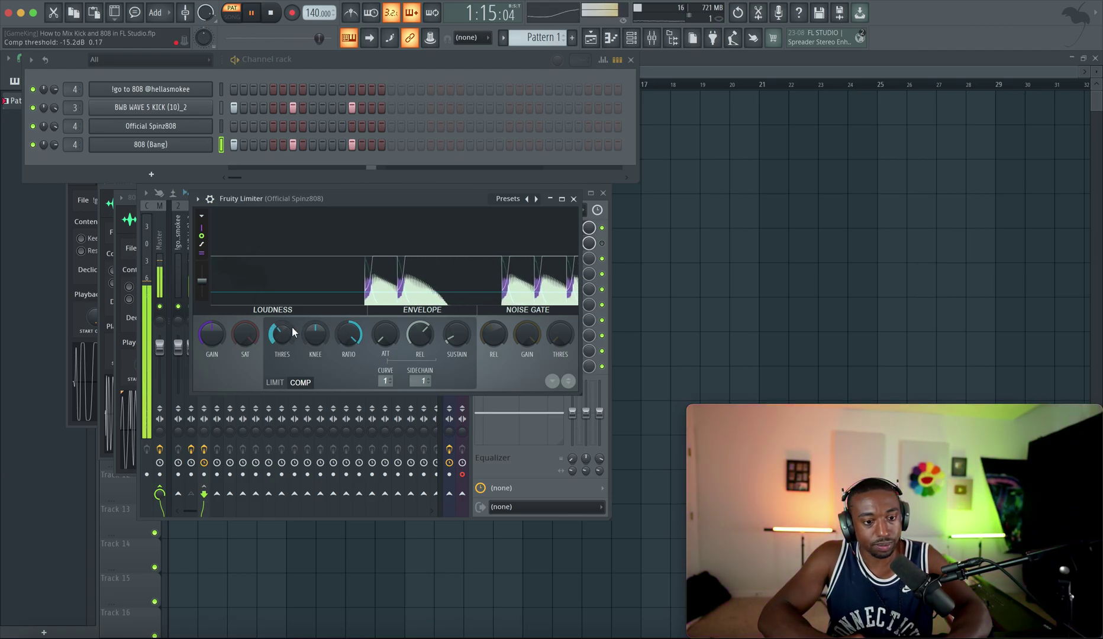
# Set the limiter's COMP threshold to -15.2 dB, close it and stop playback
pyautogui.moveTo(292, 332); pyautogui.dragTo(292, 315)
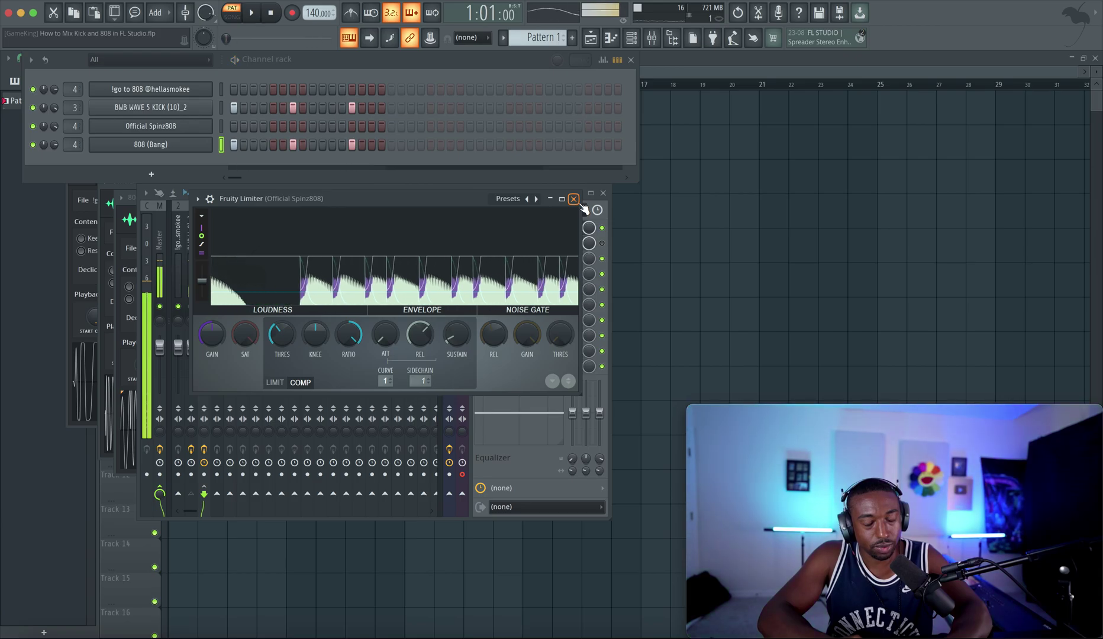
pyautogui.click(576, 200)
pyautogui.press('space')
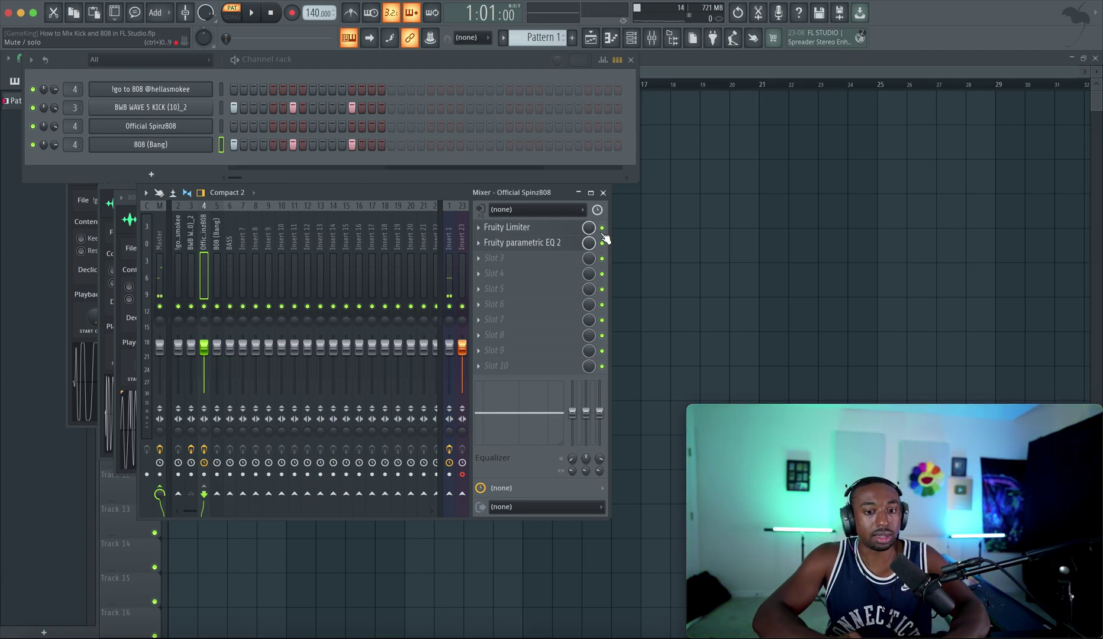
# Pull EQ band 2 down to about -3.3 dB around 169-191 Hz with roughly 23% bandwidth
pyautogui.click(554, 242)
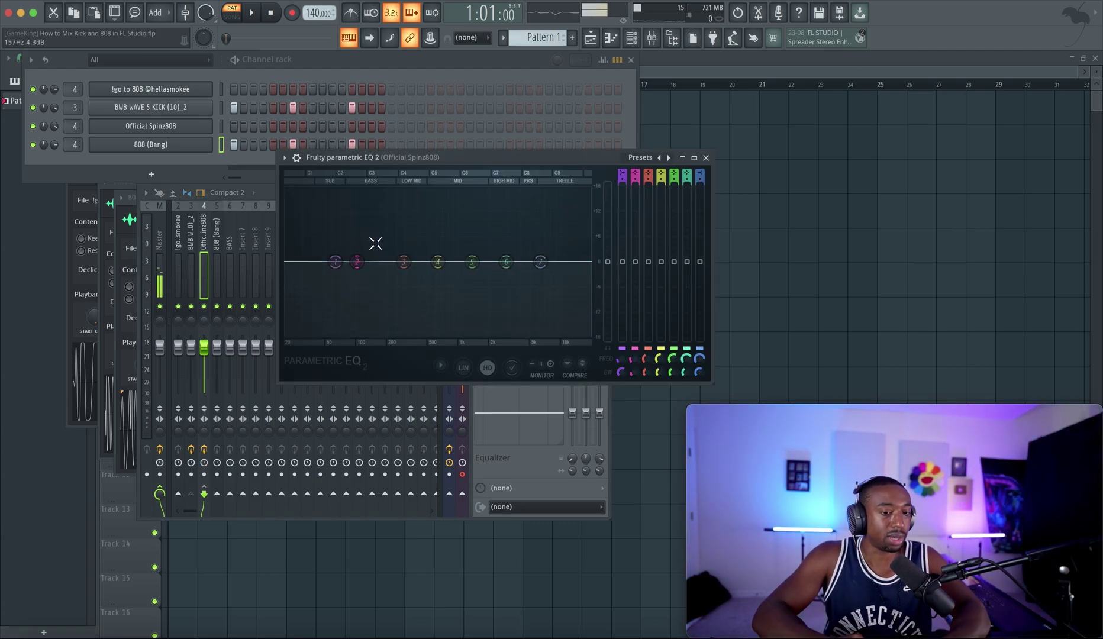
pyautogui.press('space')
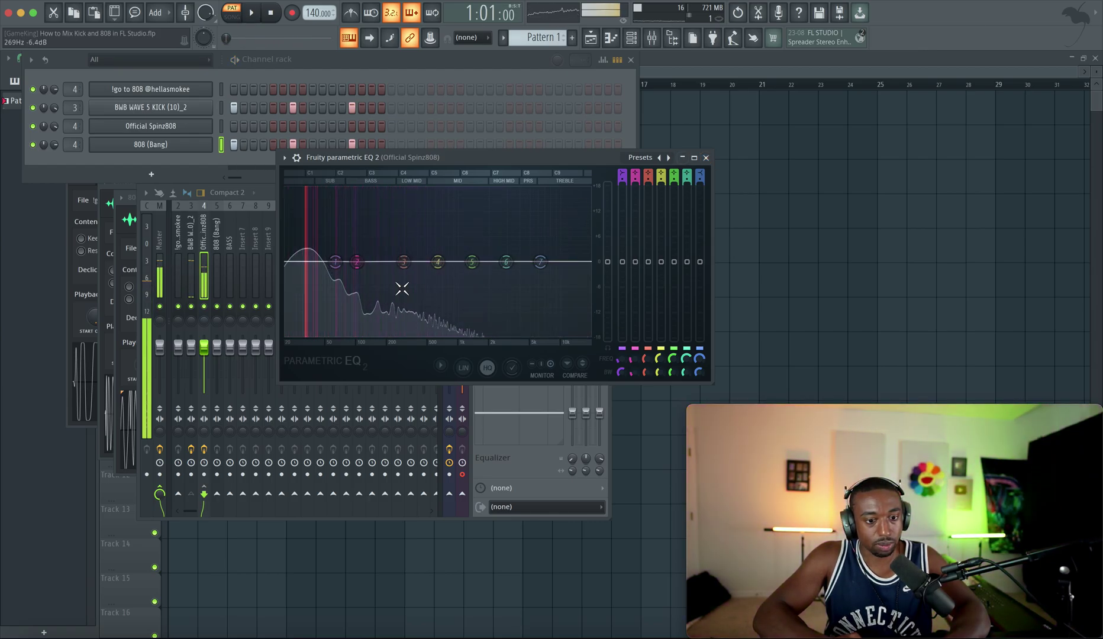
pyautogui.press('space')
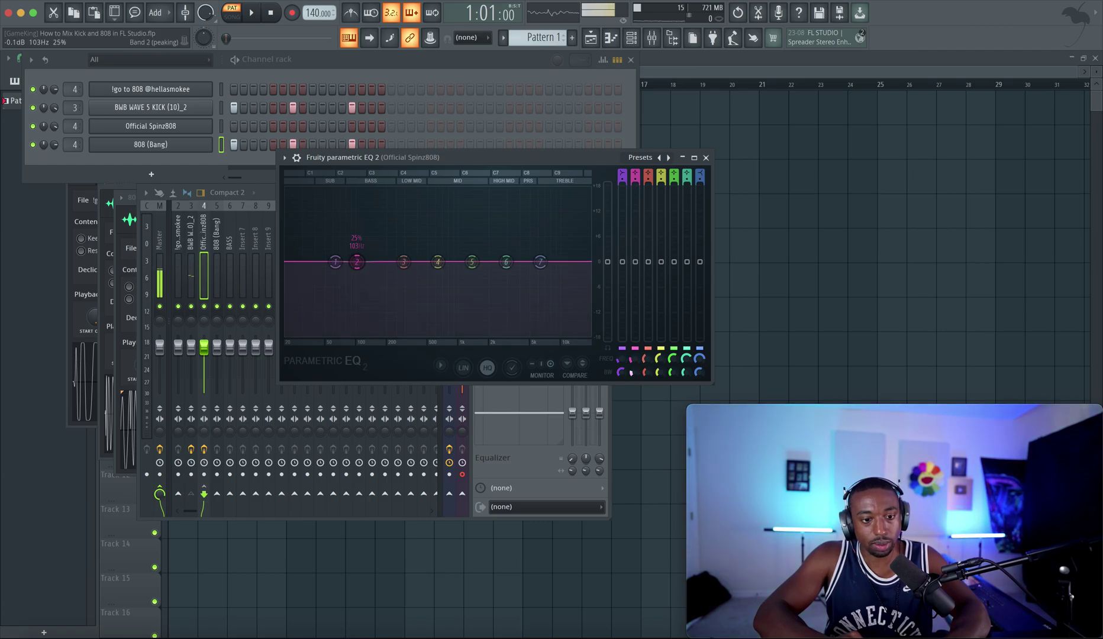
pyautogui.moveTo(635, 374); pyautogui.dragTo(634, 353)
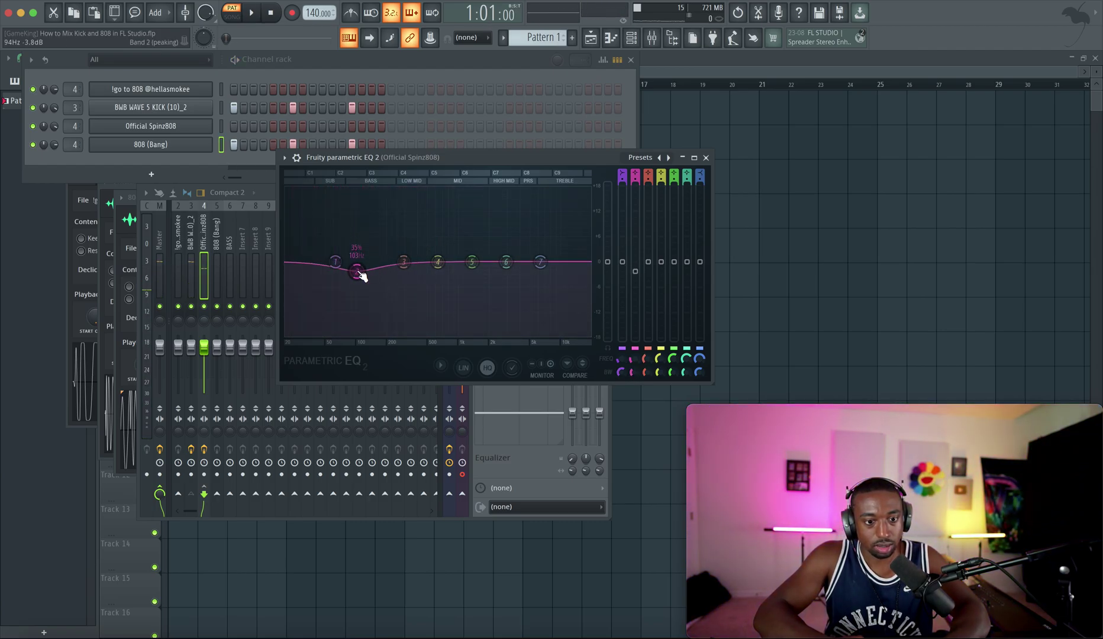
pyautogui.moveTo(360, 274); pyautogui.dragTo(384, 276)
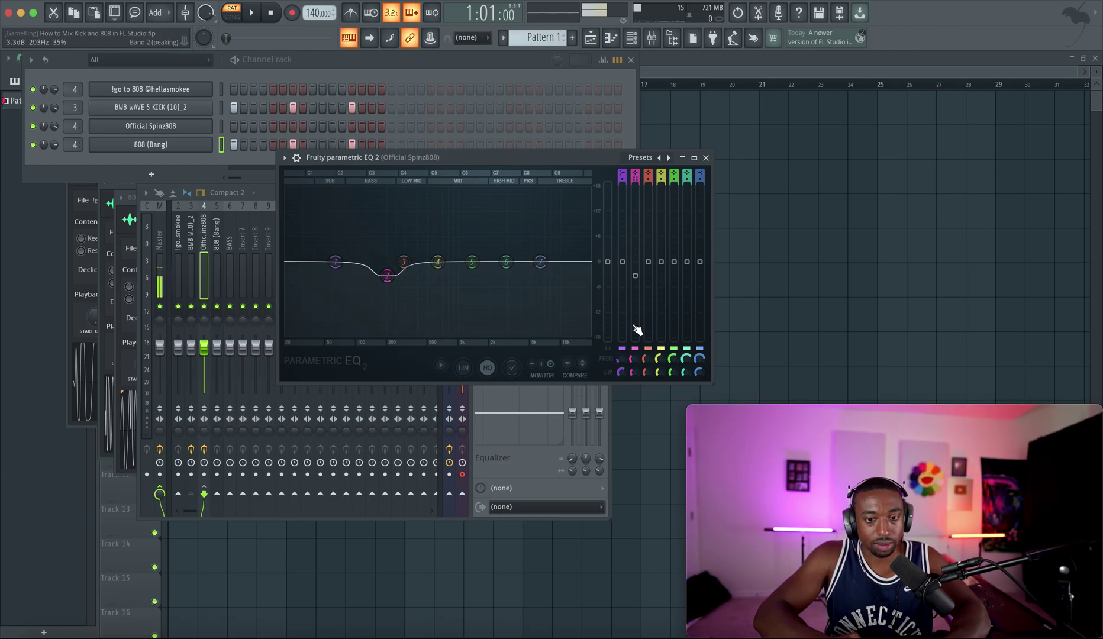
pyautogui.moveTo(648, 373); pyautogui.dragTo(648, 379)
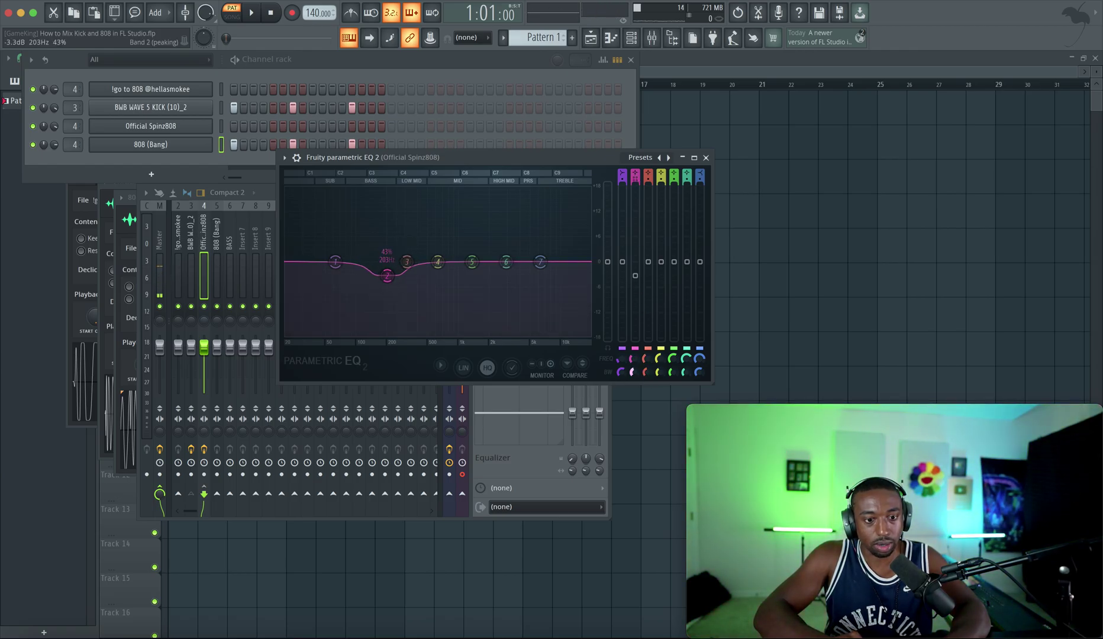
pyautogui.moveTo(387, 276); pyautogui.dragTo(368, 275)
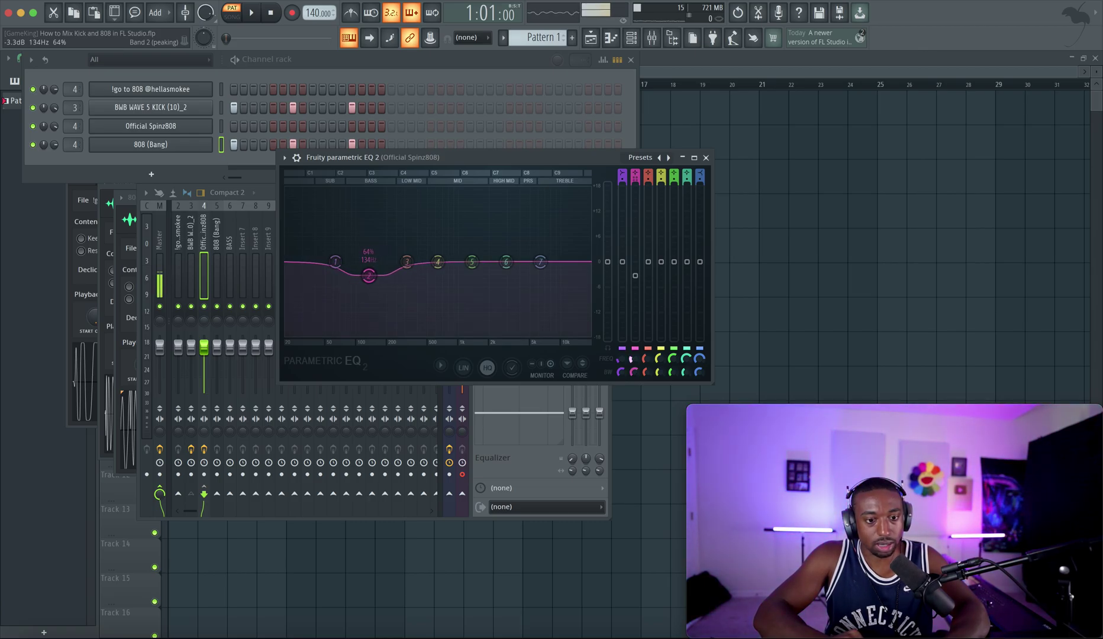
# Reset band 3 gain to 0 dB, audition the dip and close the EQ
pyautogui.rightClick(640, 283)
pyautogui.click(647, 285)
pyautogui.press('space')
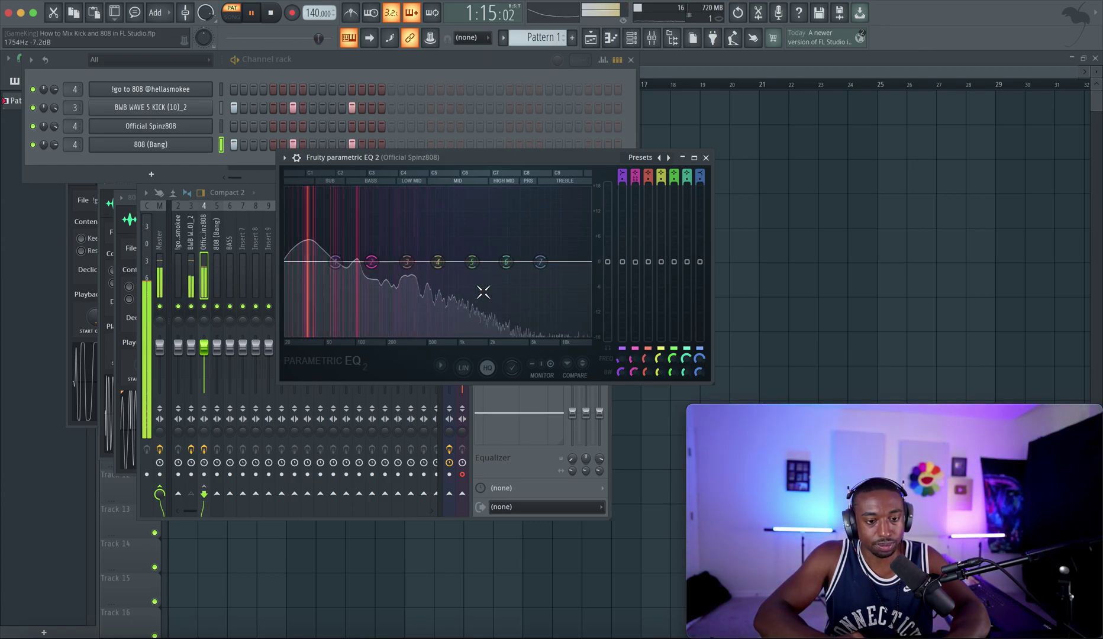
pyautogui.press('space')
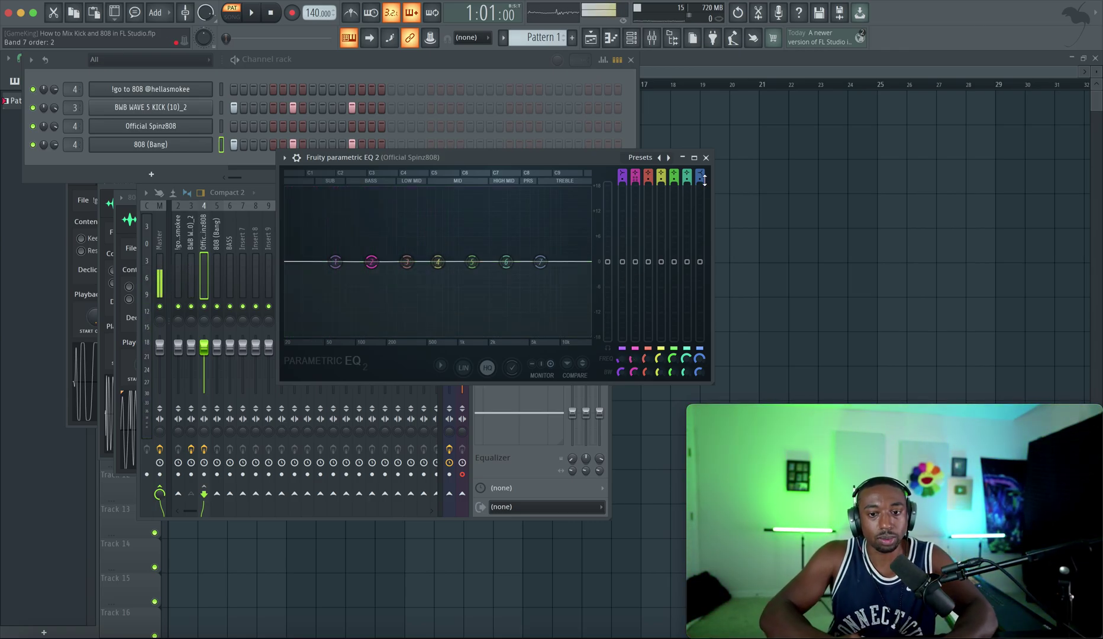
pyautogui.click(706, 157)
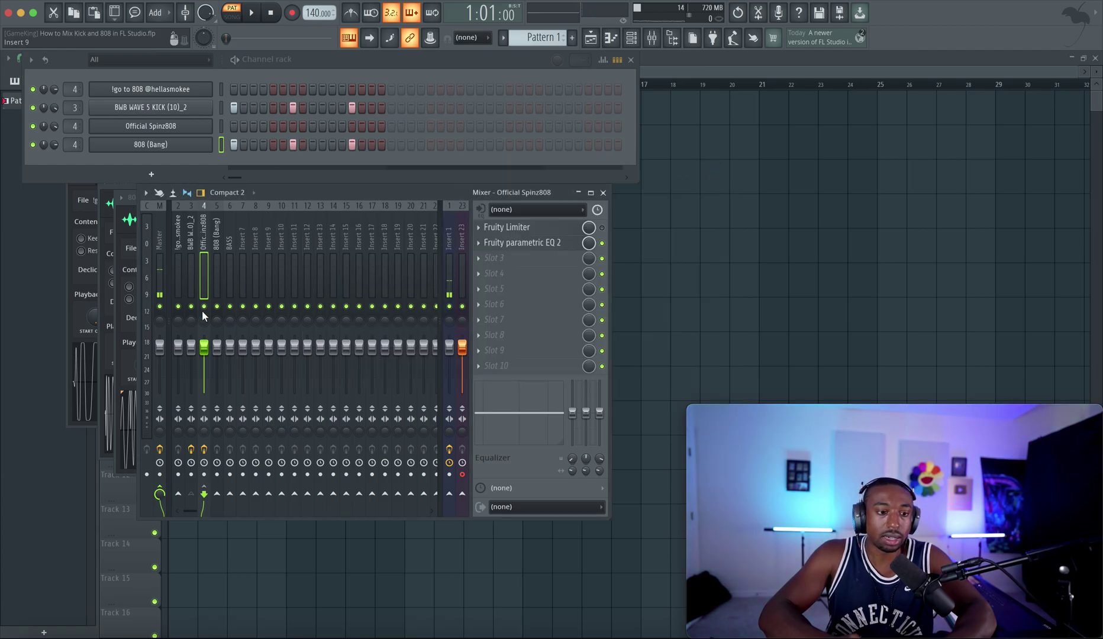
# Select the BWB WAVE 5 KICK channel and inserts, ending on the Spinz808 insert alone
pyautogui.click(192, 257)
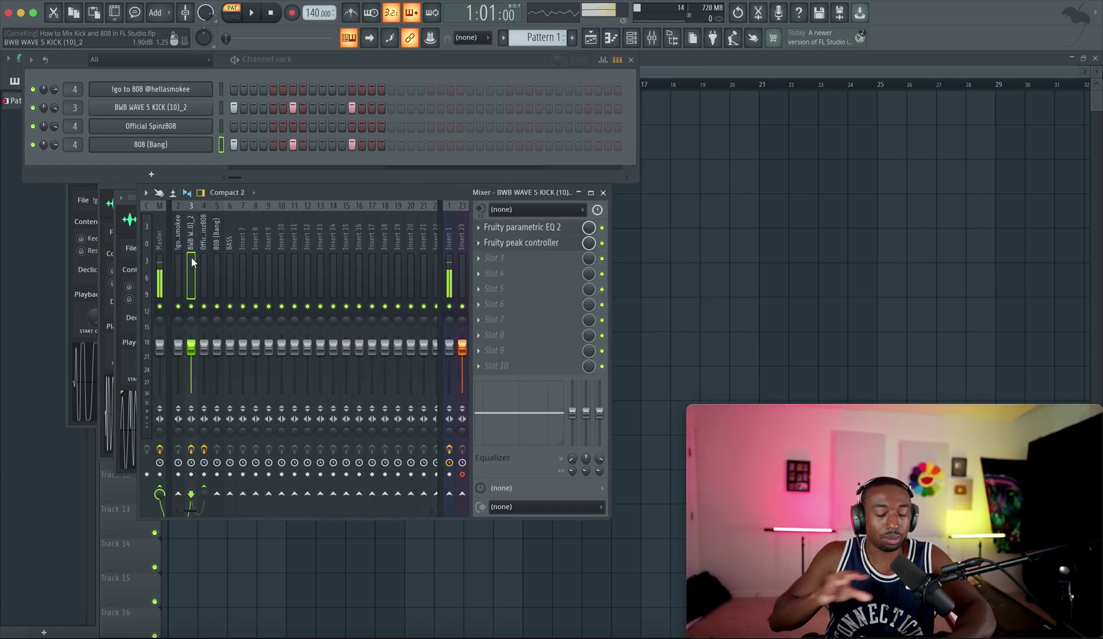
pyautogui.click(221, 106)
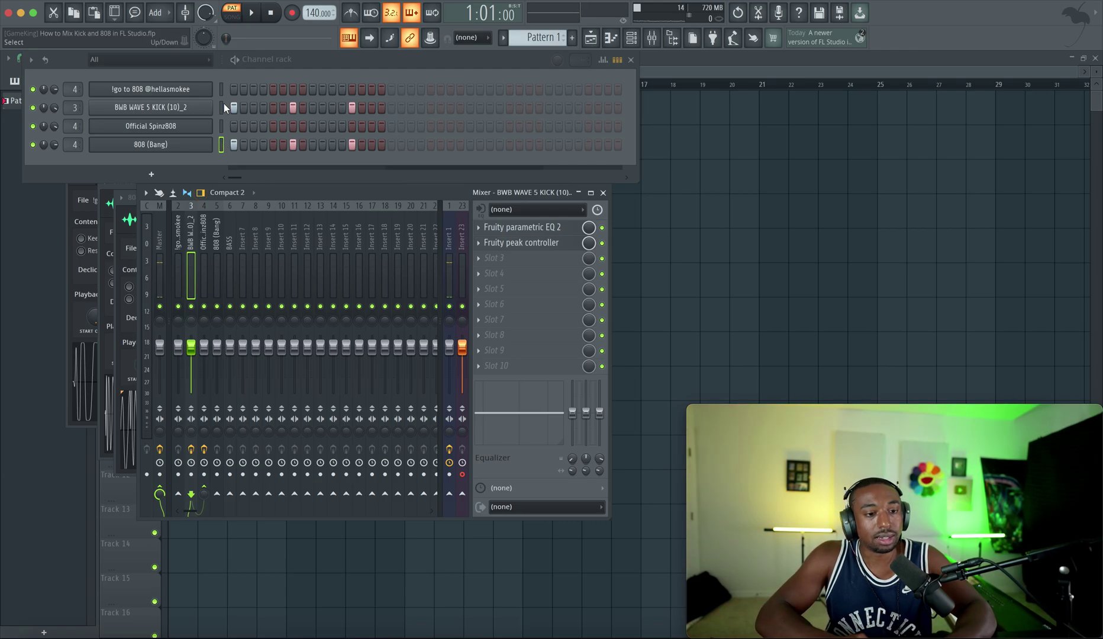
pyautogui.click(192, 275)
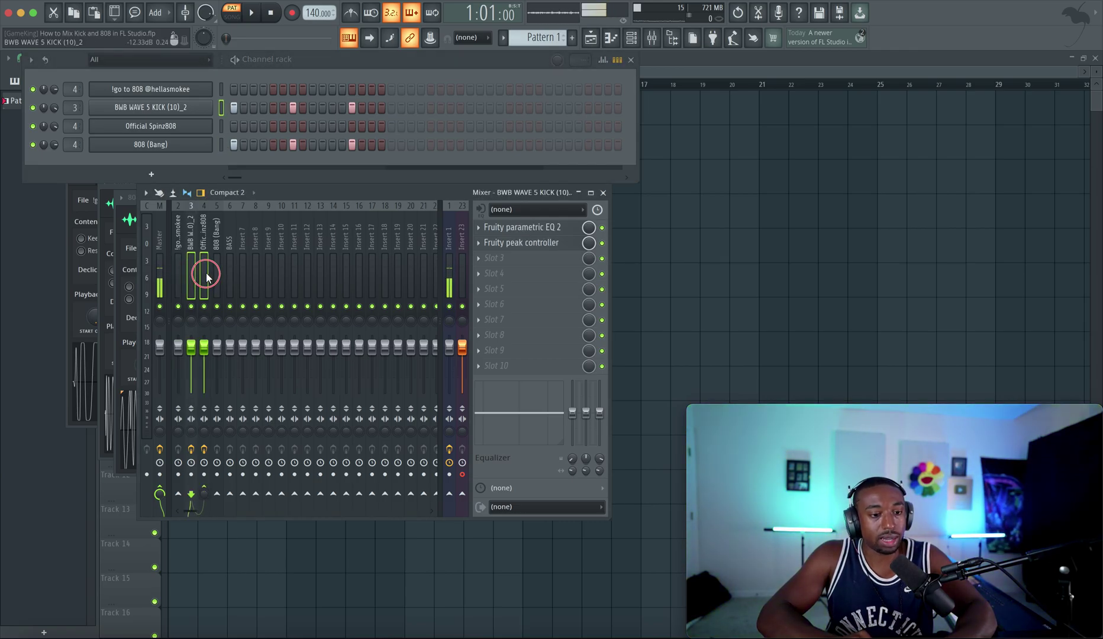
pyautogui.click(207, 265)
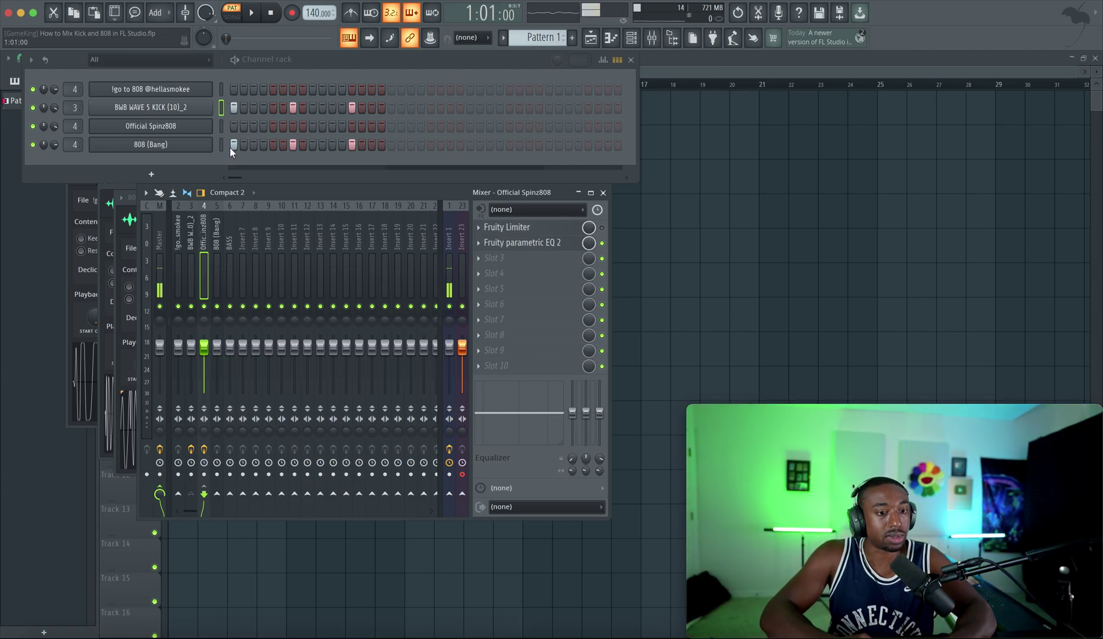
# Clear the 808 row's lit steps, add a note at step 15 of the first channel and audition it
pyautogui.moveTo(229, 147); pyautogui.dragTo(386, 148)
pyautogui.click(233, 91)
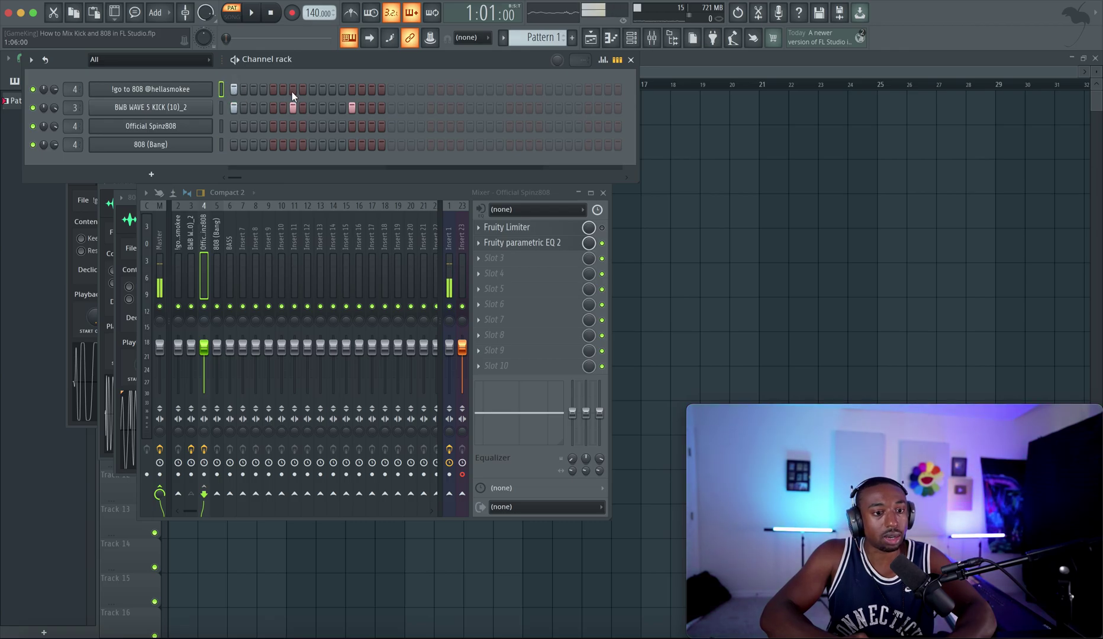
pyautogui.click(352, 89)
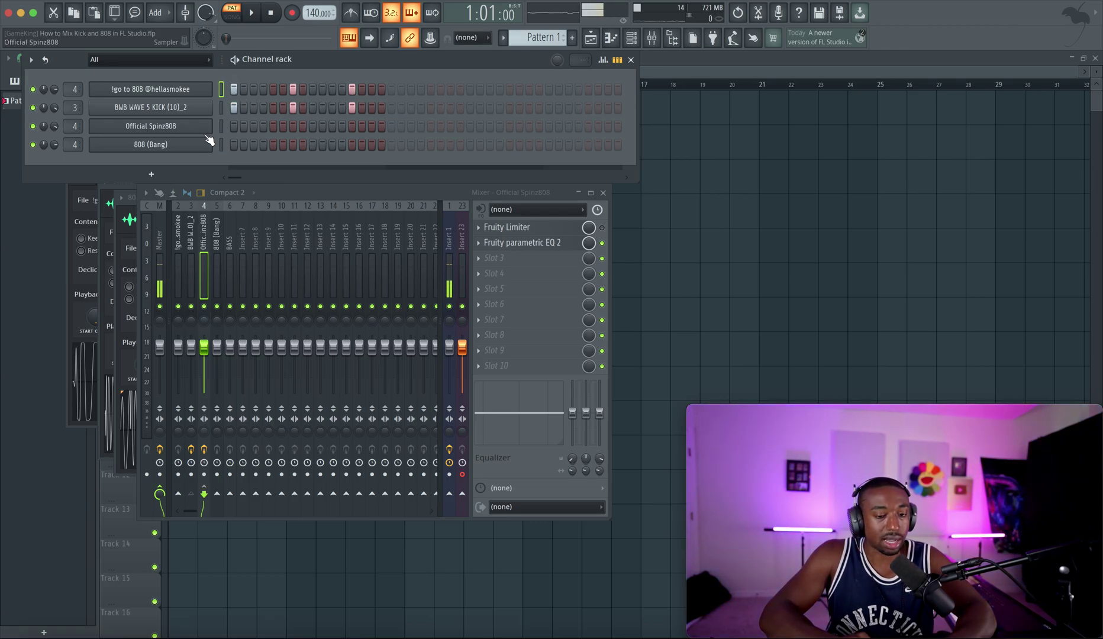
pyautogui.press('space')
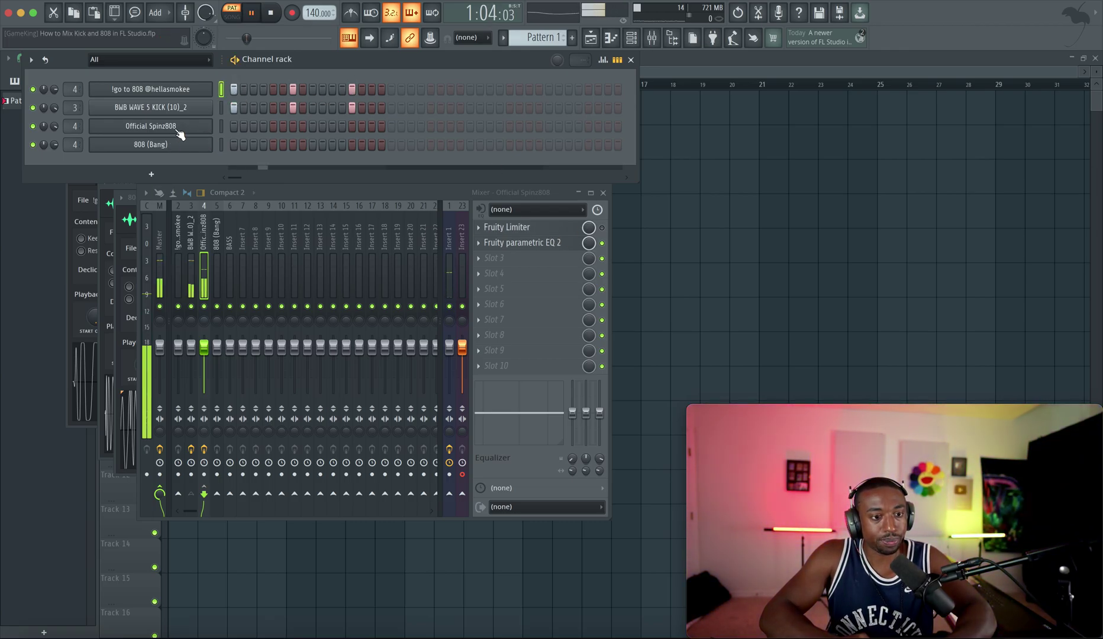
pyautogui.press('space')
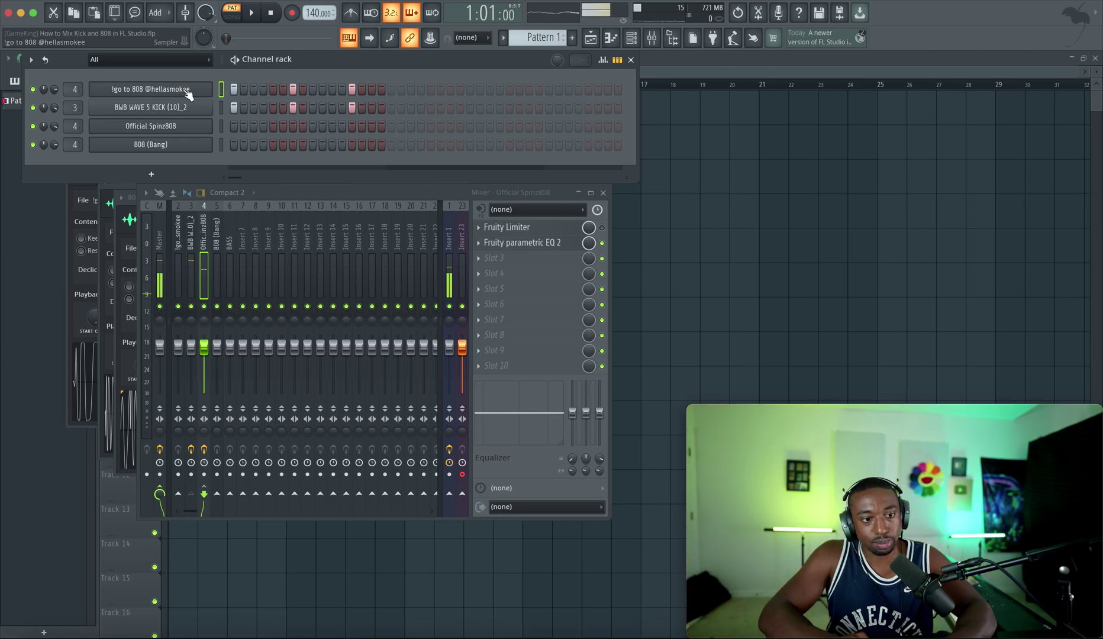
pyautogui.click(188, 94)
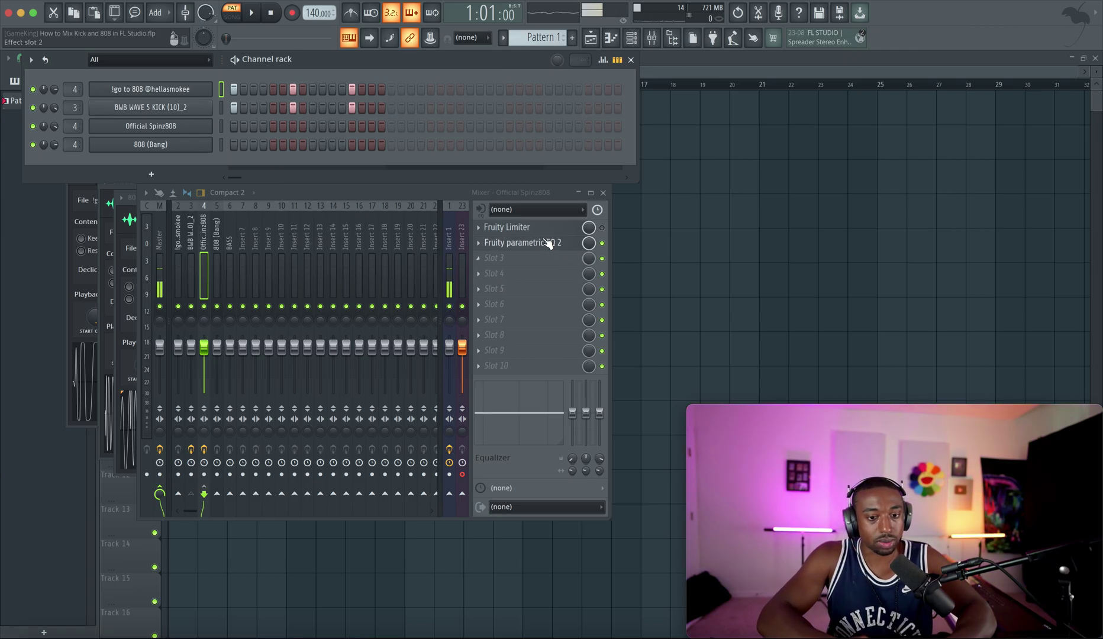
# Switch to the Official Spinz808 mixer insert and bring up its Fruity parametric EQ 2
pyautogui.click(191, 244)
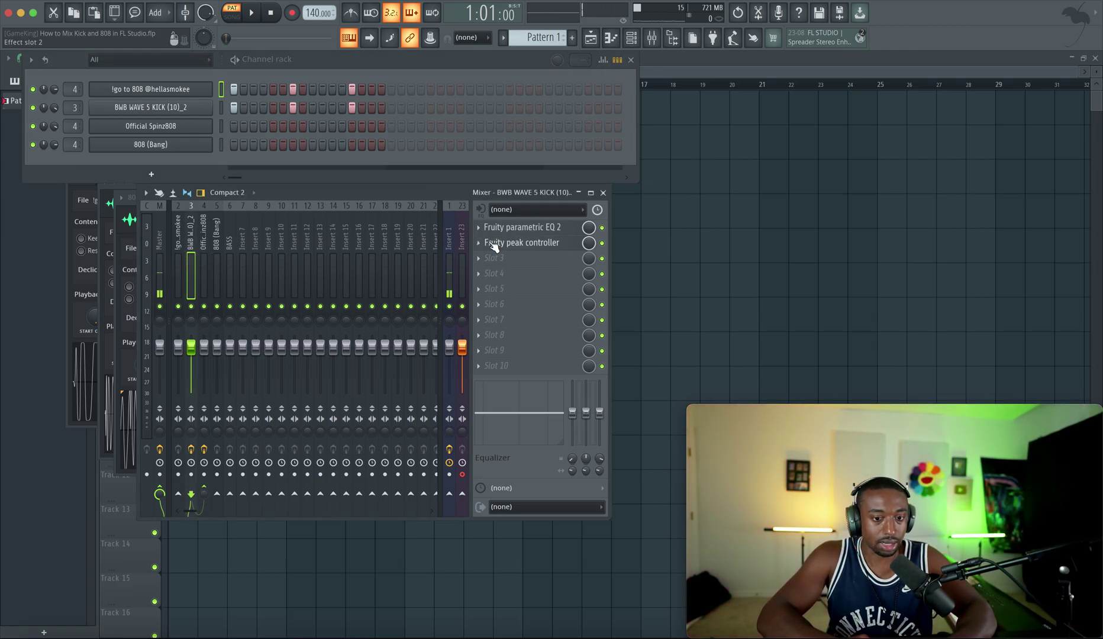
pyautogui.click(206, 246)
pyautogui.click(527, 243)
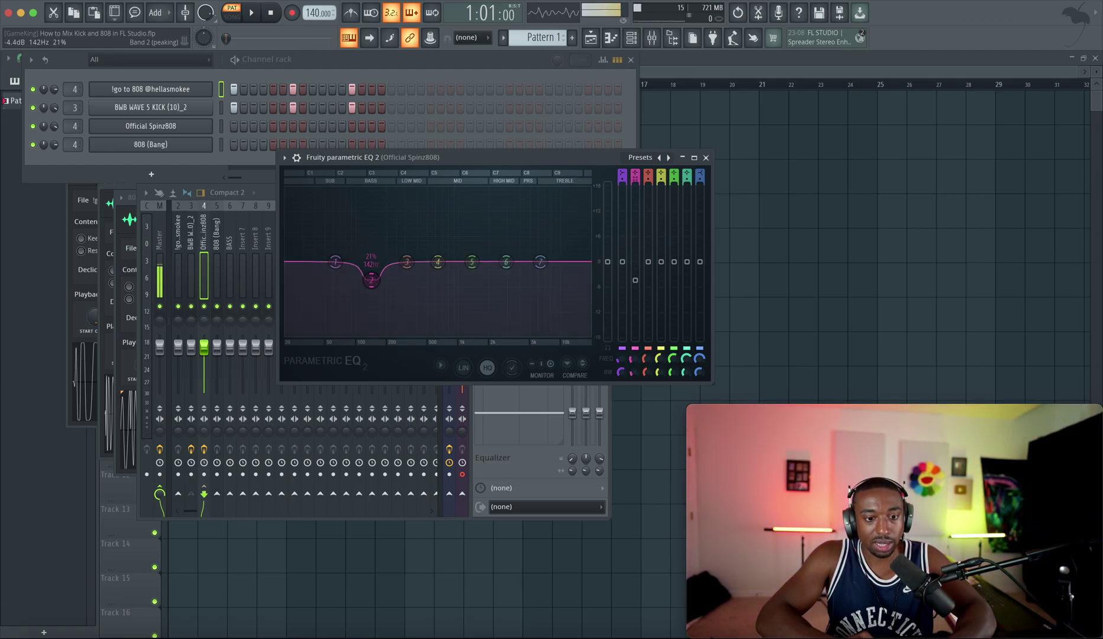
# Flatten band 2's low-frequency dip on the 808 EQ back to 0 dB and audition the beat
pyautogui.moveTo(634, 278); pyautogui.dragTo(639, 284)
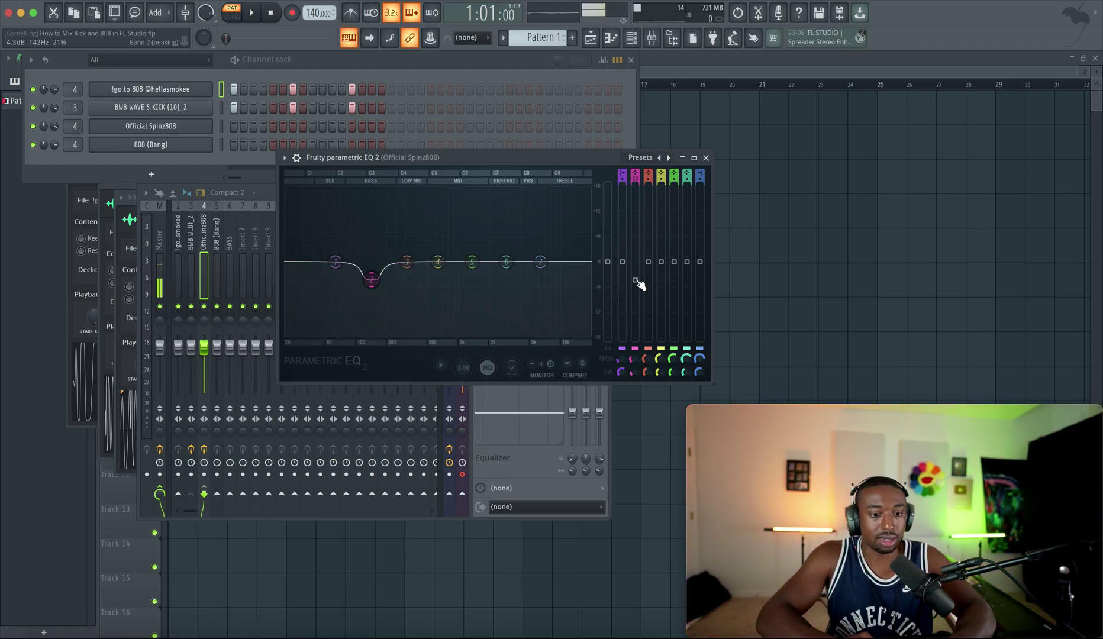
pyautogui.click(187, 243)
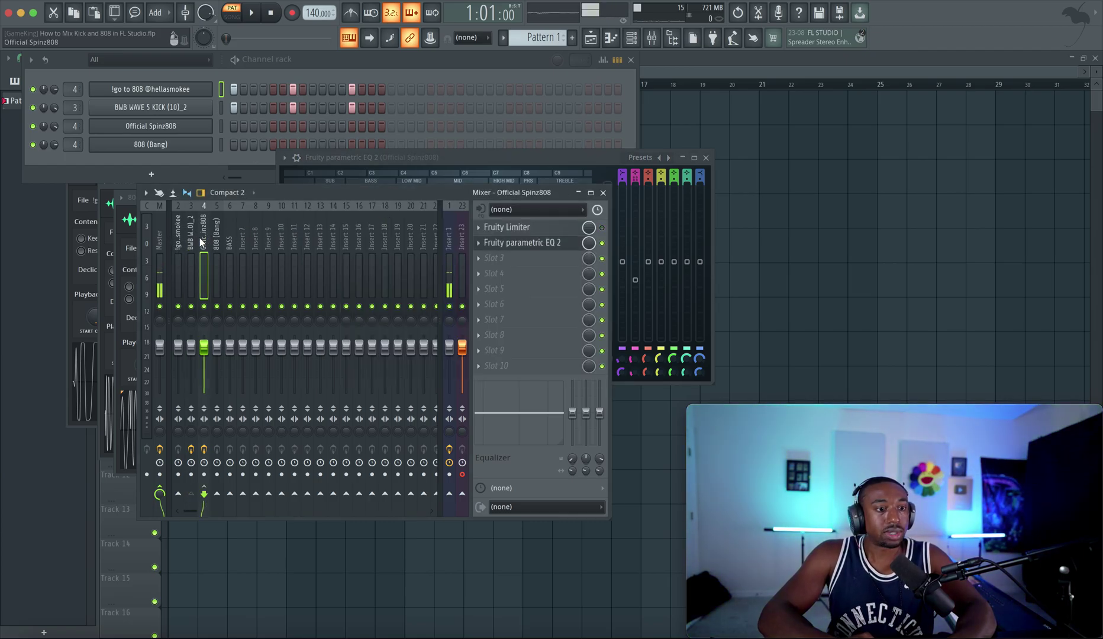
pyautogui.click(552, 243)
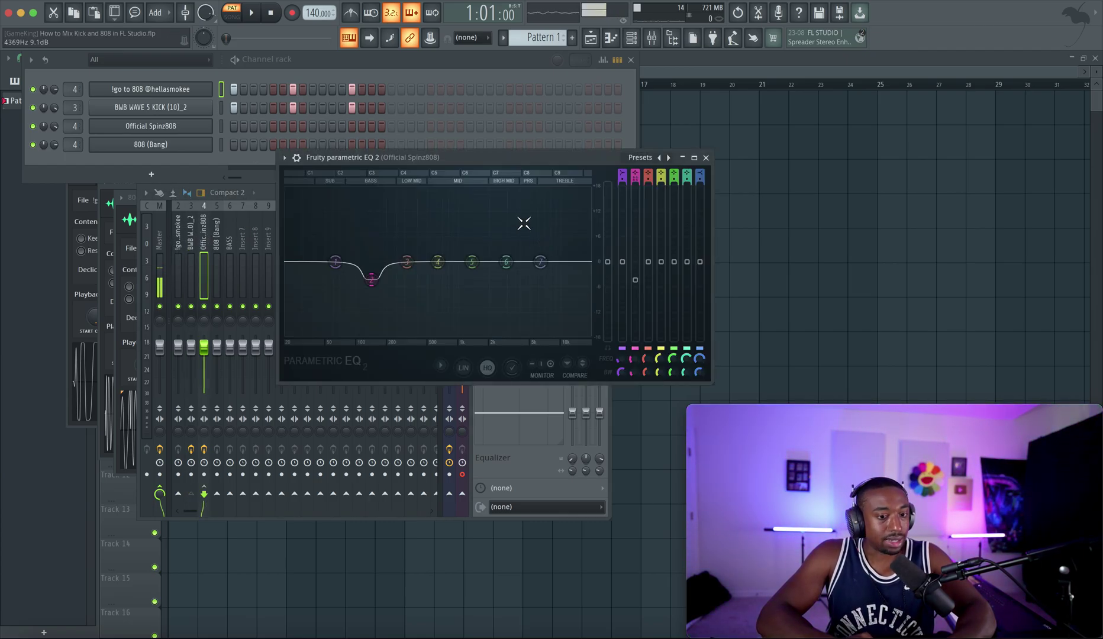
pyautogui.moveTo(370, 278); pyautogui.dragTo(371, 263)
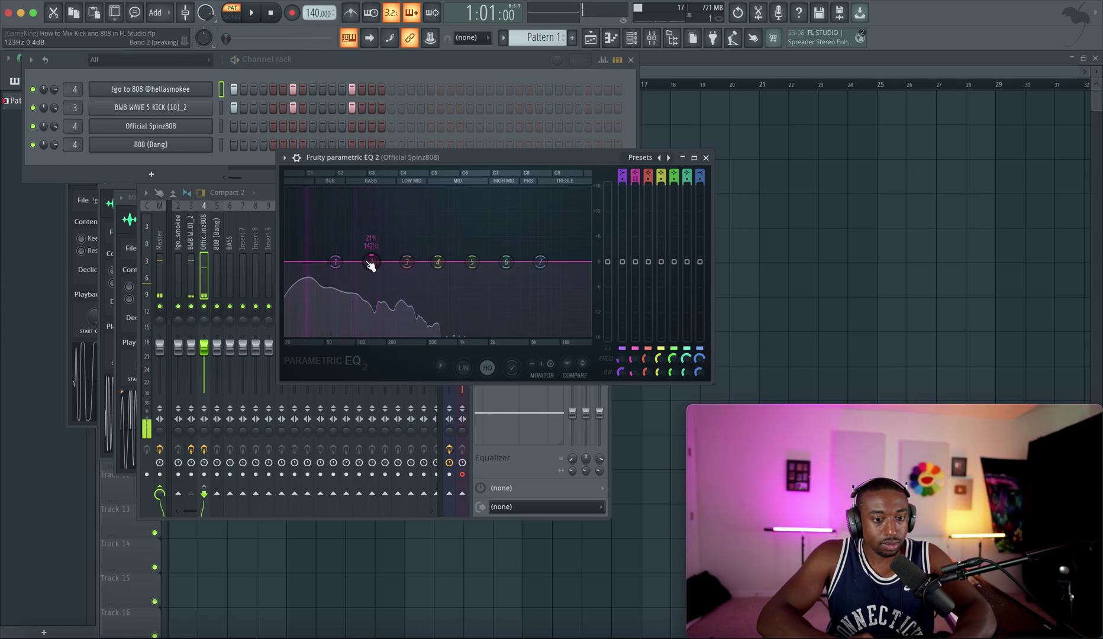
pyautogui.press('space')
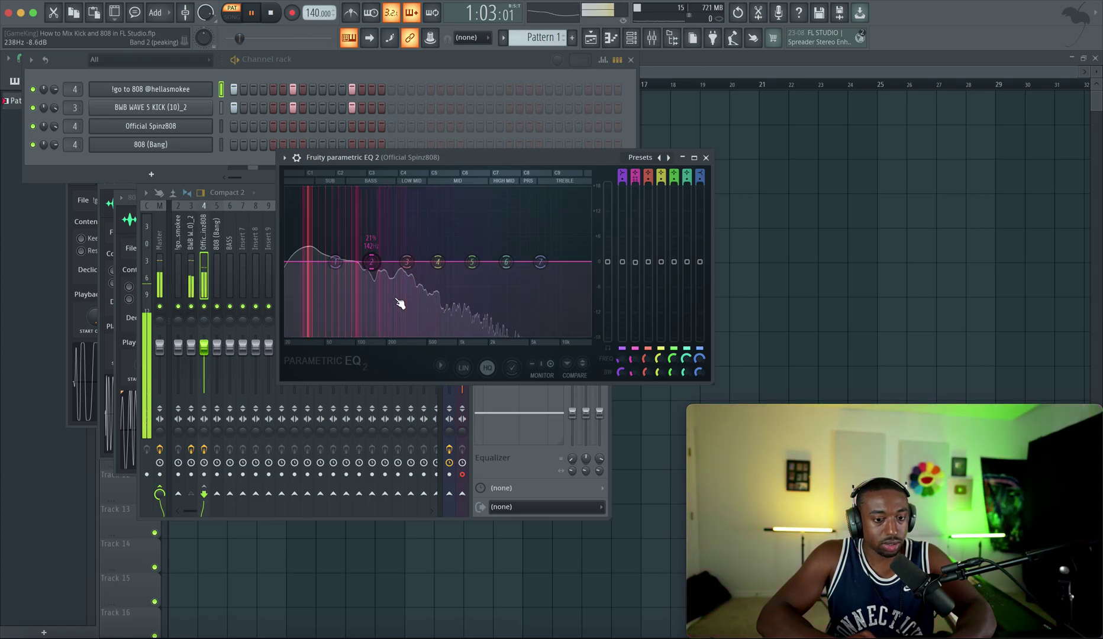
pyautogui.press('space')
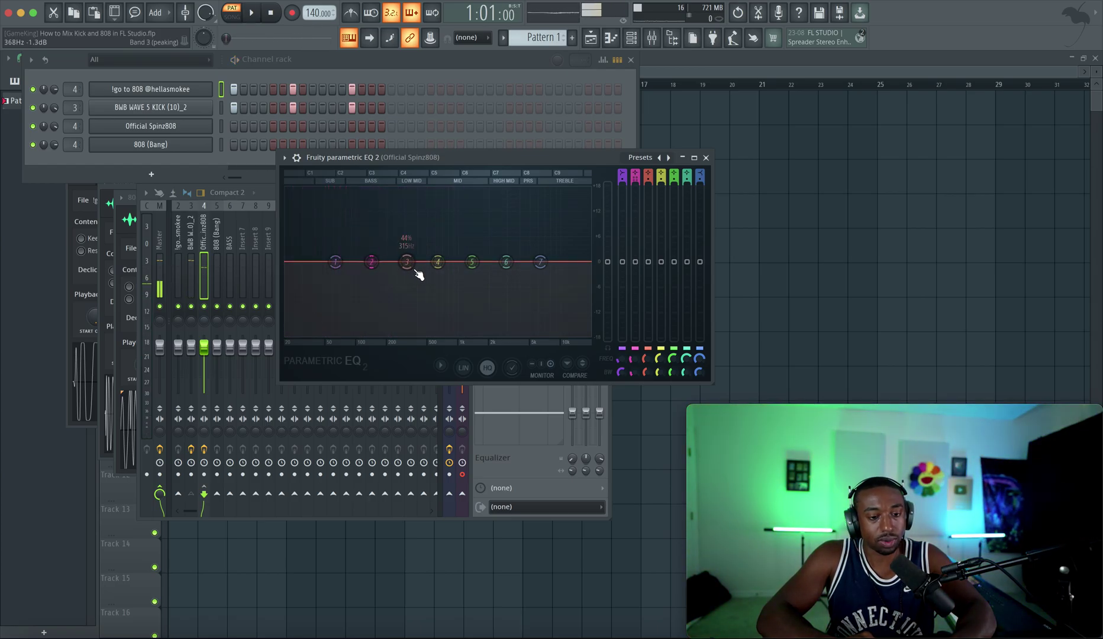
pyautogui.press('space')
pyautogui.press('space')
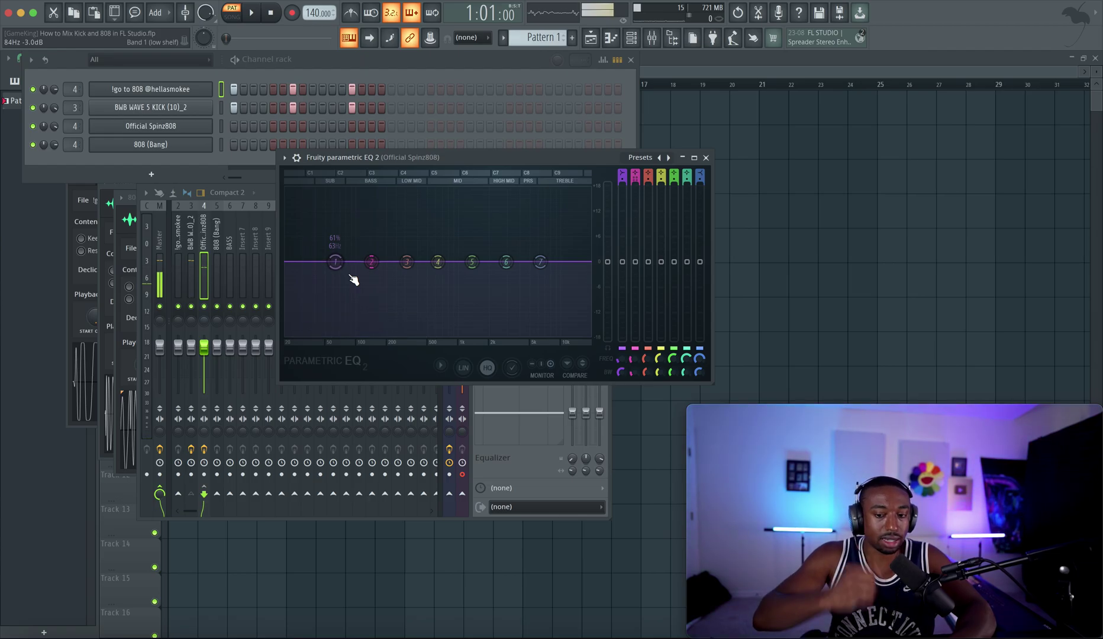
pyautogui.press('space')
pyautogui.press('space')
pyautogui.press('space')
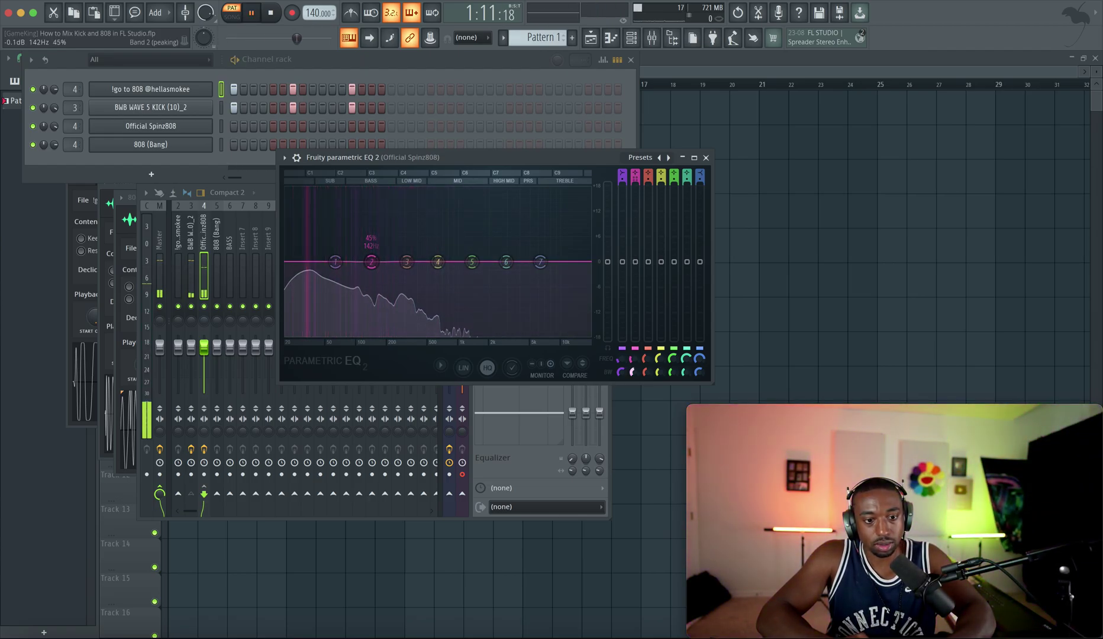
pyautogui.scroll(2, 635, 370)
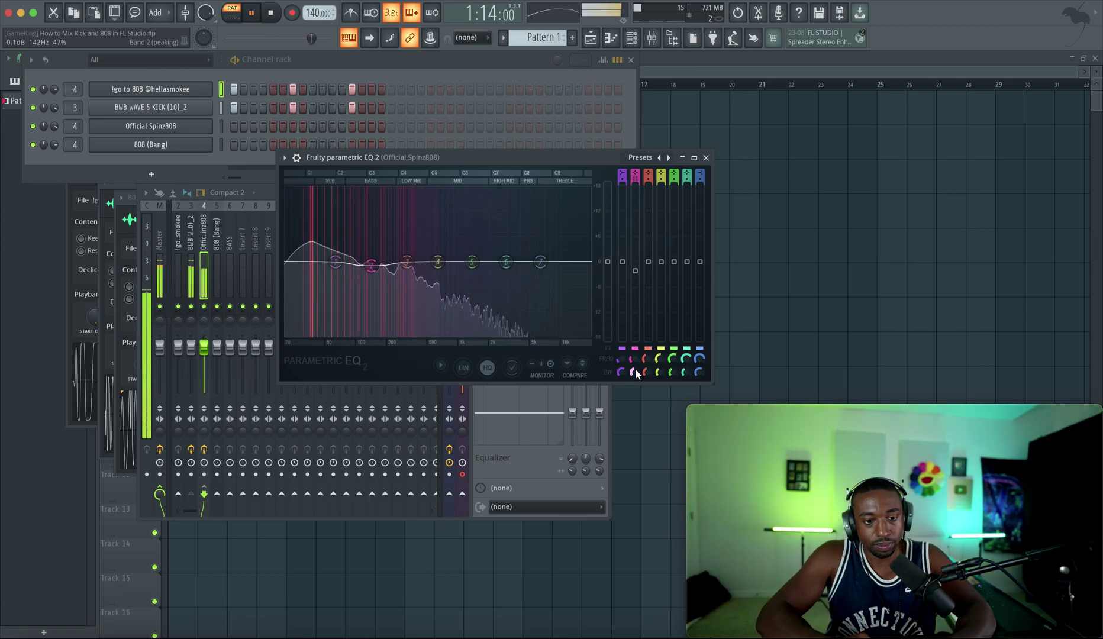
# Try a band 2 cut again, undo it to leave the EQ flat, and close the EQ window
pyautogui.moveTo(635, 261); pyautogui.dragTo(635, 274)
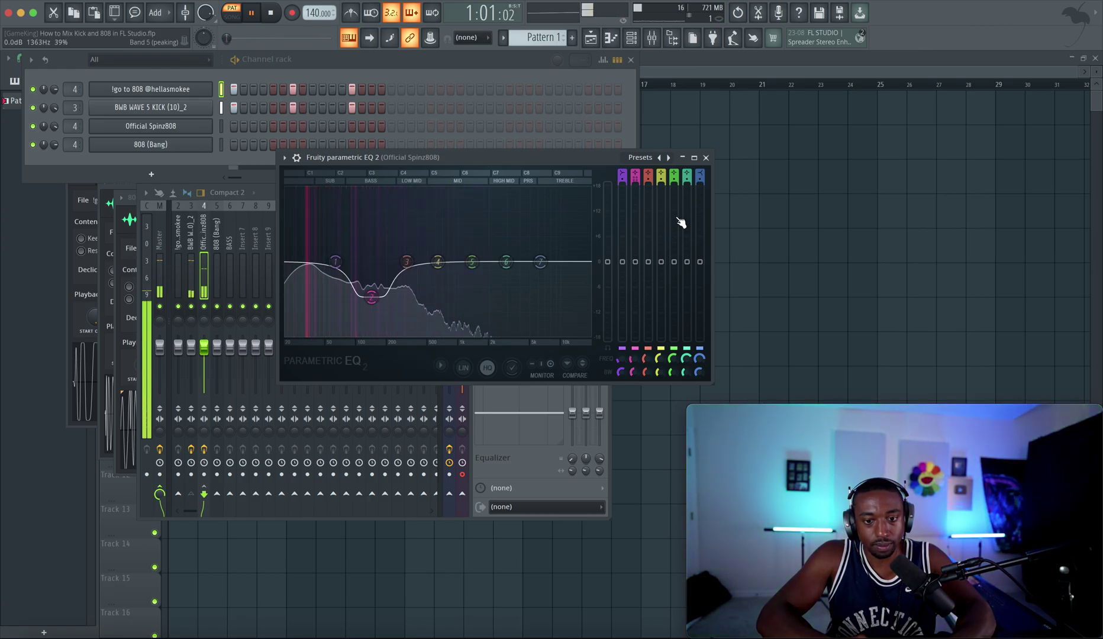
pyautogui.hotkey('ctrl', 'z')
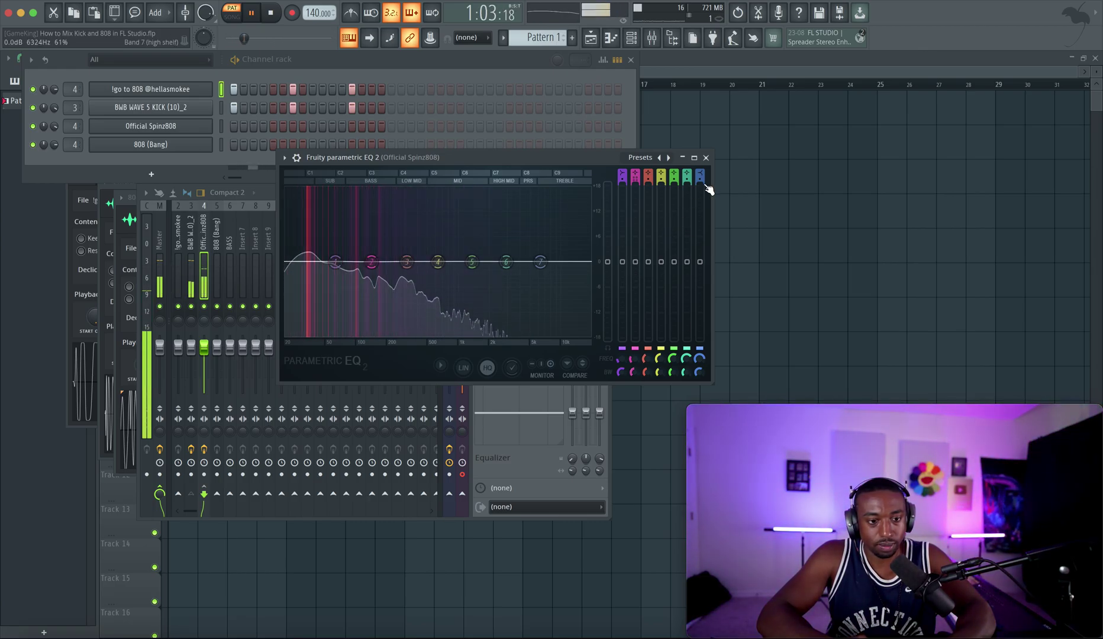
pyautogui.press('space')
pyautogui.click(705, 157)
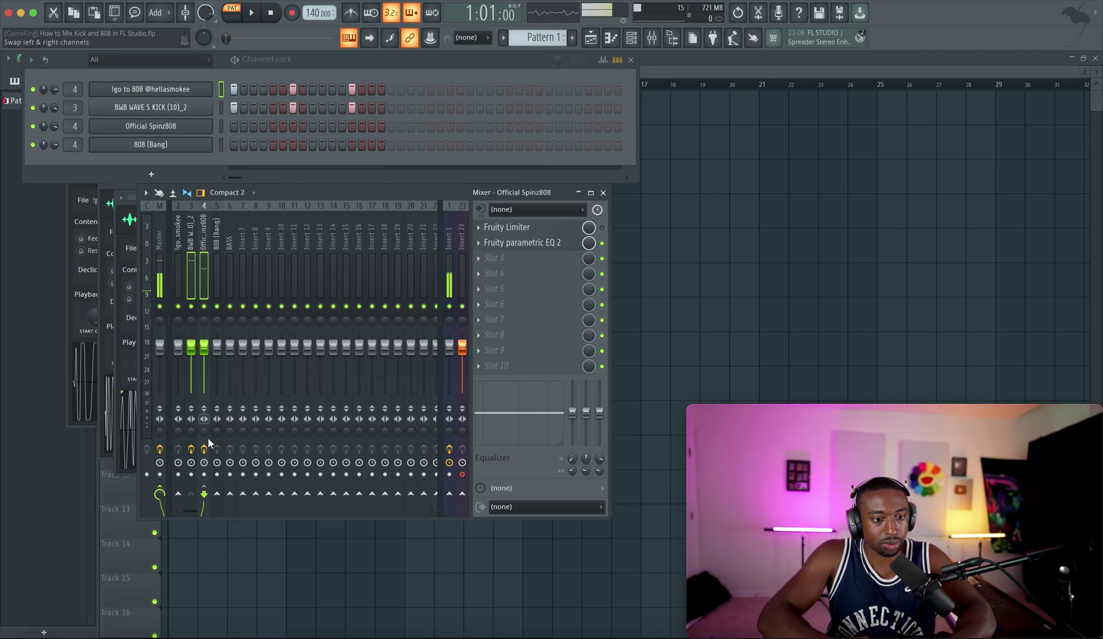
pyautogui.press('space')
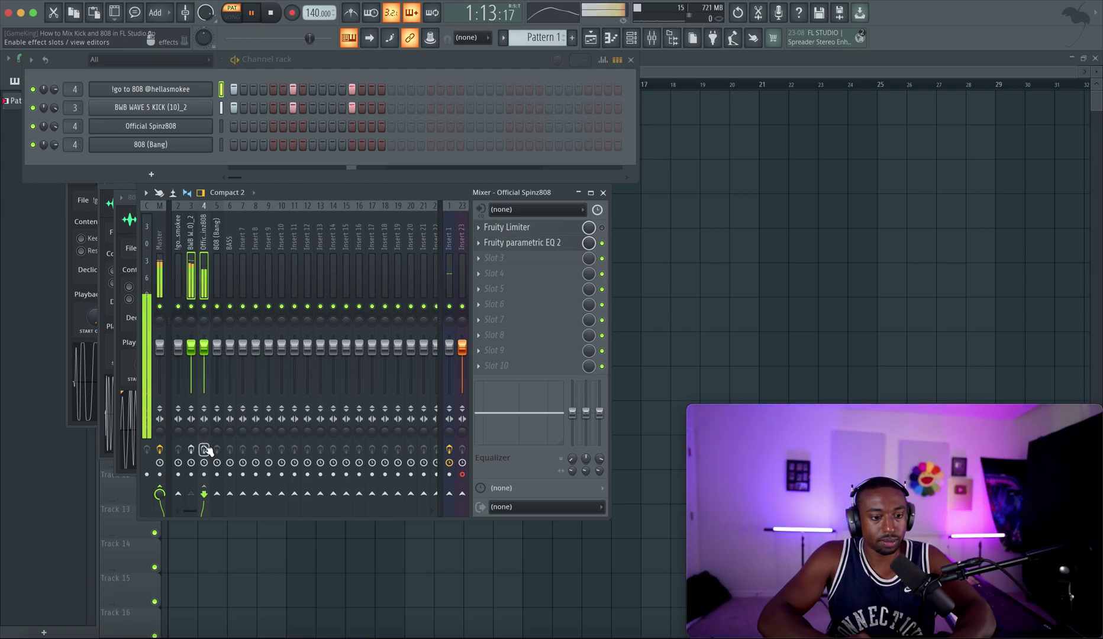
pyautogui.click(204, 450)
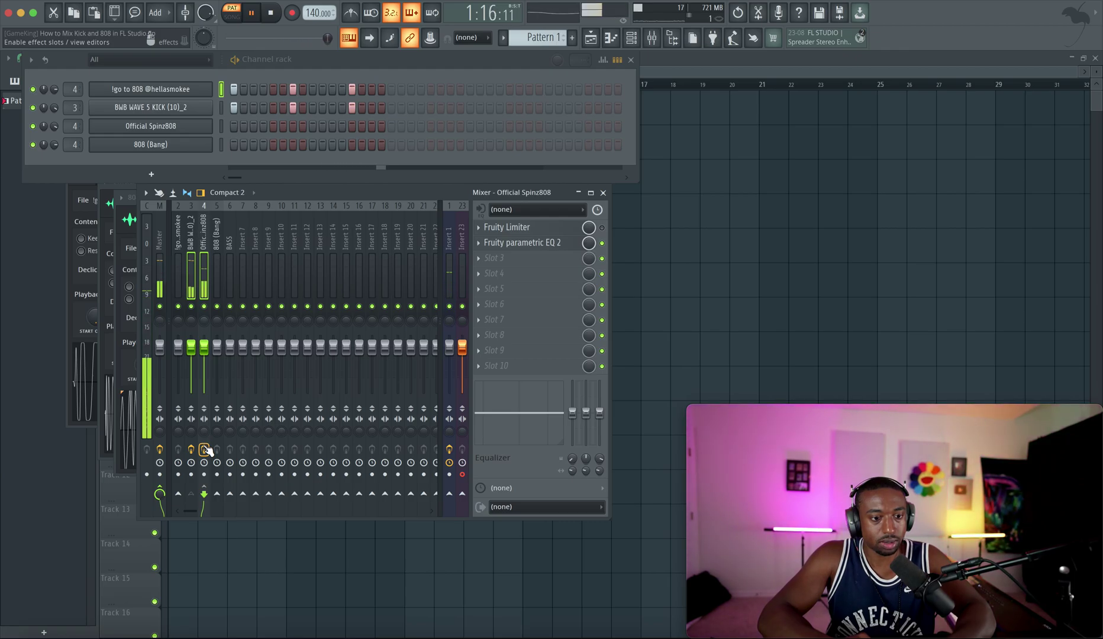
pyautogui.press('space')
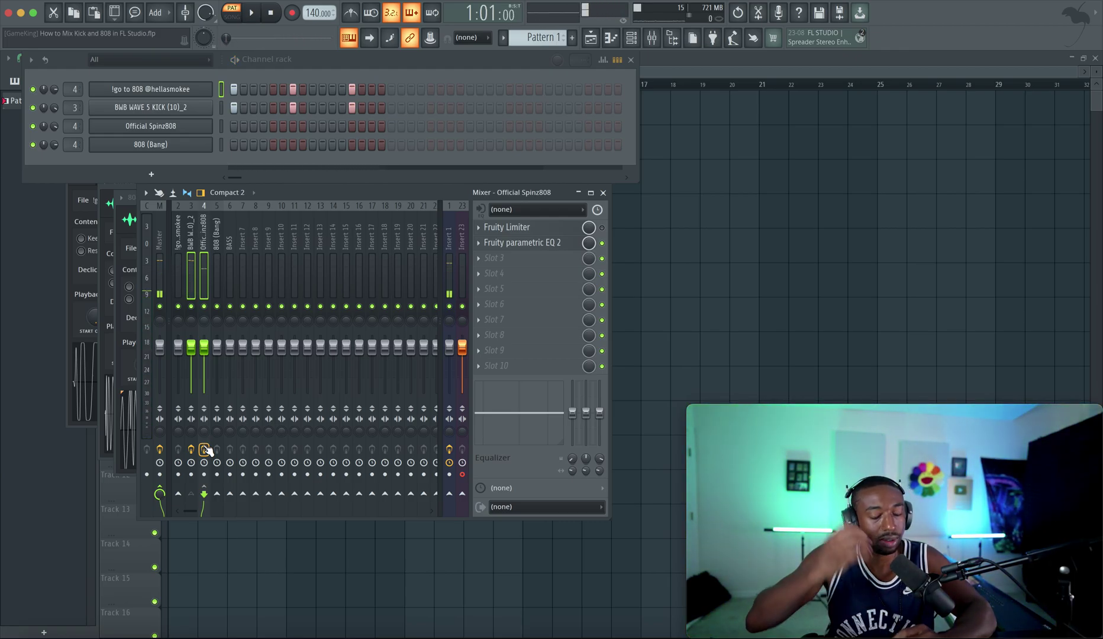
# Route the kick and the 808 mixer tracks to the BASS insert only
pyautogui.click(195, 266)
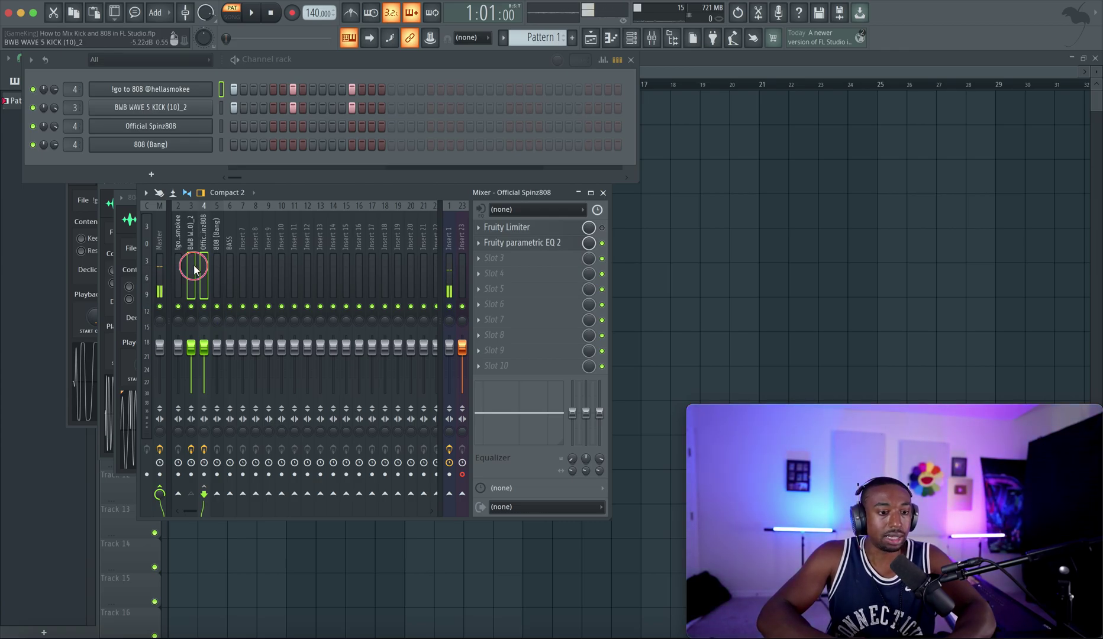
pyautogui.rightClick(231, 495)
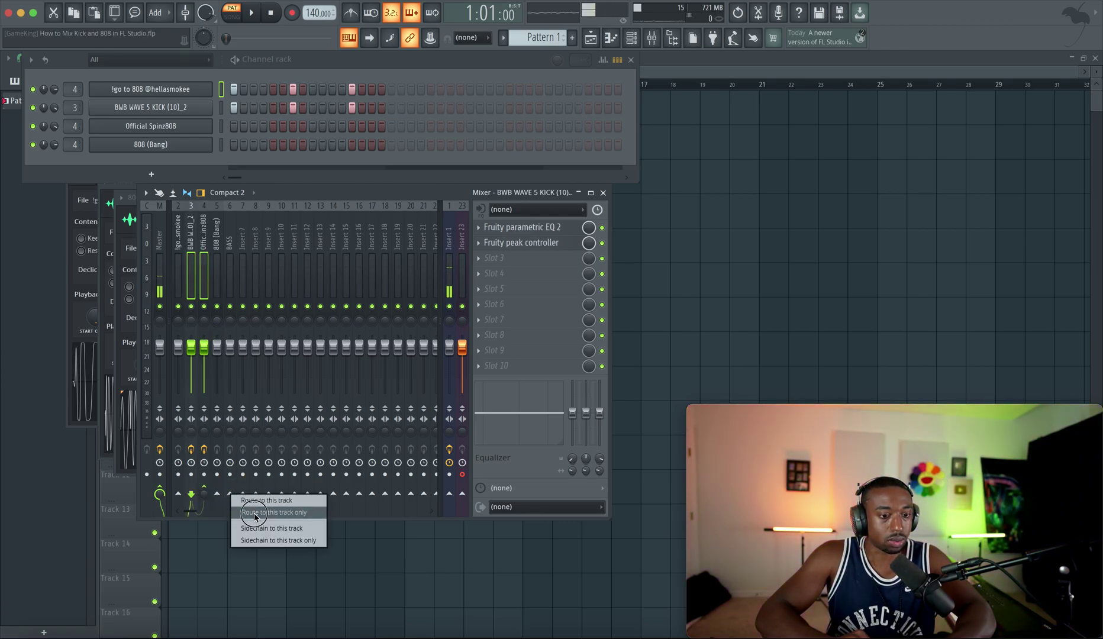
pyautogui.click(252, 501)
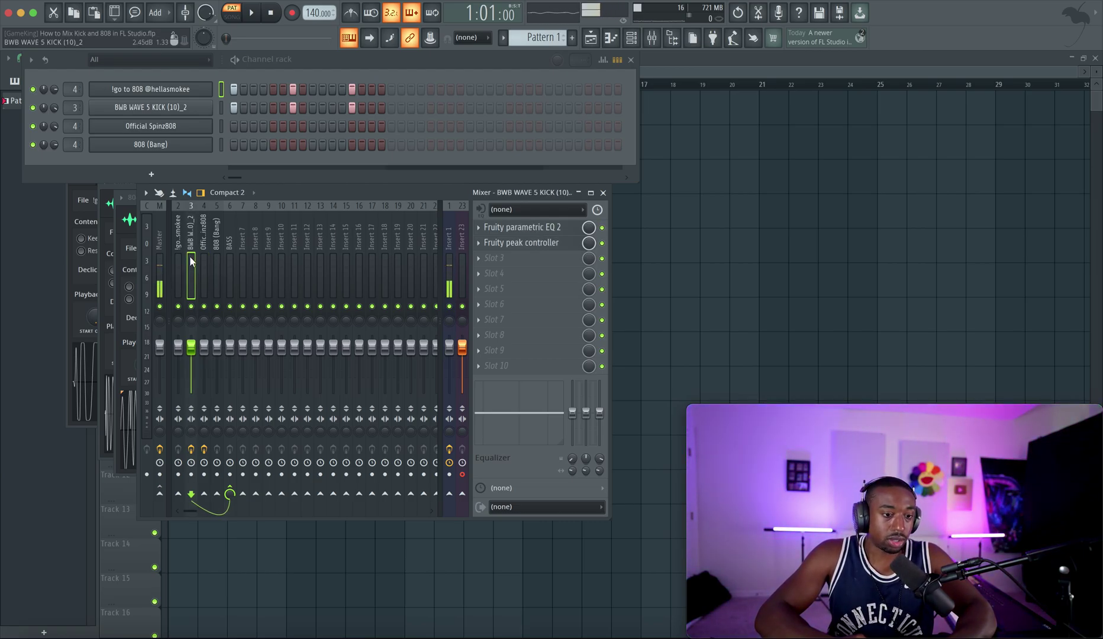
pyautogui.rightClick(204, 493)
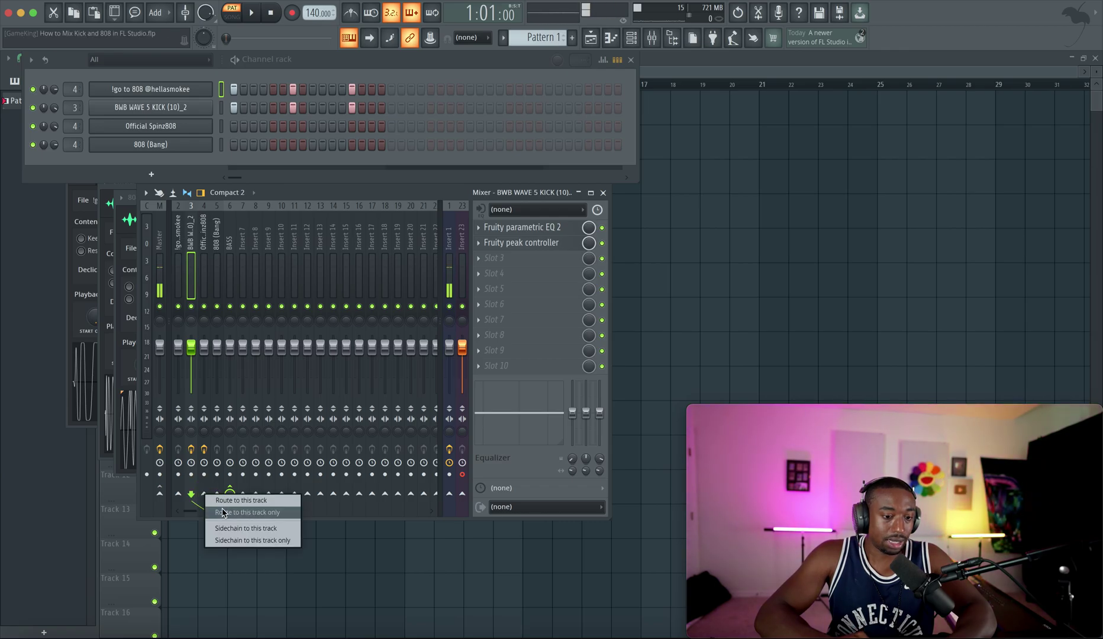
pyautogui.click(228, 529)
# Set the 808's Fruity Limiter sidechain input to 1 (the kick), then move to the BASS insert
pyautogui.click(198, 270)
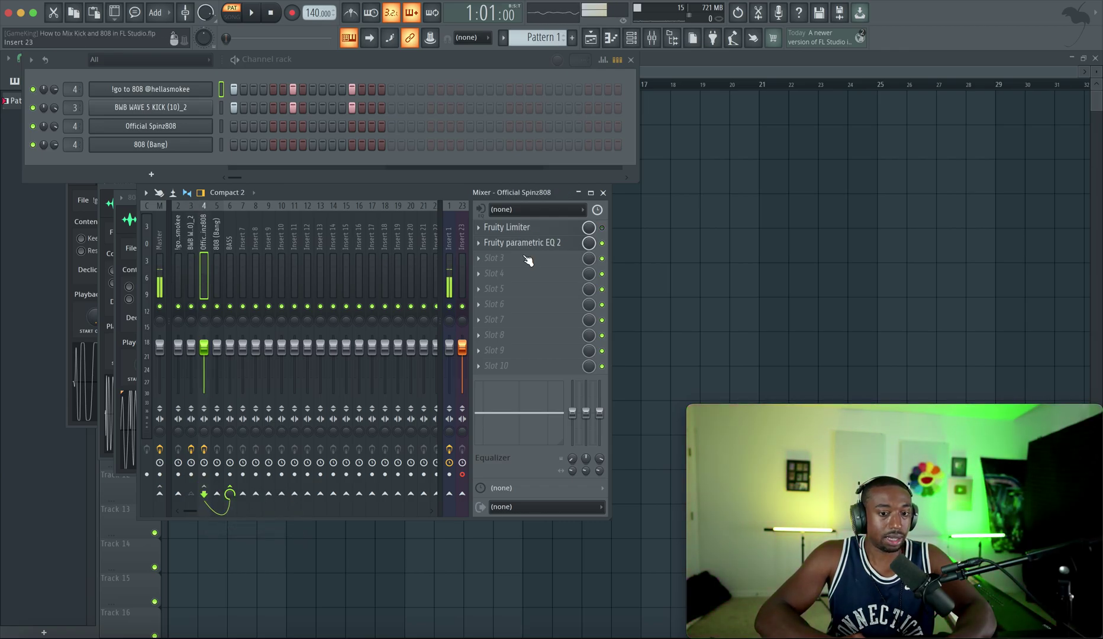
pyautogui.click(524, 231)
pyautogui.click(419, 380)
pyautogui.click(440, 407)
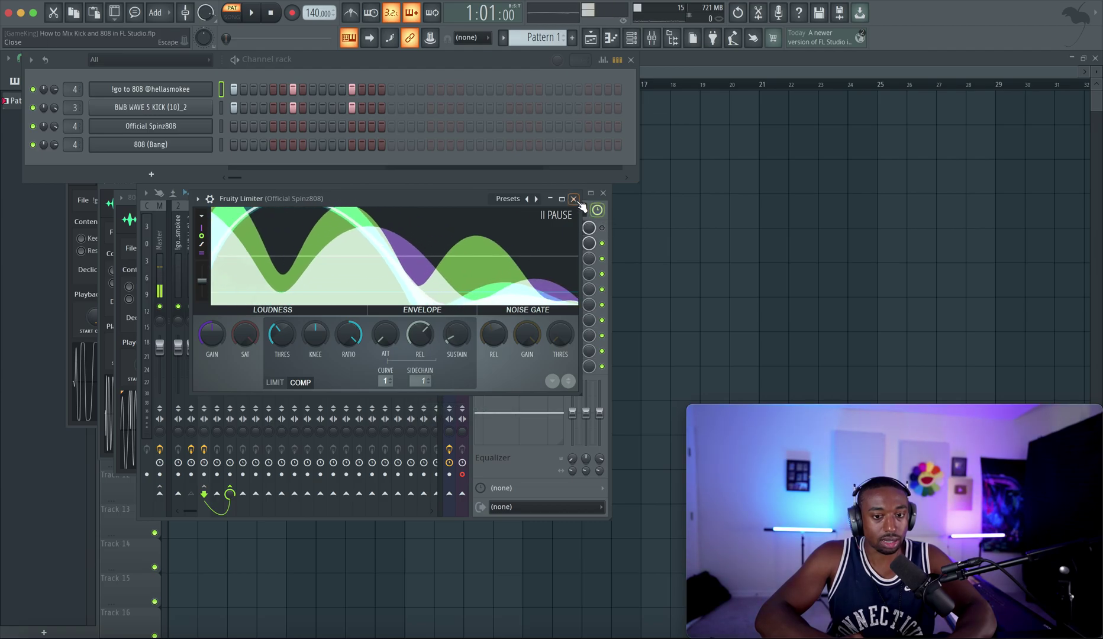
pyautogui.click(420, 380)
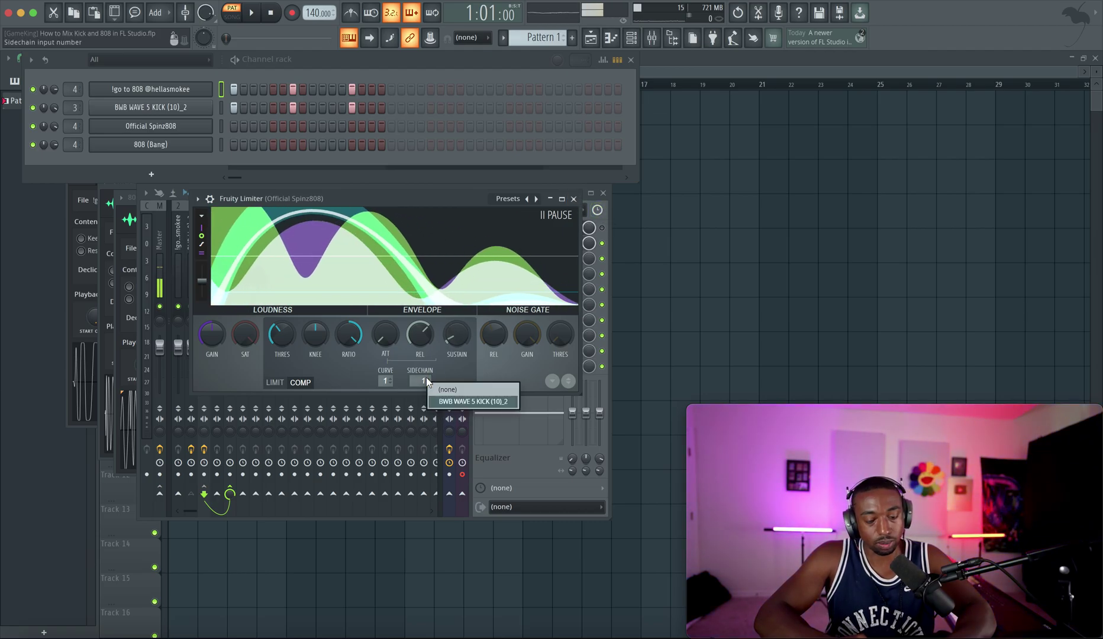
pyautogui.click(452, 403)
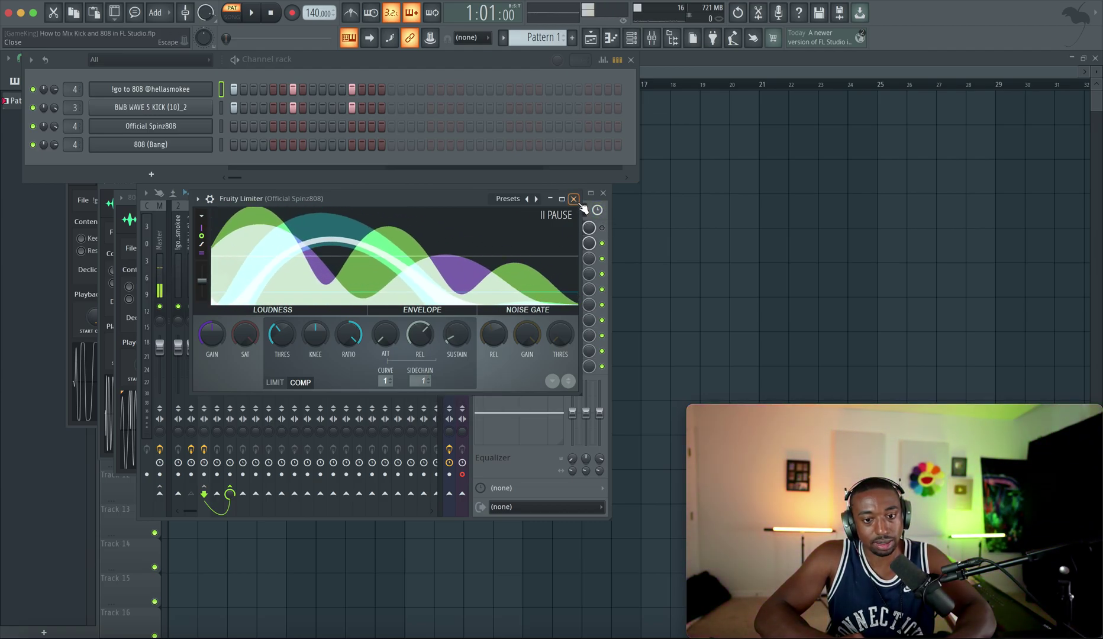
pyautogui.click(573, 199)
pyautogui.click(217, 252)
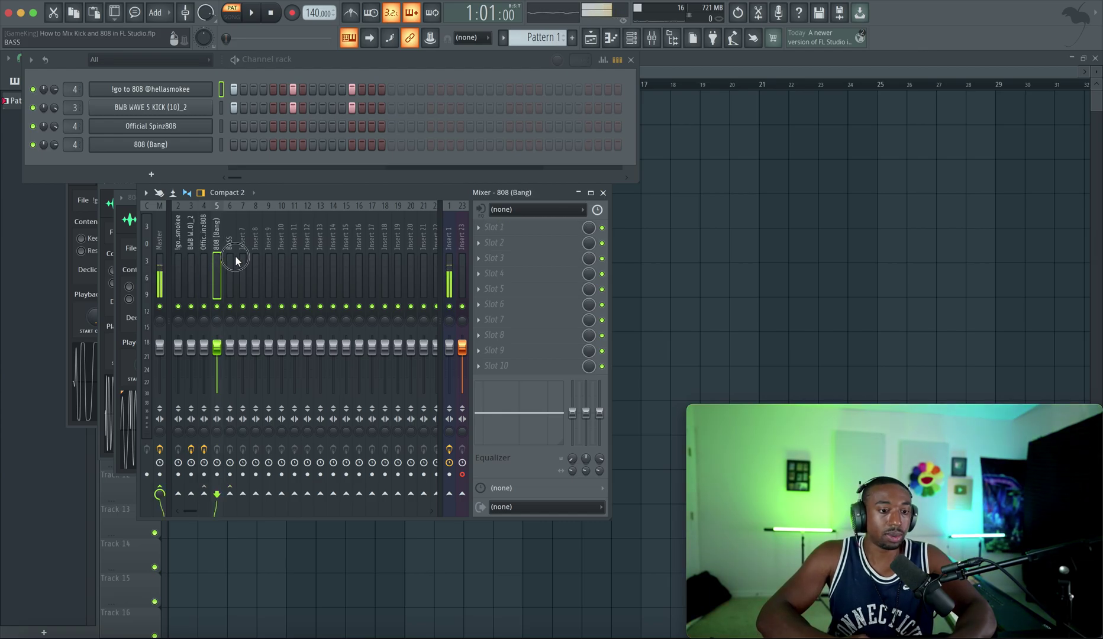
# Load Fruity Soft Clipper on BASS with threshold near -52 dB and move it to slot 2
pyautogui.click(501, 229)
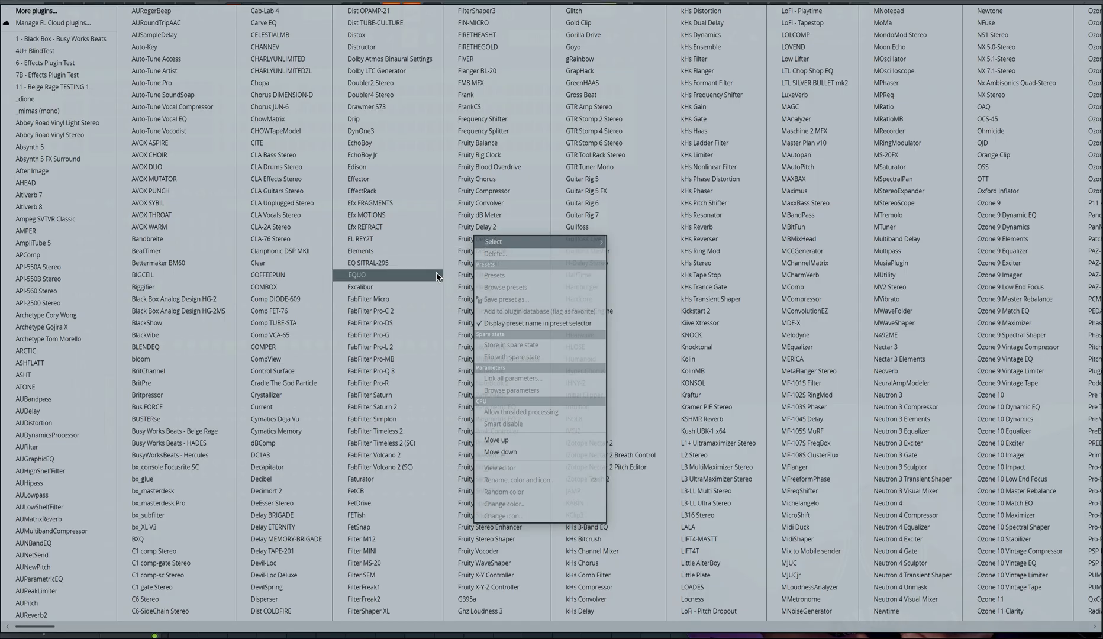
pyautogui.scroll(-3, 405, 378)
pyautogui.click(410, 491)
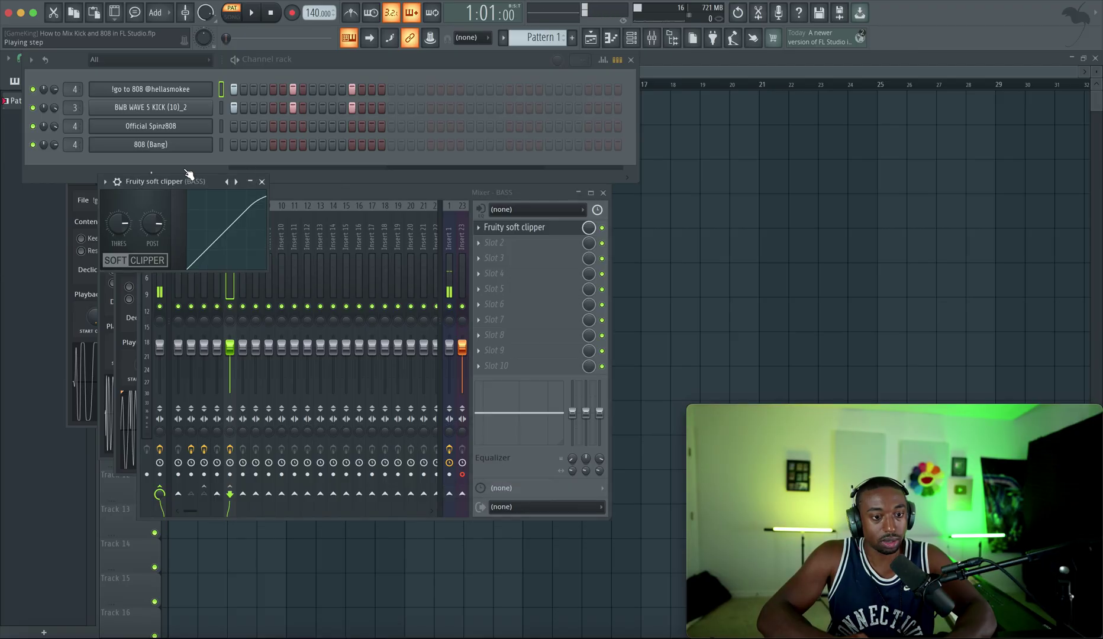
pyautogui.moveTo(119, 222); pyautogui.dragTo(122, 223)
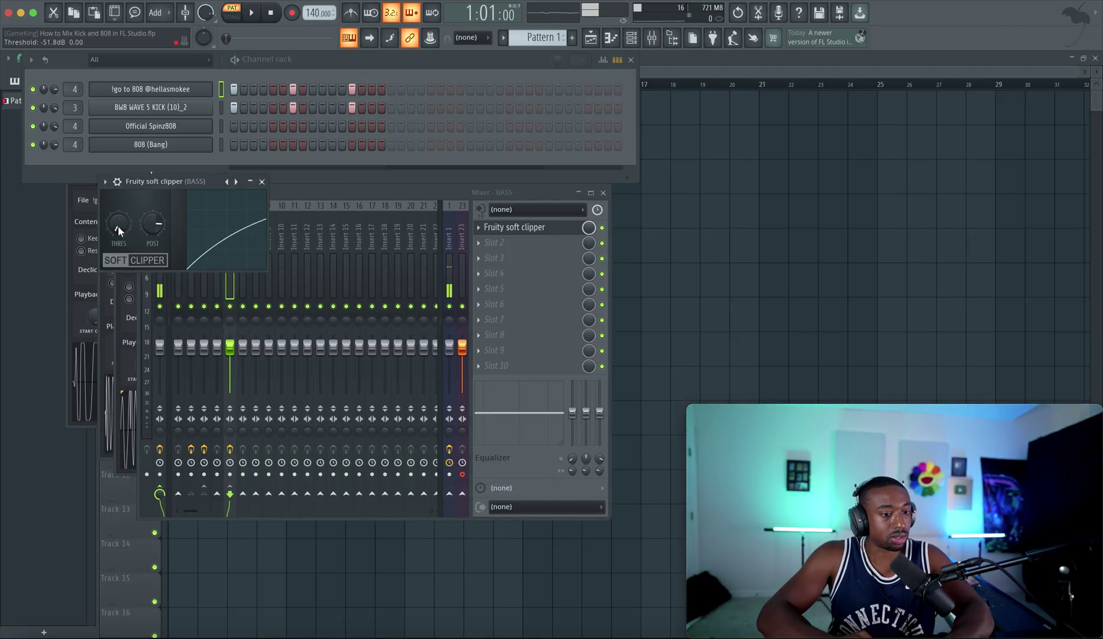
pyautogui.press('space')
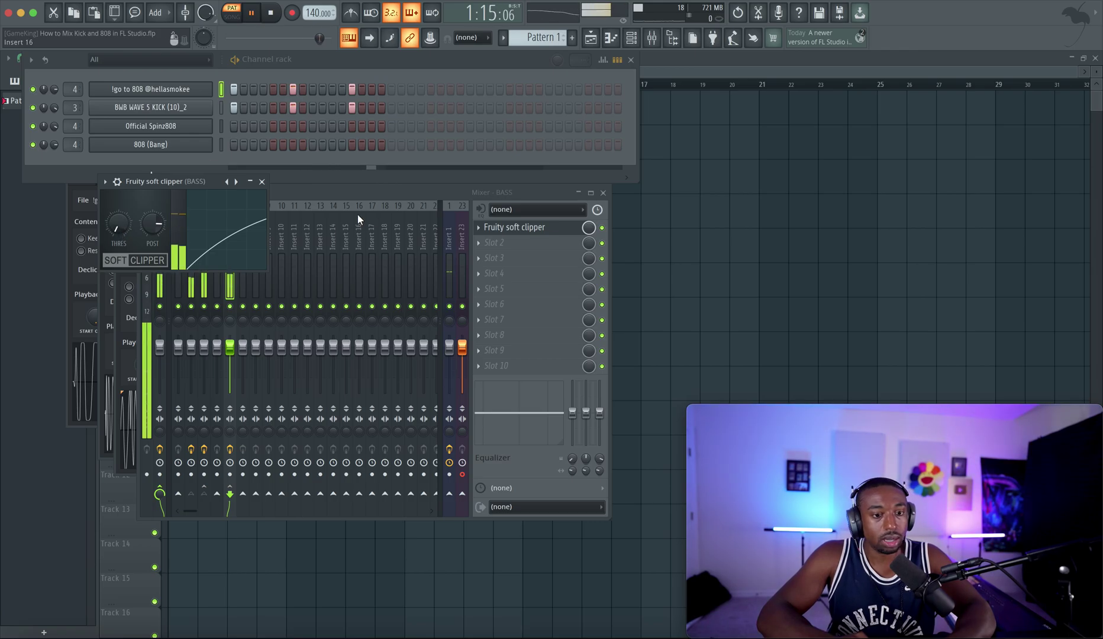
pyautogui.press('space')
pyautogui.moveTo(514, 227); pyautogui.dragTo(510, 244)
pyautogui.click(503, 228)
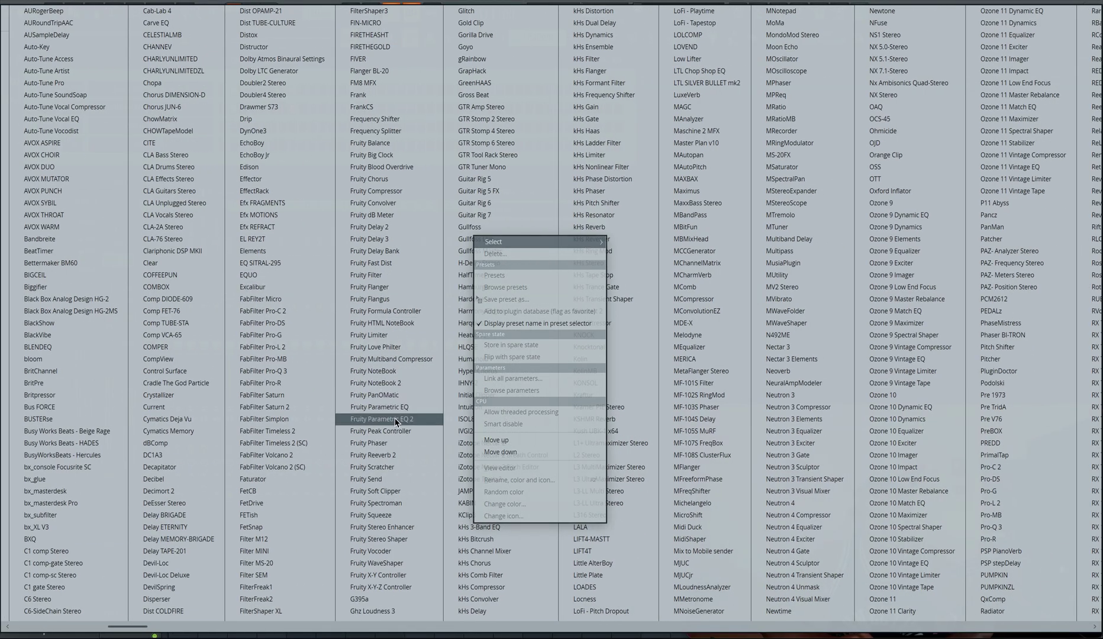
# Load Fruity parametric EQ 2 into BASS slot 1 and raise its main level to about 3.4 dB
pyautogui.click(395, 418)
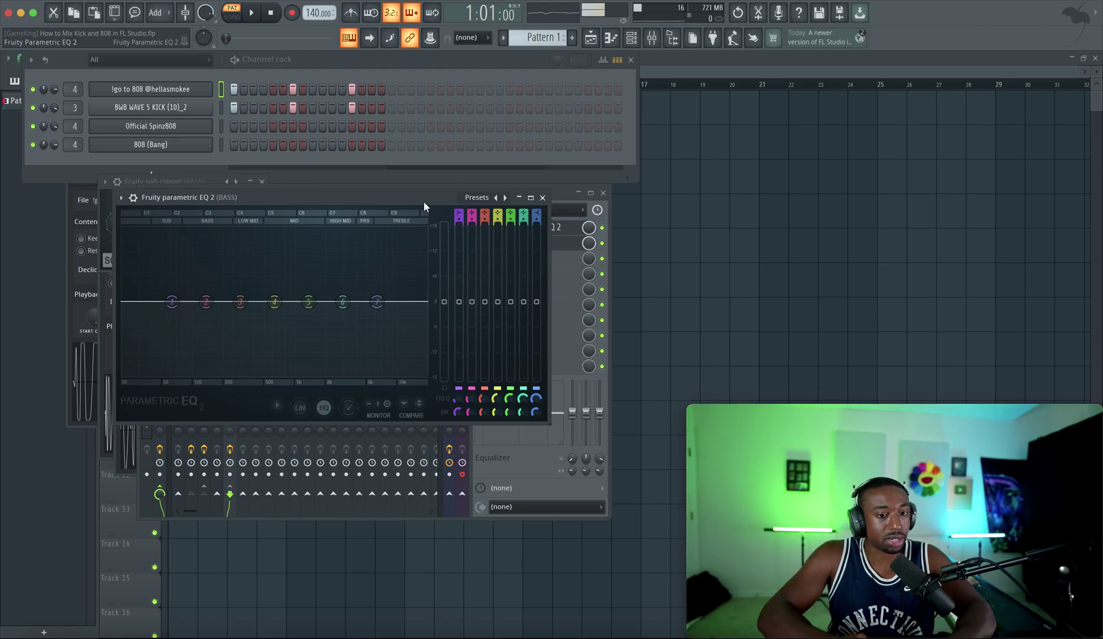
pyautogui.moveTo(423, 200); pyautogui.dragTo(406, 195)
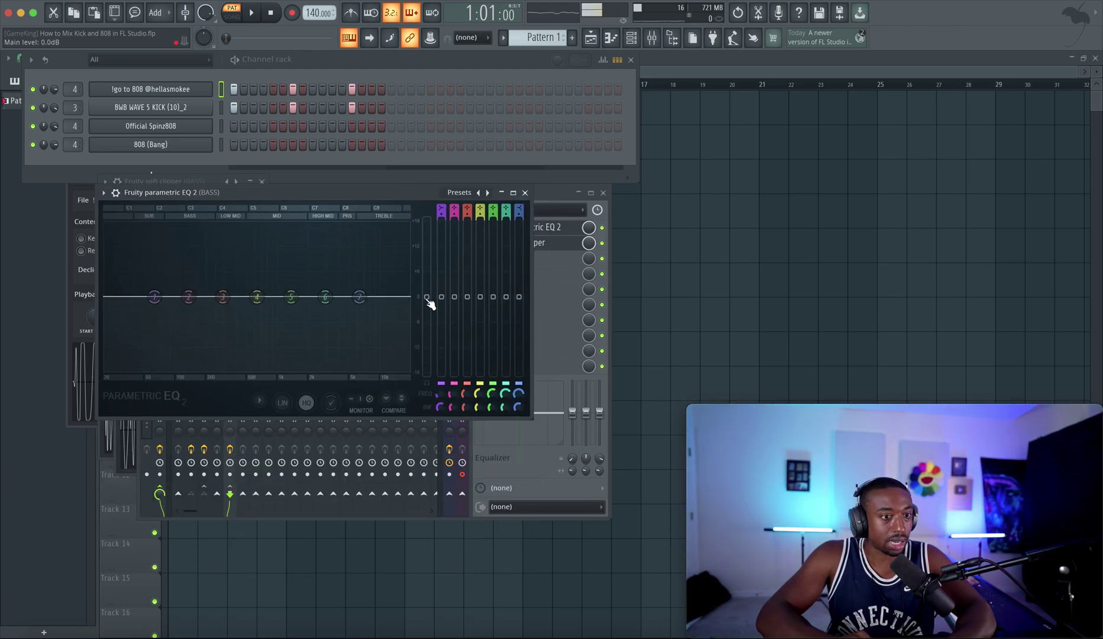
pyautogui.moveTo(425, 296); pyautogui.dragTo(425, 287)
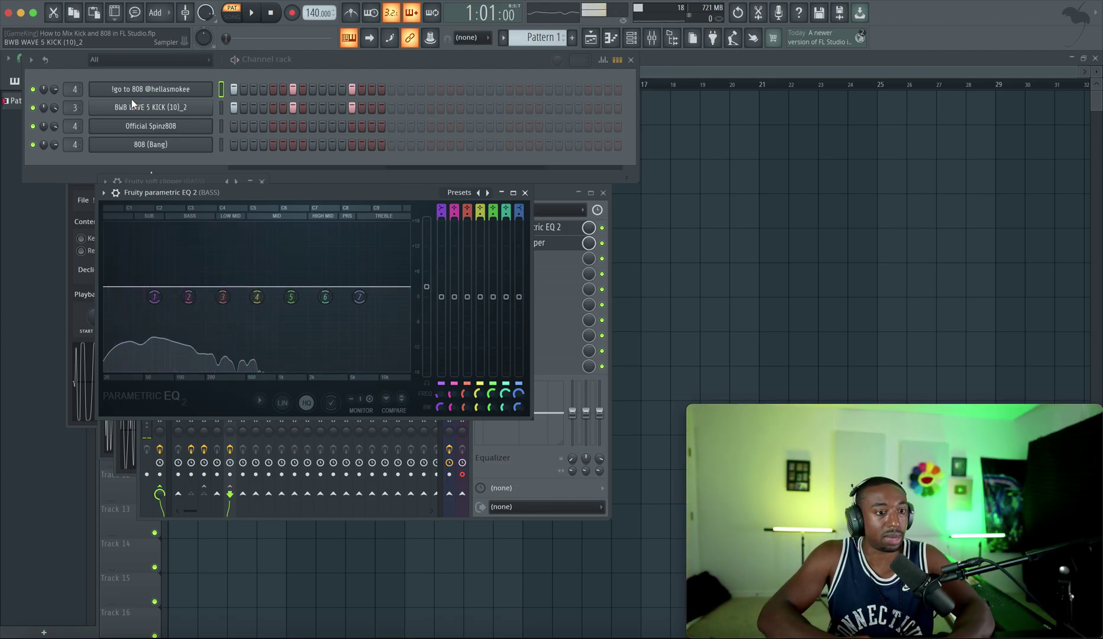
pyautogui.press('space')
pyautogui.moveTo(425, 287); pyautogui.dragTo(425, 280)
pyautogui.press('space')
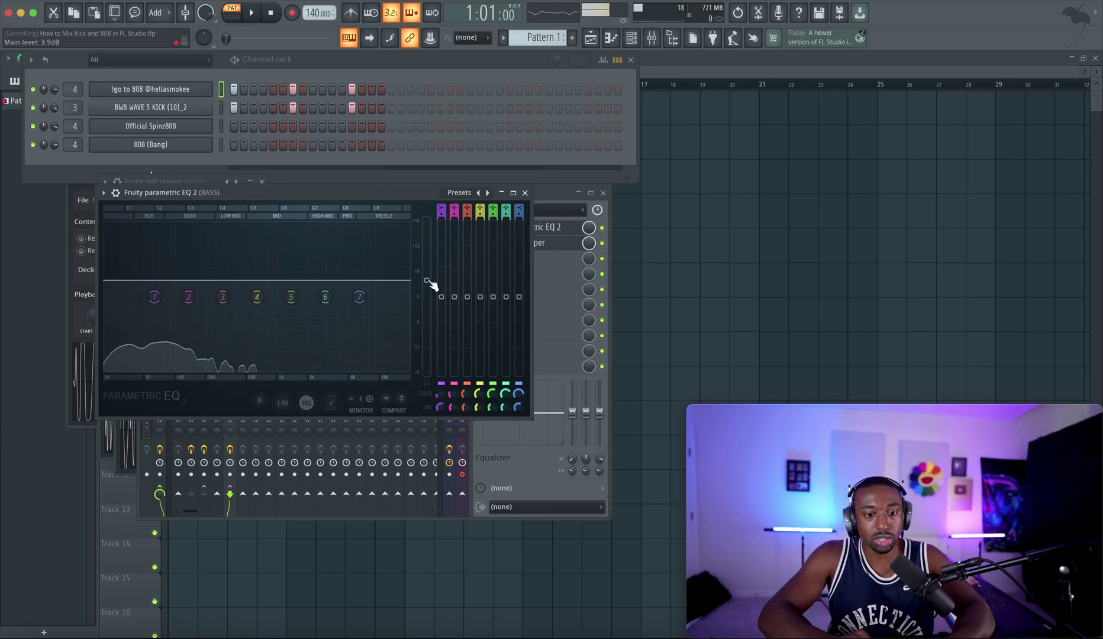
pyautogui.click(526, 192)
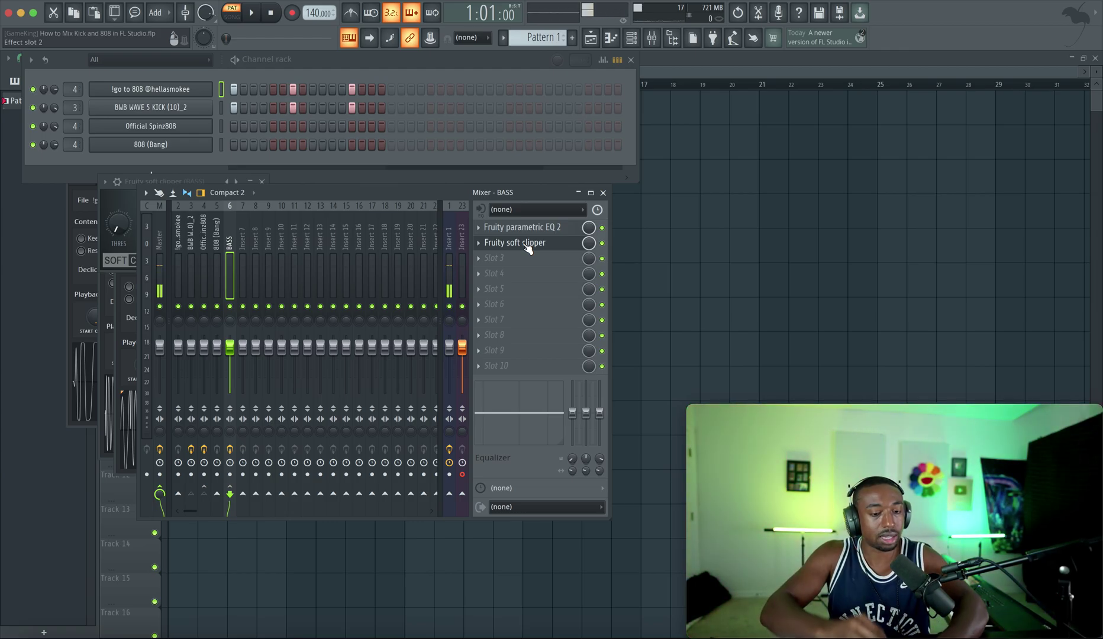
# Reopen the BASS EQ while playing and settle its main level at about 5.3 dB
pyautogui.press('space')
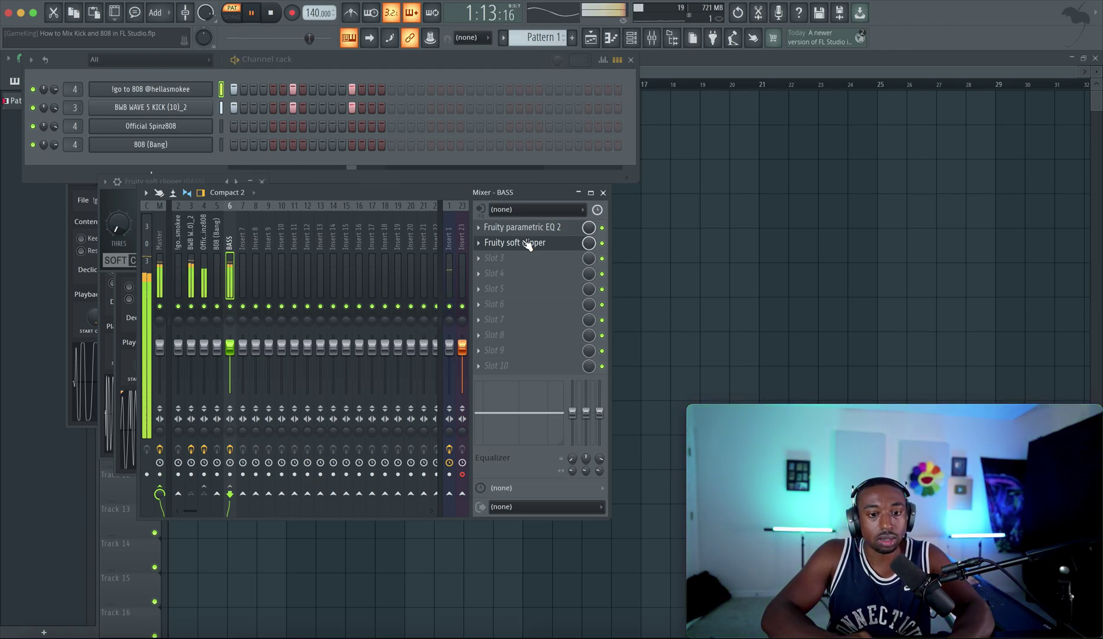
pyautogui.click(524, 229)
pyautogui.moveTo(426, 280); pyautogui.dragTo(426, 268)
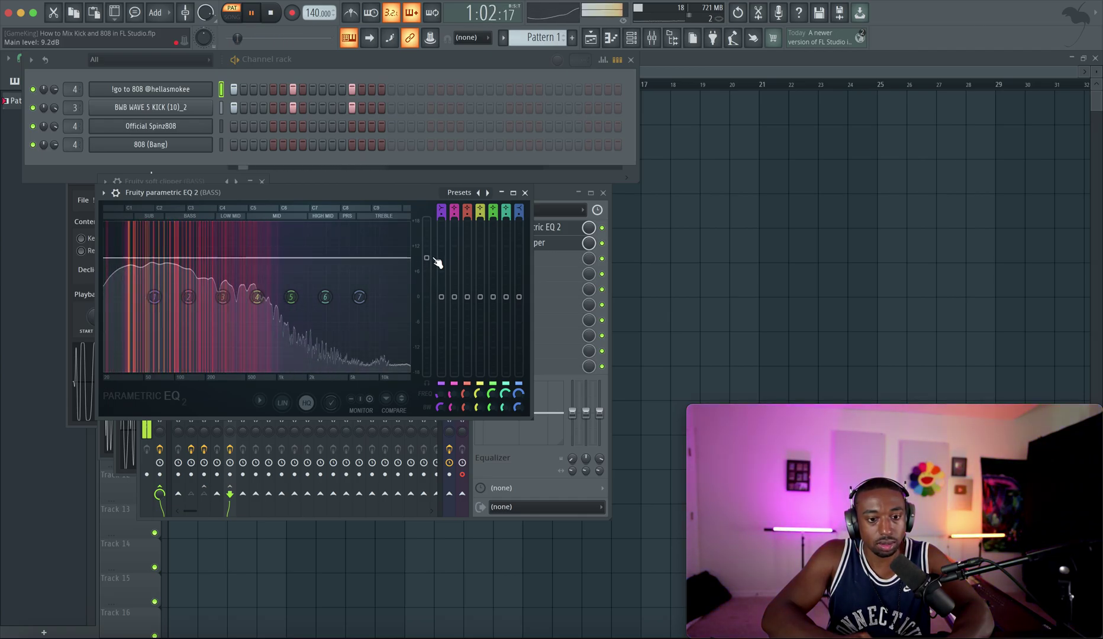
pyautogui.moveTo(426, 269); pyautogui.dragTo(437, 277)
pyautogui.press('space')
pyautogui.click(221, 92)
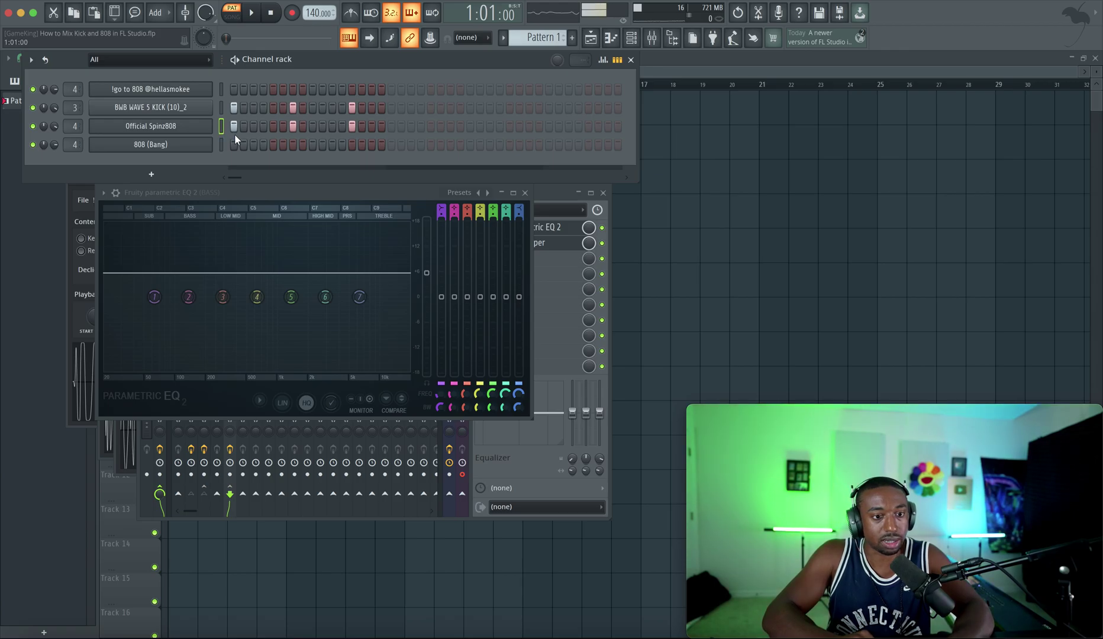
pyautogui.press('space')
pyautogui.moveTo(425, 272)
pyautogui.mouseDown()
pyautogui.moveTo(426, 297)
pyautogui.moveTo(425, 275)
pyautogui.mouseUp()
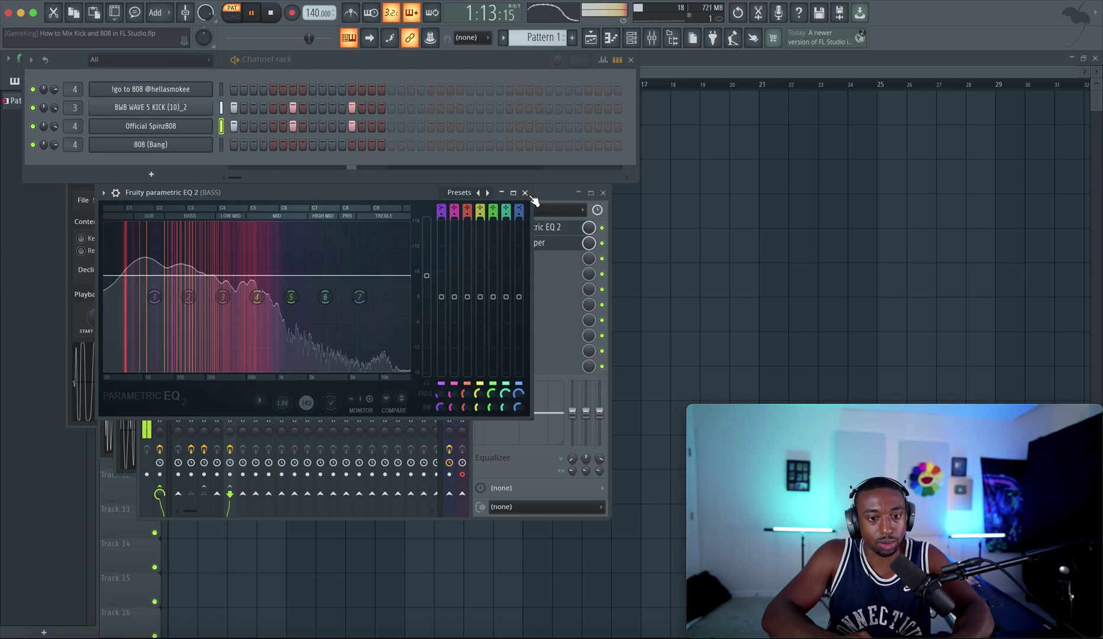
pyautogui.click(525, 193)
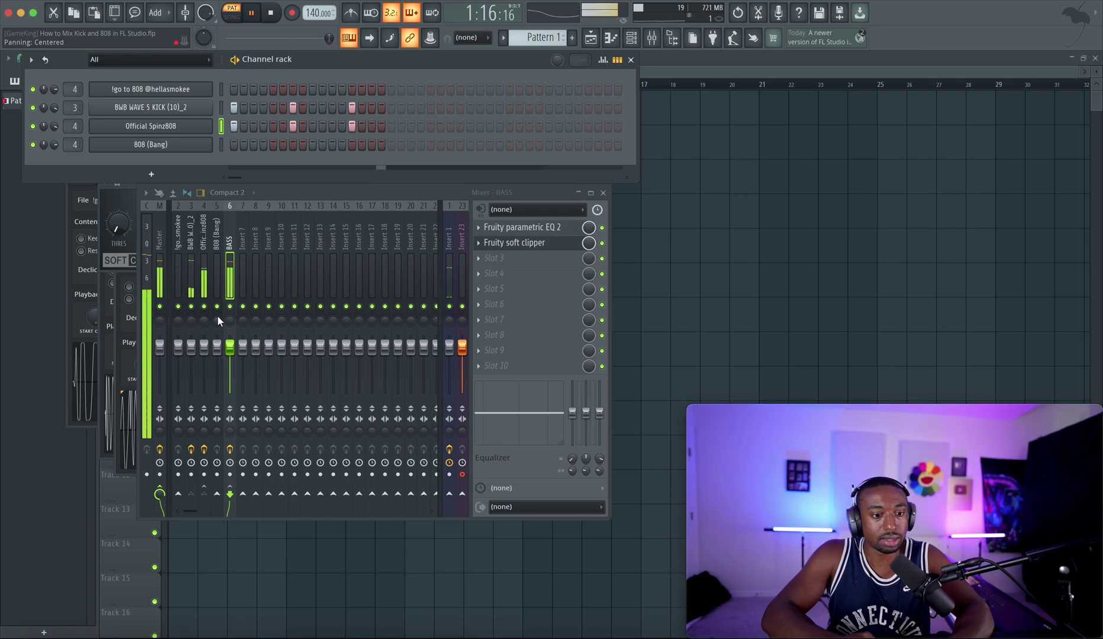
pyautogui.moveTo(204, 280); pyautogui.dragTo(190, 280)
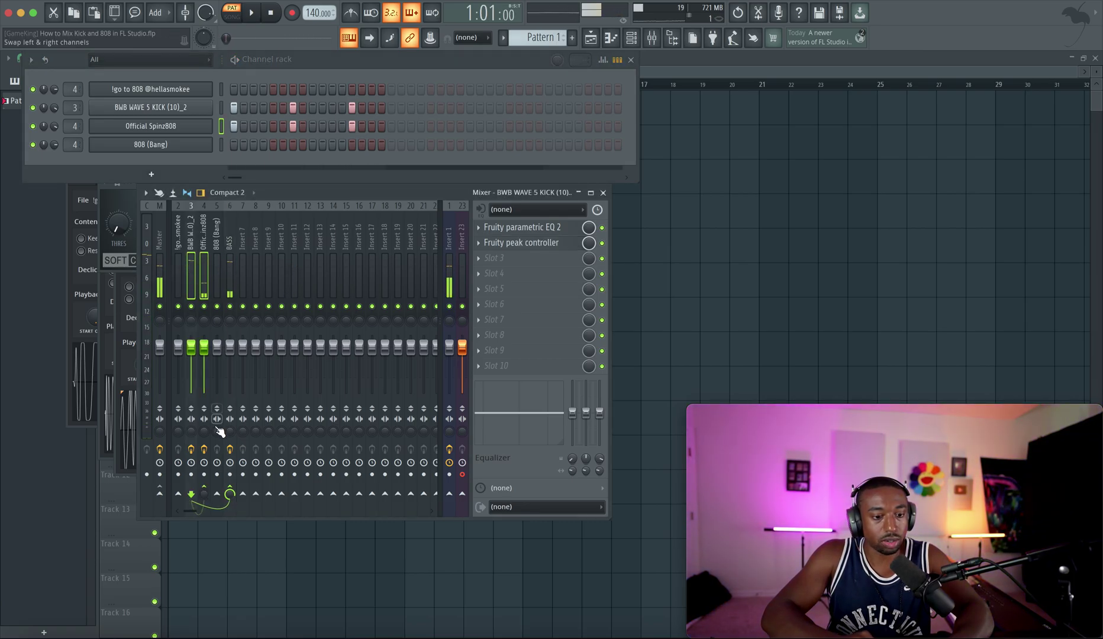
pyautogui.click(235, 265)
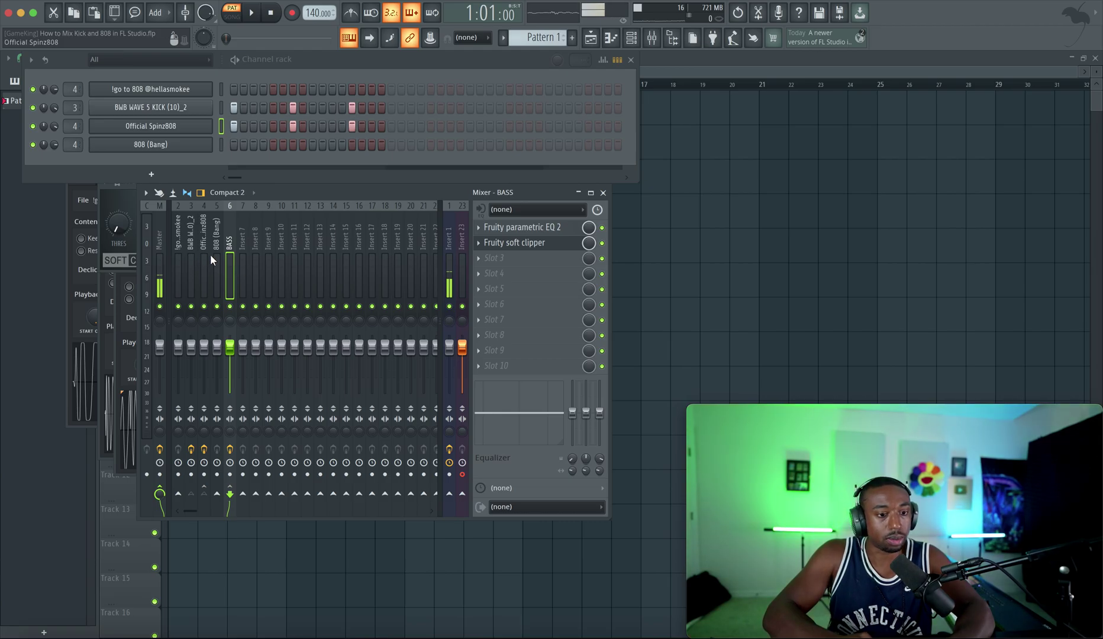
pyautogui.moveTo(206, 258); pyautogui.dragTo(197, 259)
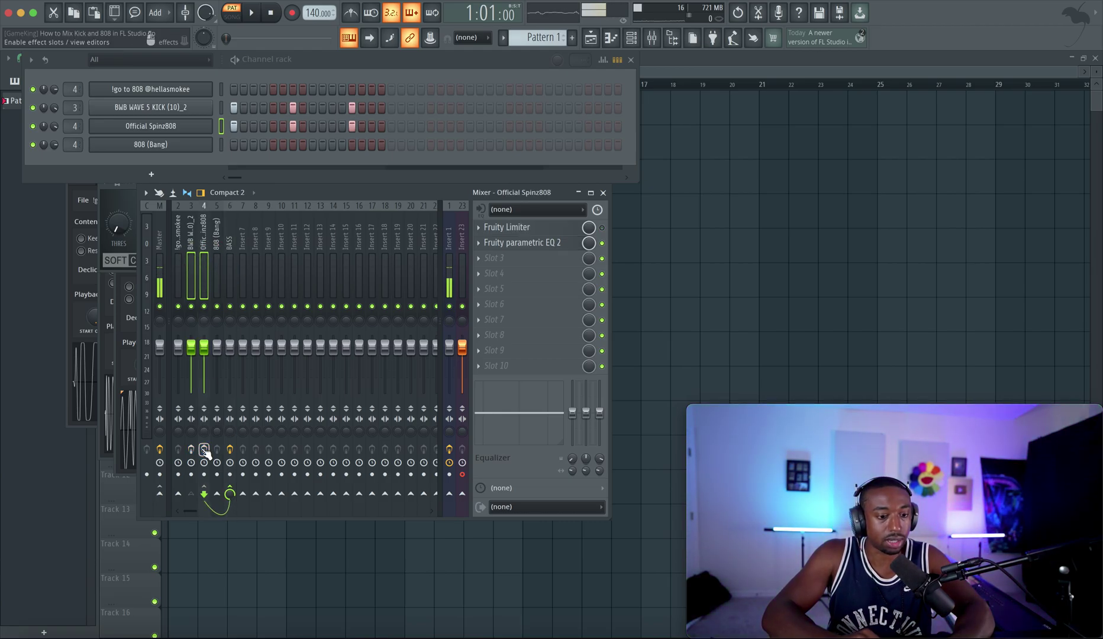
pyautogui.press('space')
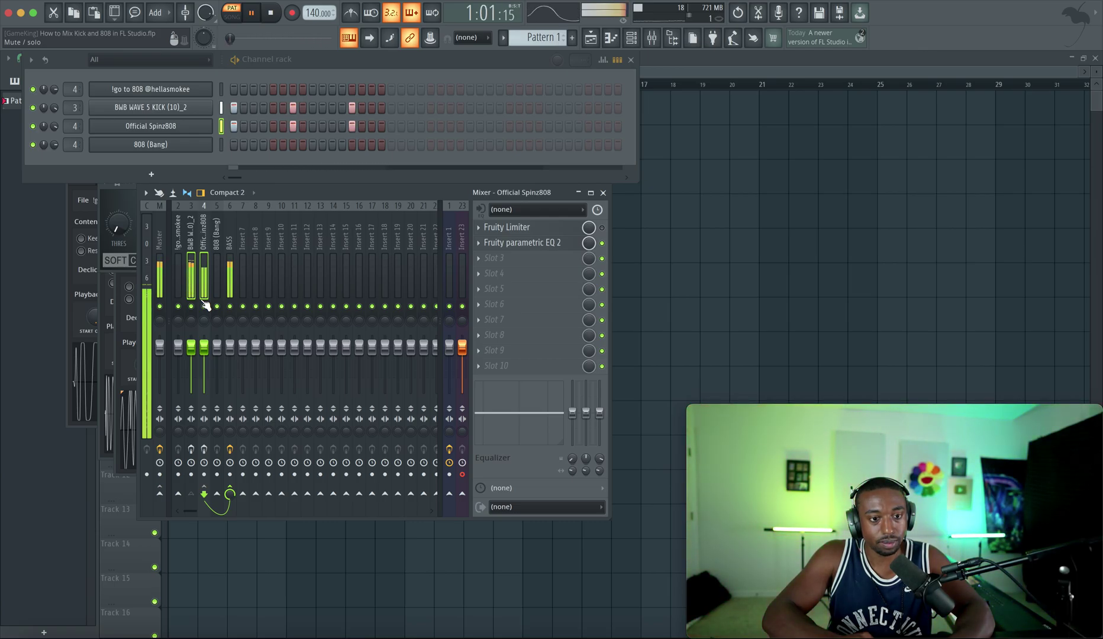
pyautogui.press('space')
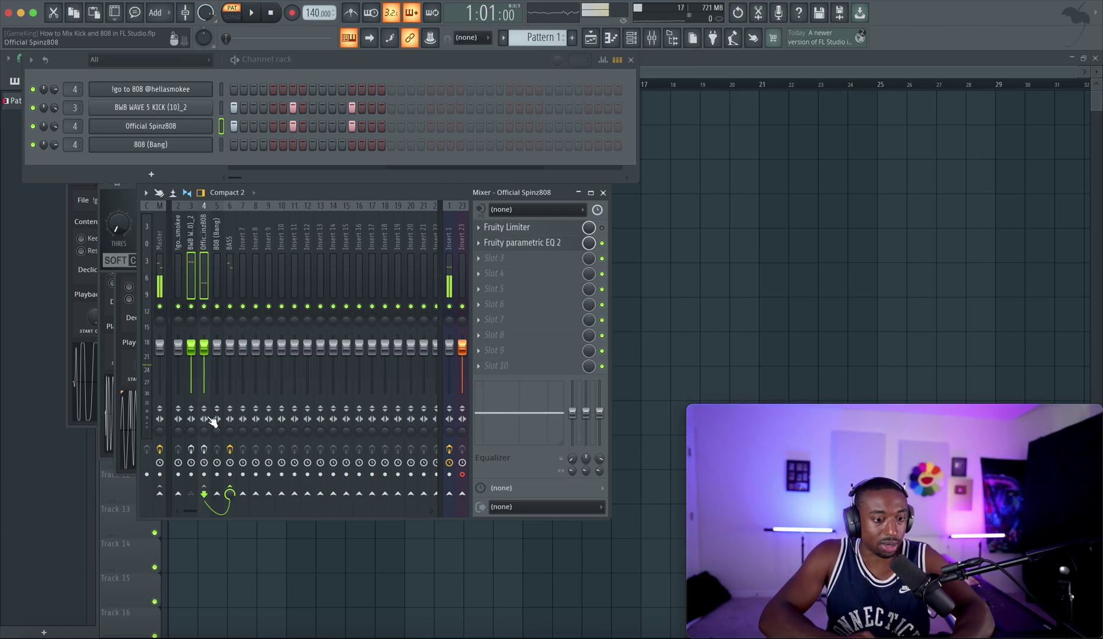
pyautogui.press('space')
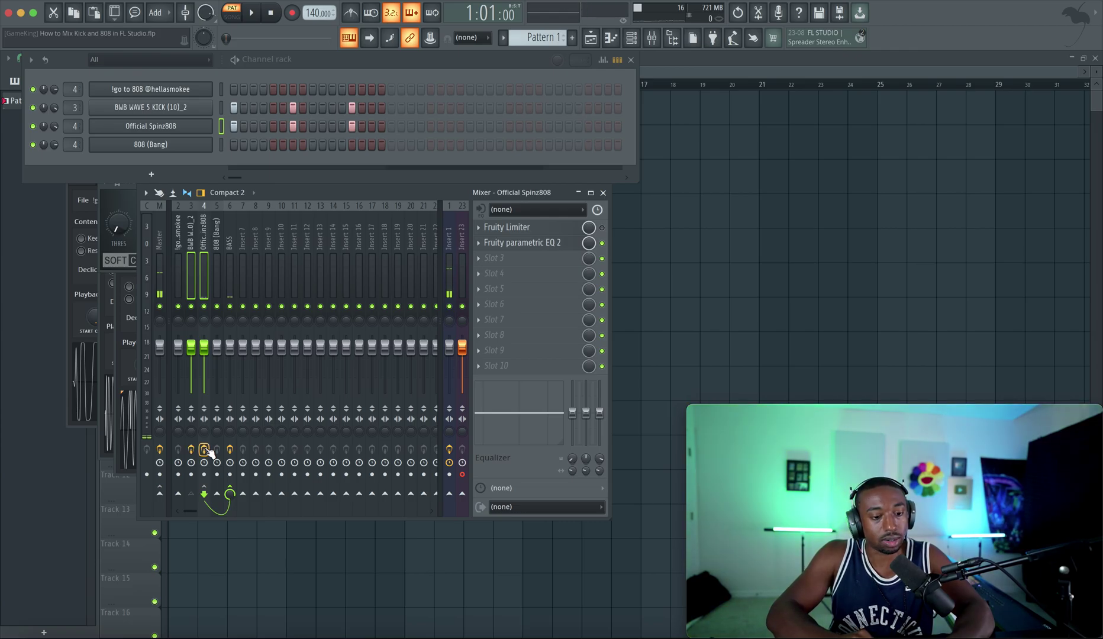
pyautogui.press('space')
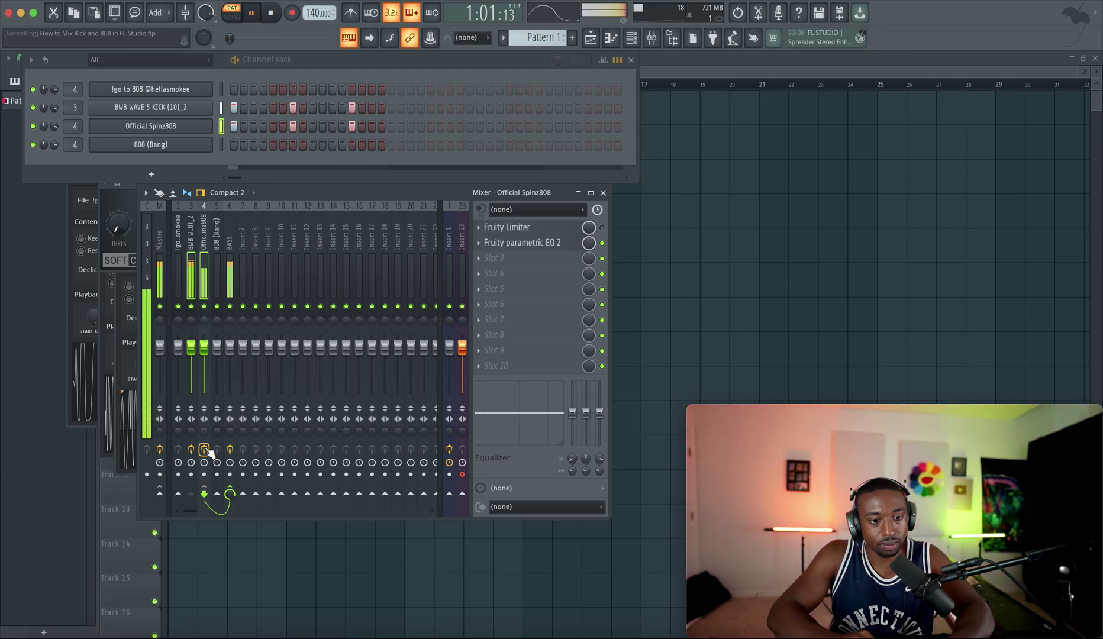
pyautogui.click(231, 262)
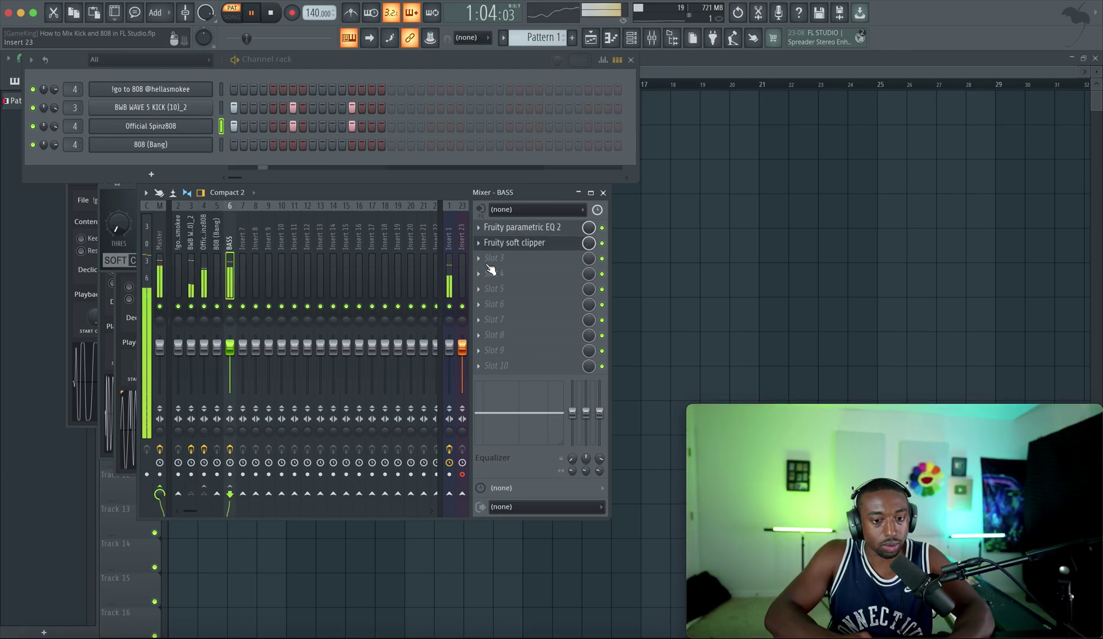
# Insert Fruity WaveShaper between the EQ and soft clipper on BASS with 4x oversampling
pyautogui.click(515, 244)
pyautogui.moveTo(517, 257)
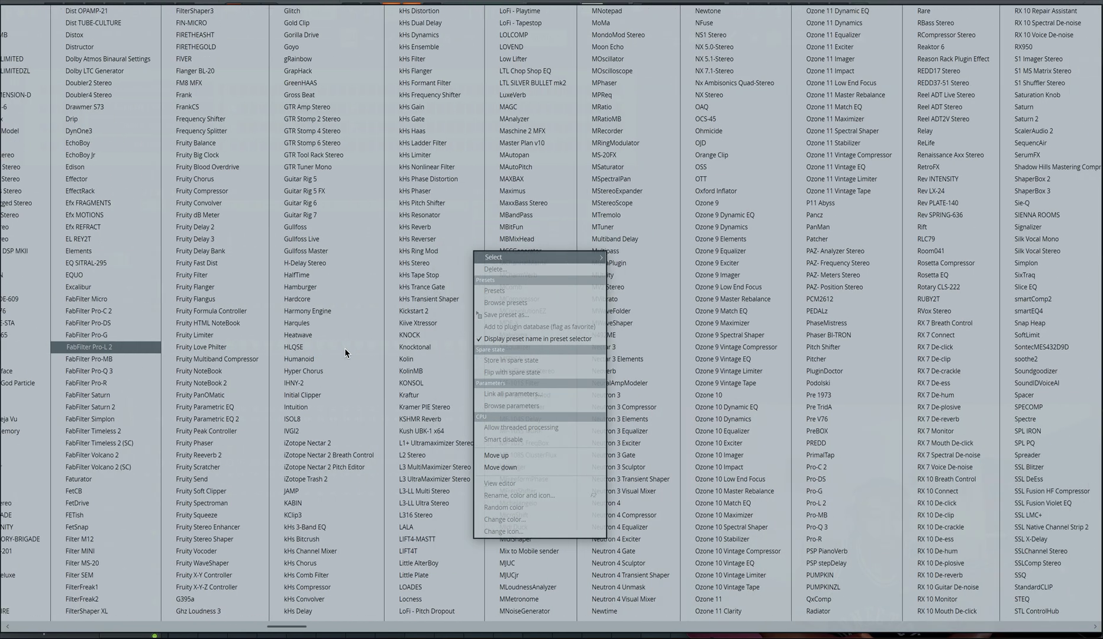
pyautogui.click(232, 565)
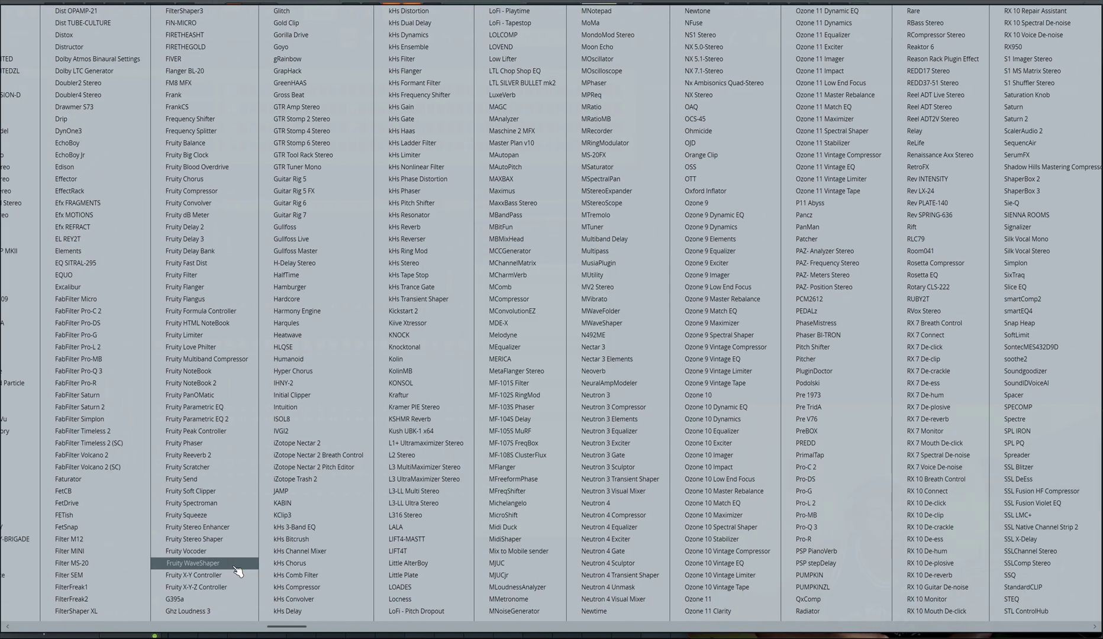
pyautogui.click(238, 571)
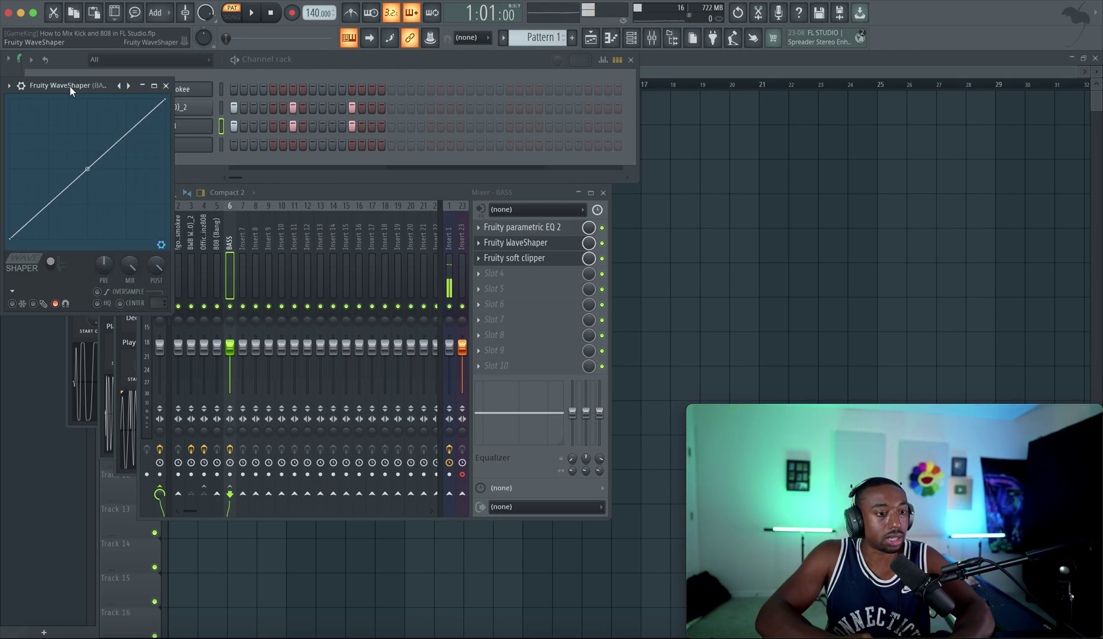
pyautogui.moveTo(70, 86); pyautogui.dragTo(161, 135)
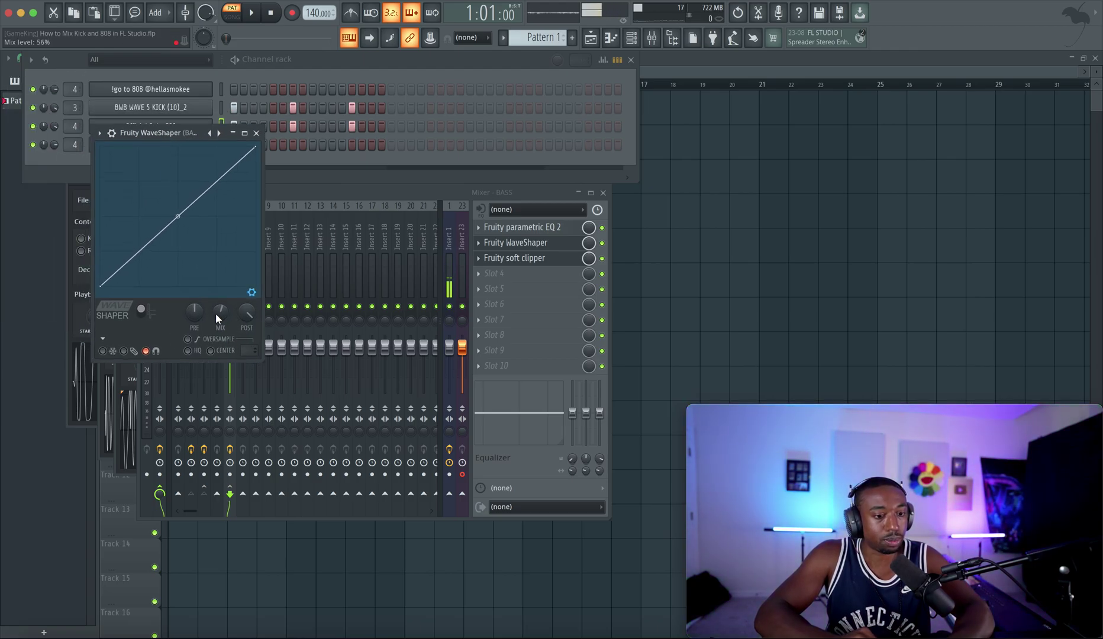
pyautogui.click(189, 339)
pyautogui.click(248, 351)
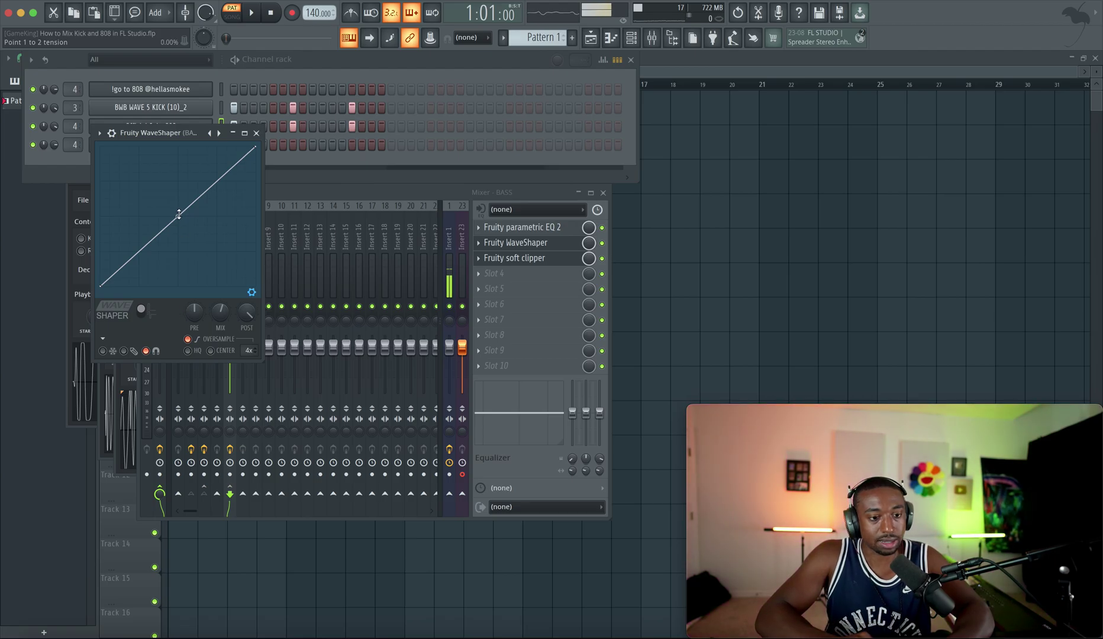
# Bend the WaveShaper curve upward at its middle and set input drive to 100% while auditioning
pyautogui.click(178, 214)
pyautogui.moveTo(178, 198); pyautogui.dragTo(179, 187)
pyautogui.click(193, 314)
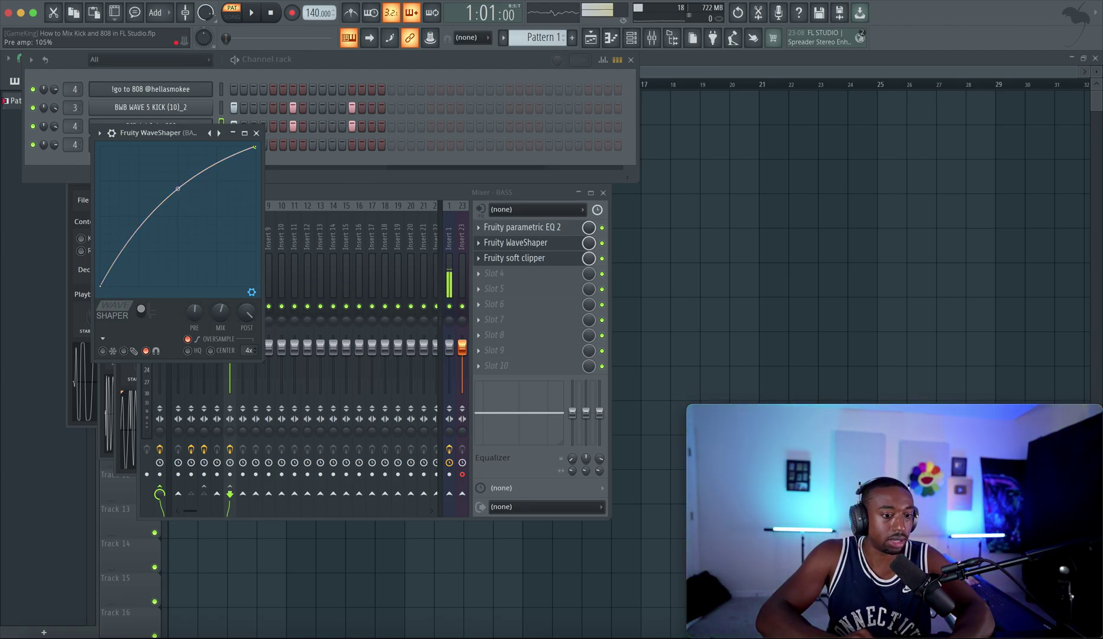
pyautogui.moveTo(193, 313); pyautogui.dragTo(196, 314)
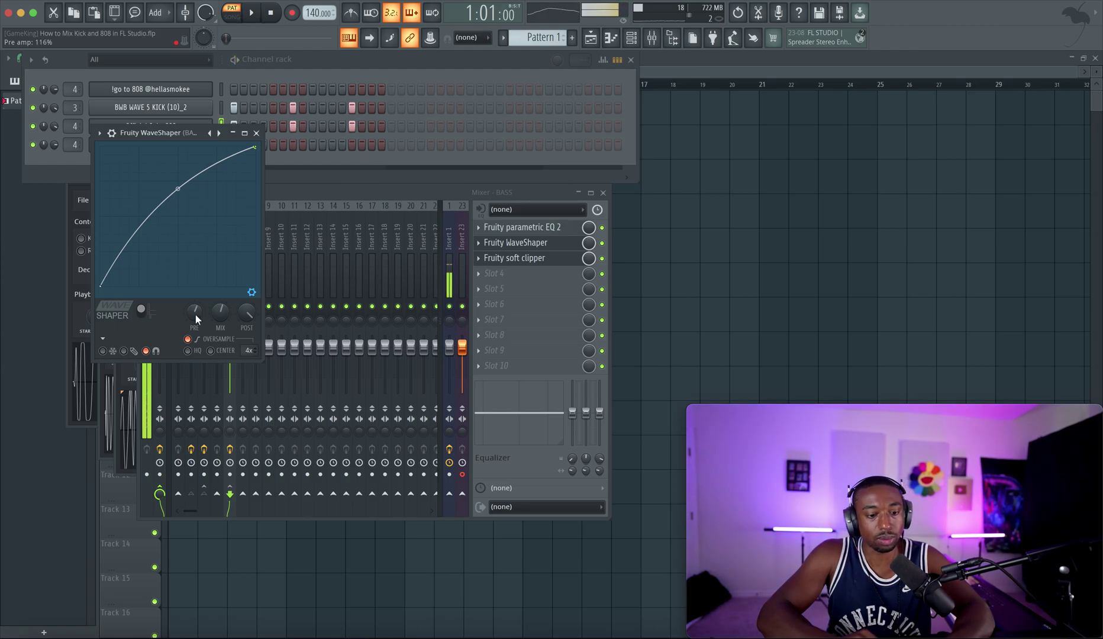
pyautogui.press('space')
# Bypass the BASS parametric EQ and raise the WaveShaper drive to 114% while playing
pyautogui.click(601, 227)
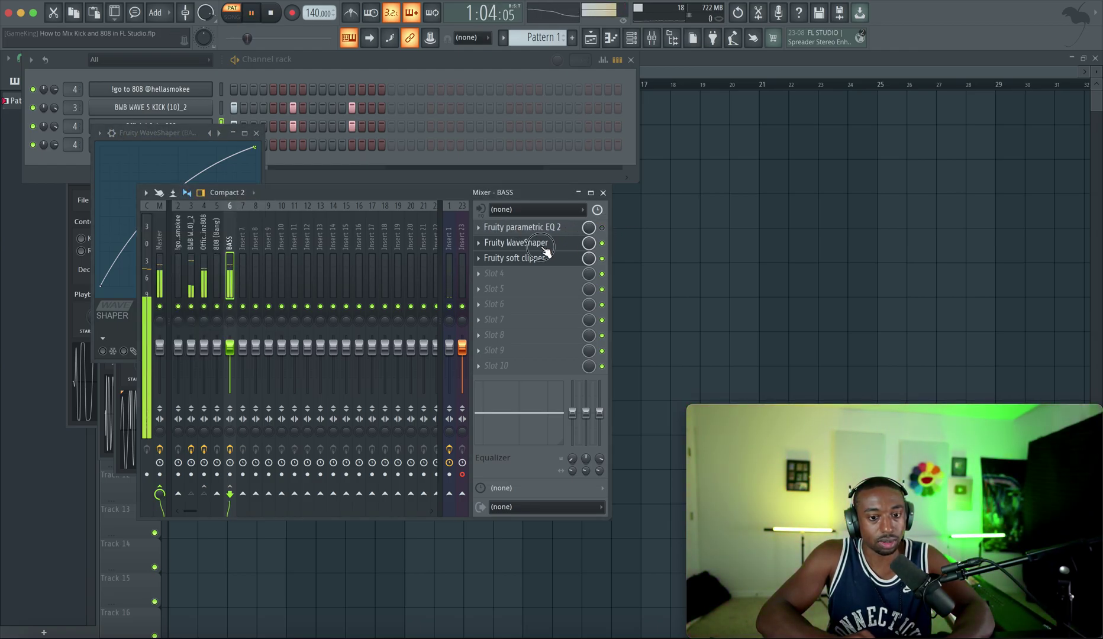
pyautogui.click(544, 244)
pyautogui.moveTo(194, 310); pyautogui.dragTo(194, 304)
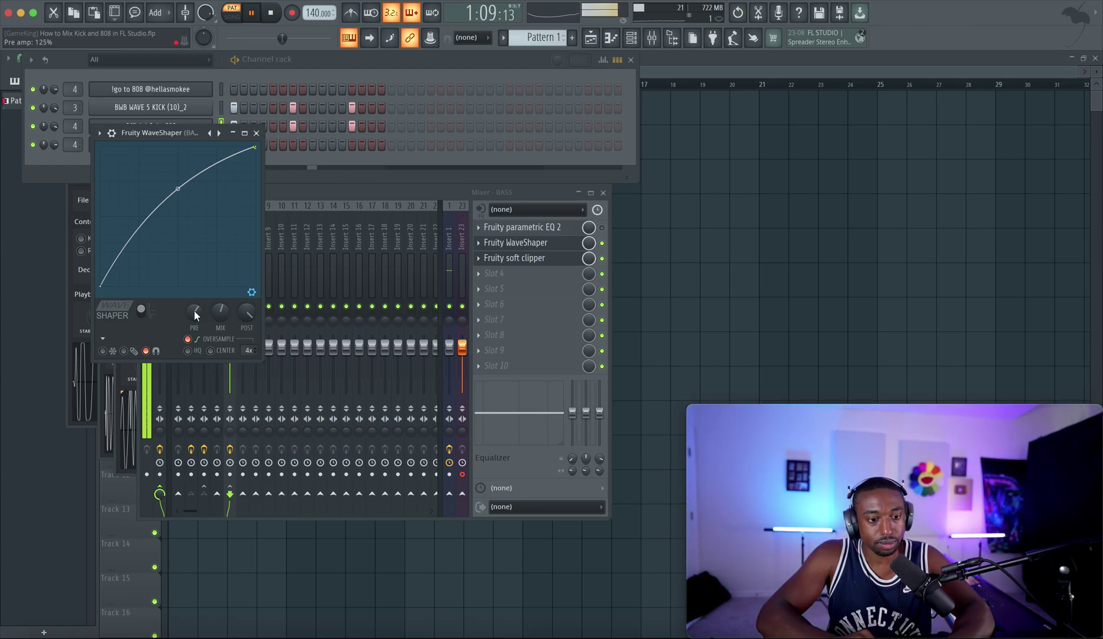
pyautogui.press('space')
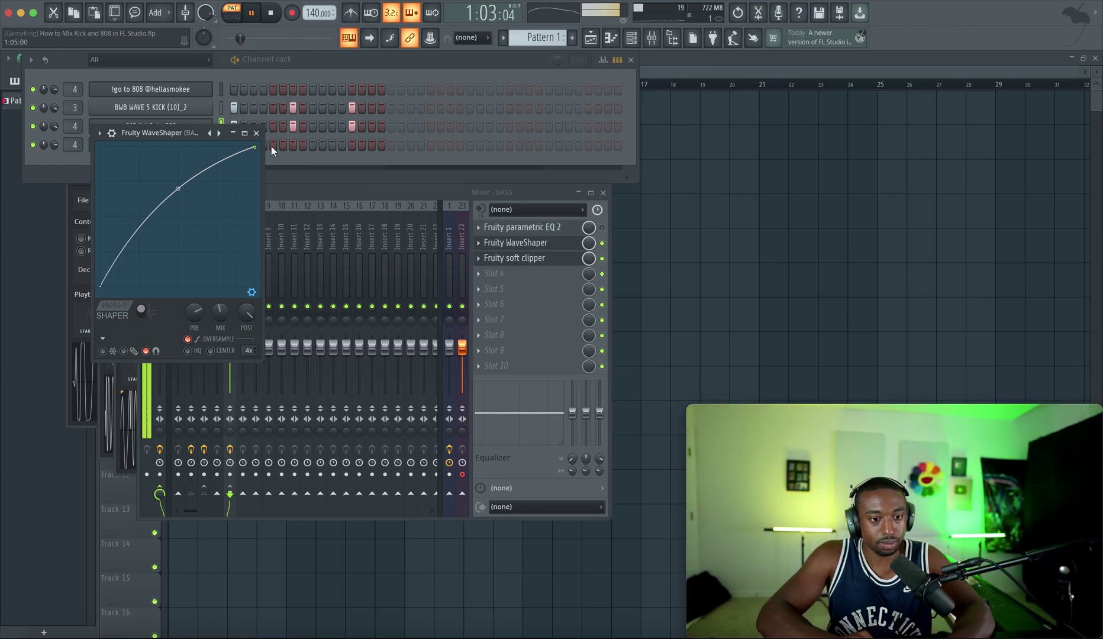
# Audition the Official Spinz808 insert with all its effects disabled and then re-enabled
pyautogui.click(258, 133)
pyautogui.click(207, 259)
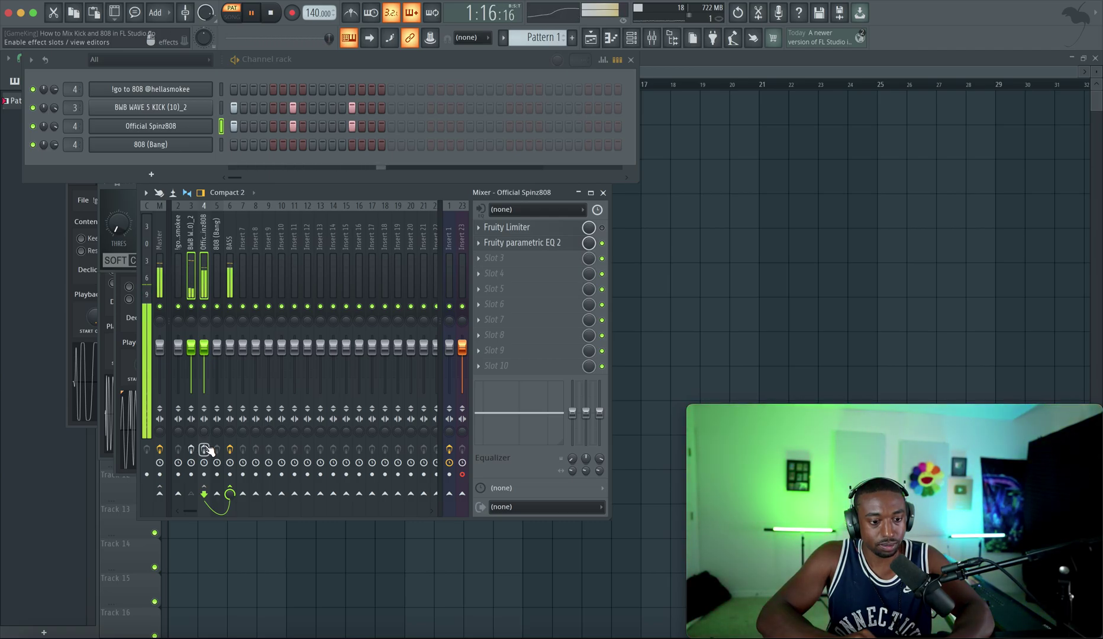
pyautogui.press('space')
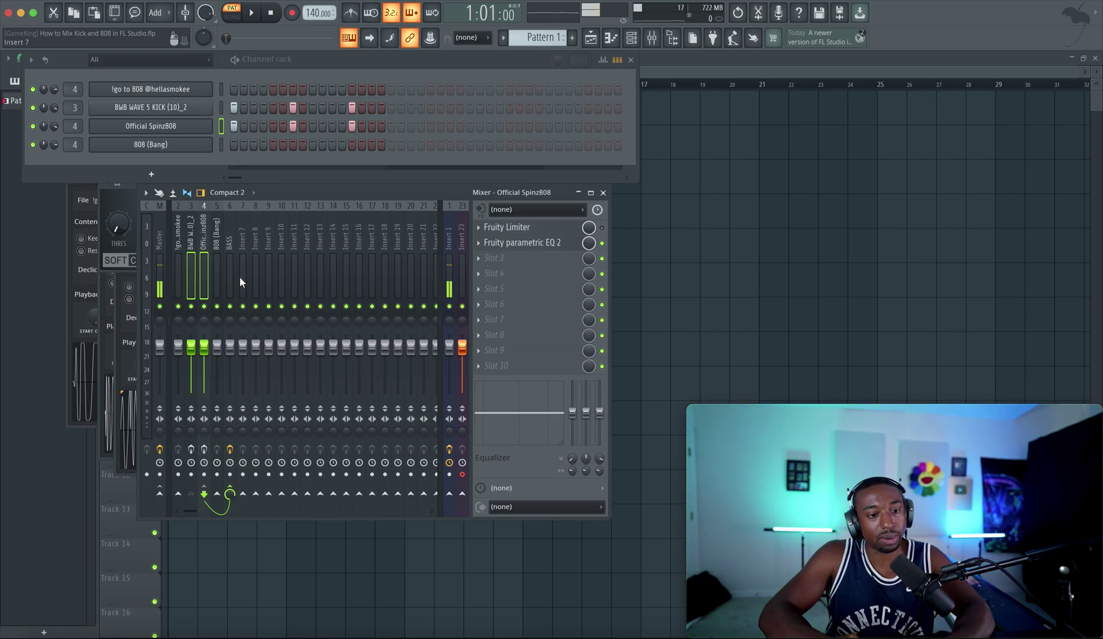
pyautogui.press('space')
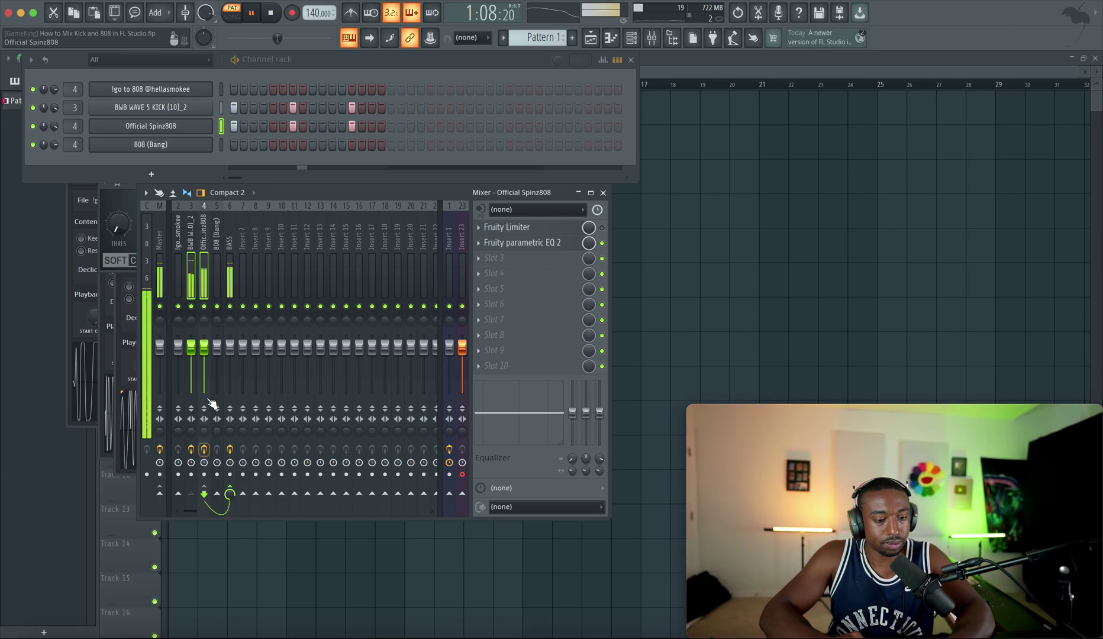
pyautogui.click(205, 448)
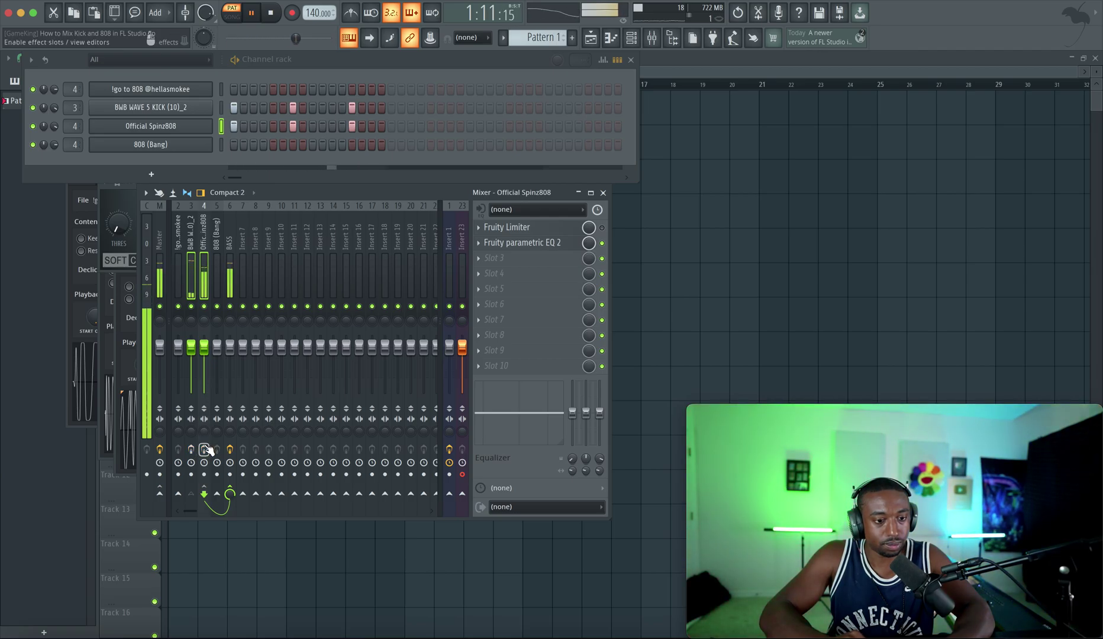
pyautogui.click(205, 448)
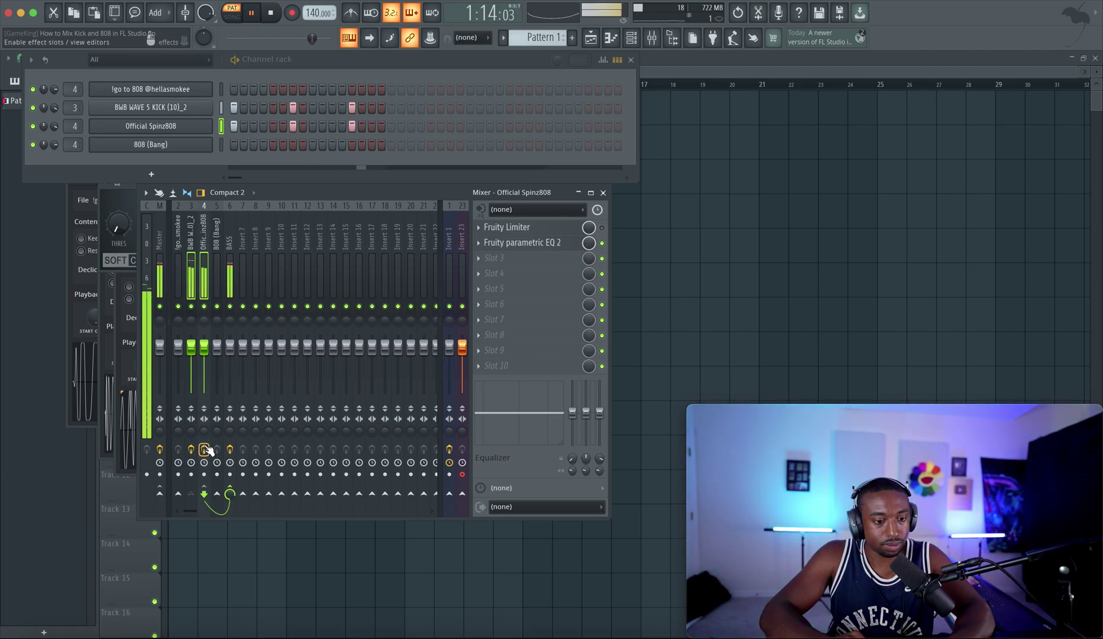
# Lower the BASS WaveShaper's input drive to about 84% while auditioning, then close it
pyautogui.click(235, 279)
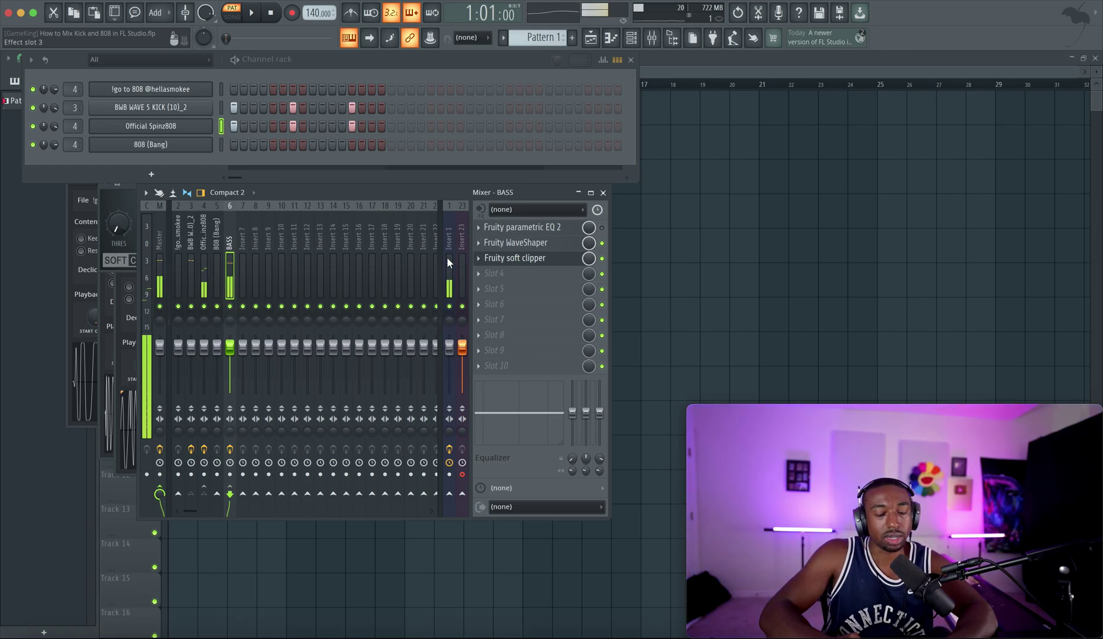
pyautogui.click(204, 258)
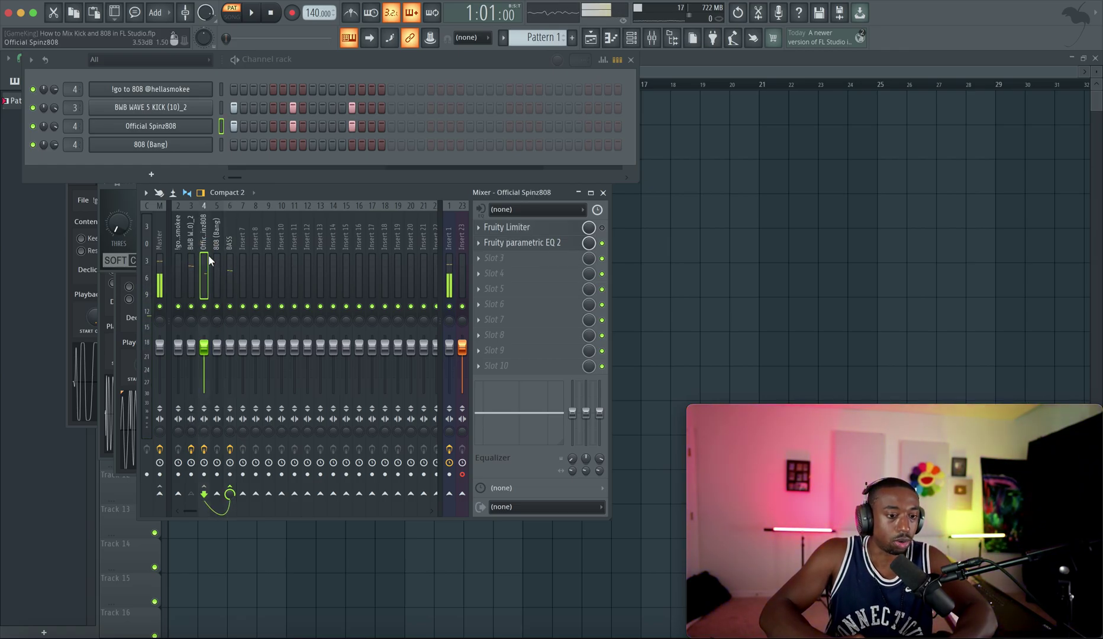
pyautogui.click(232, 253)
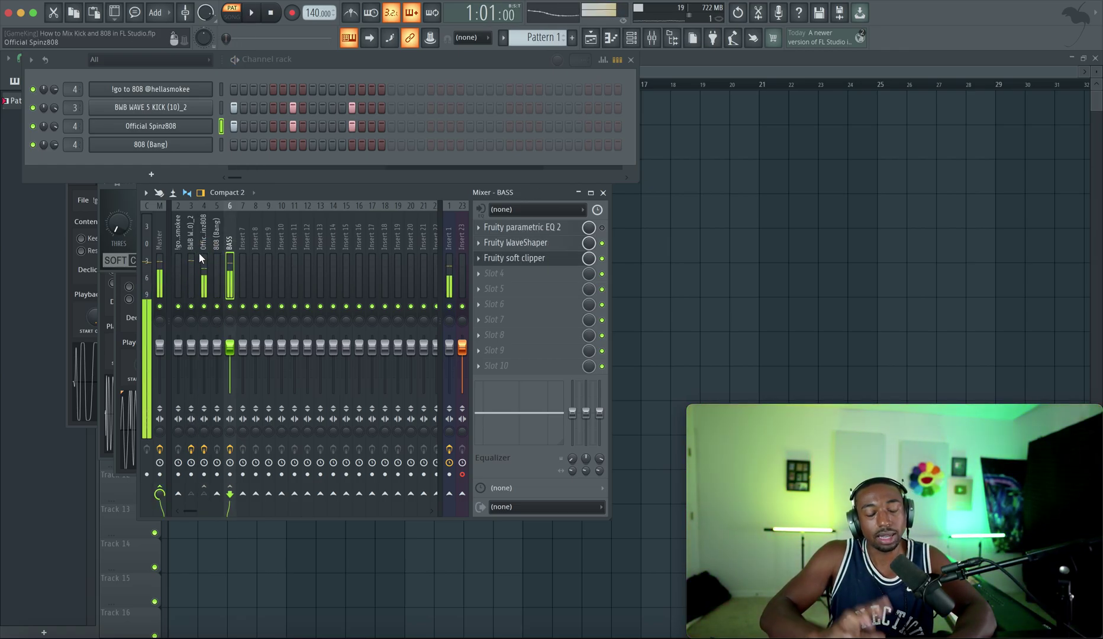
pyautogui.click(522, 242)
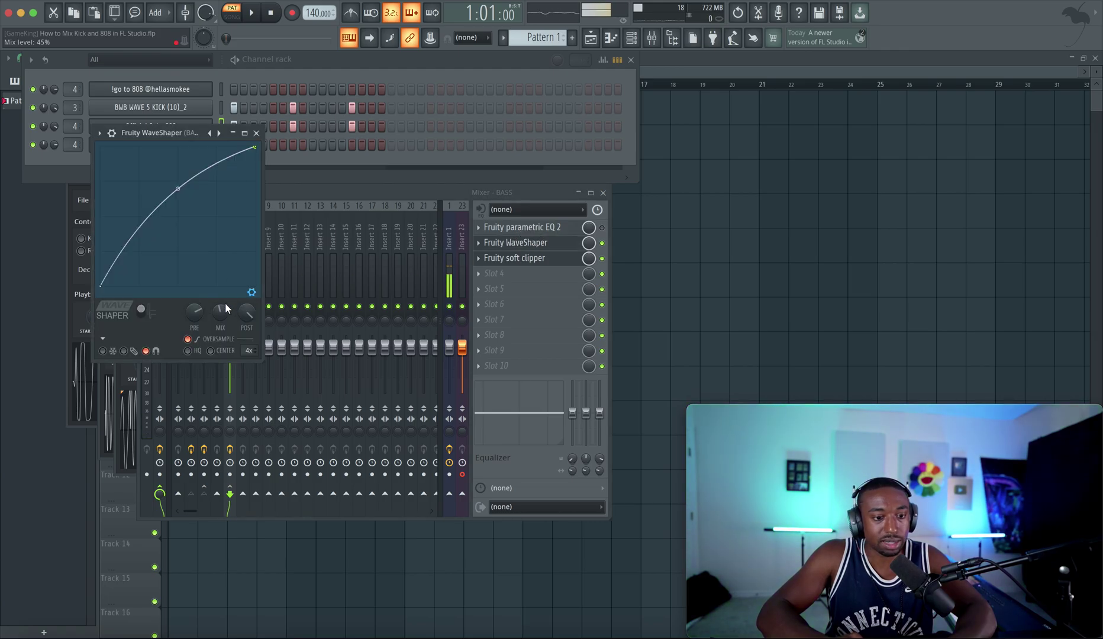
pyautogui.moveTo(194, 310); pyautogui.dragTo(188, 312)
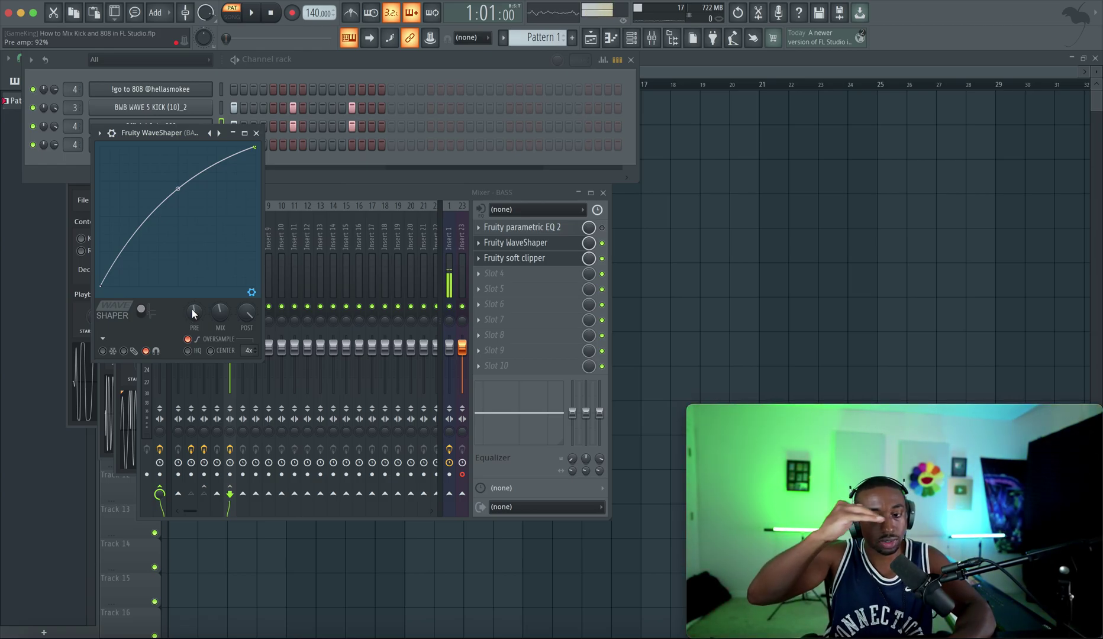
pyautogui.press('space')
pyautogui.moveTo(193, 308); pyautogui.dragTo(192, 311)
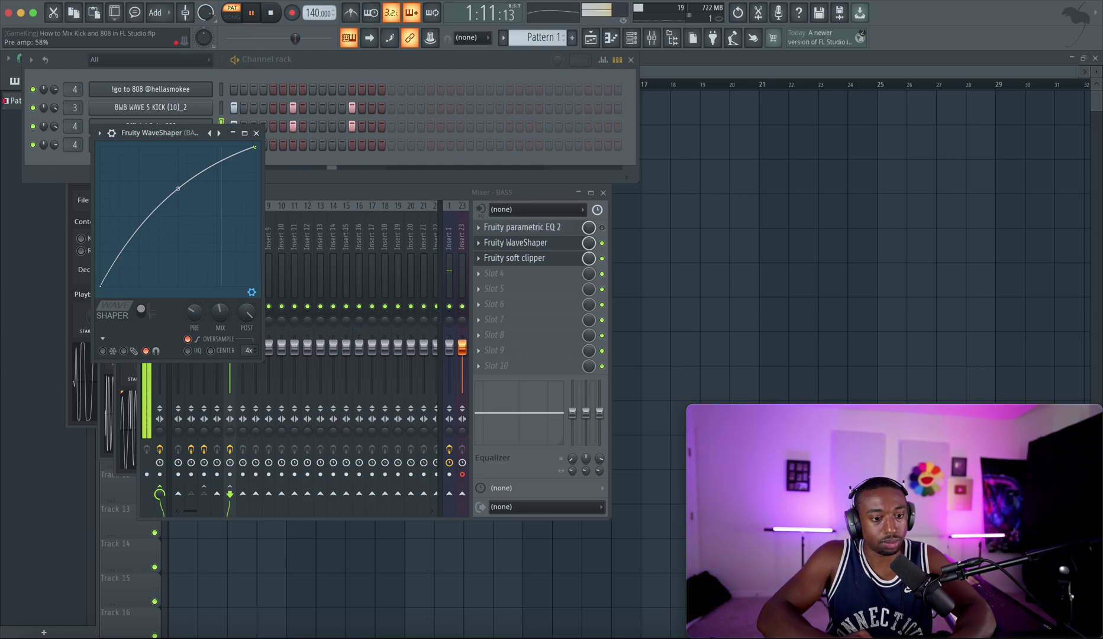
pyautogui.click(256, 133)
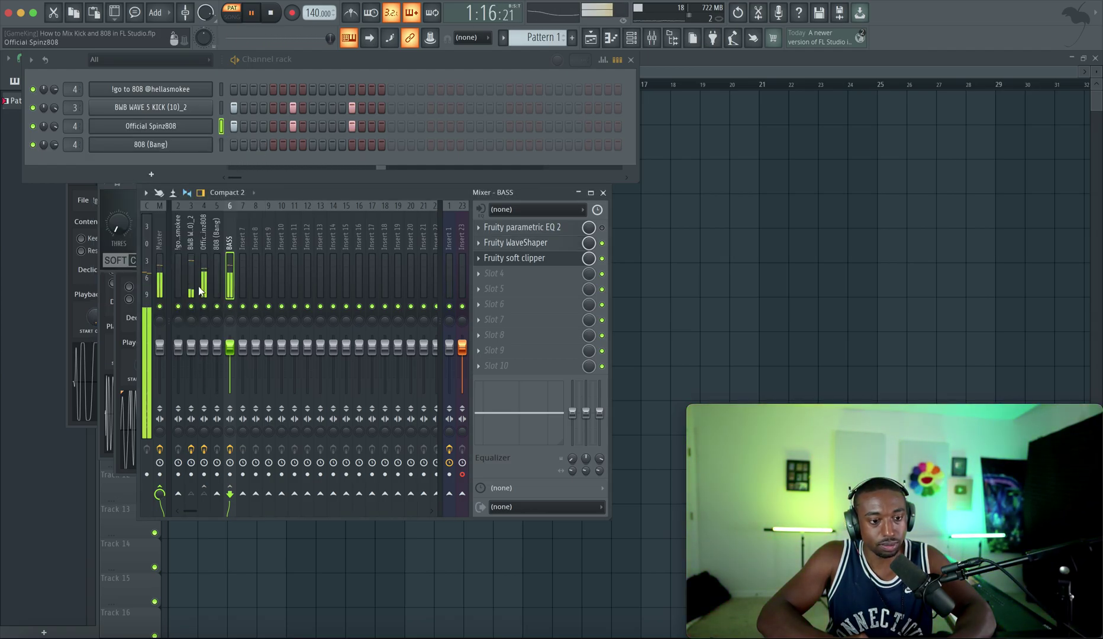
pyautogui.press('space')
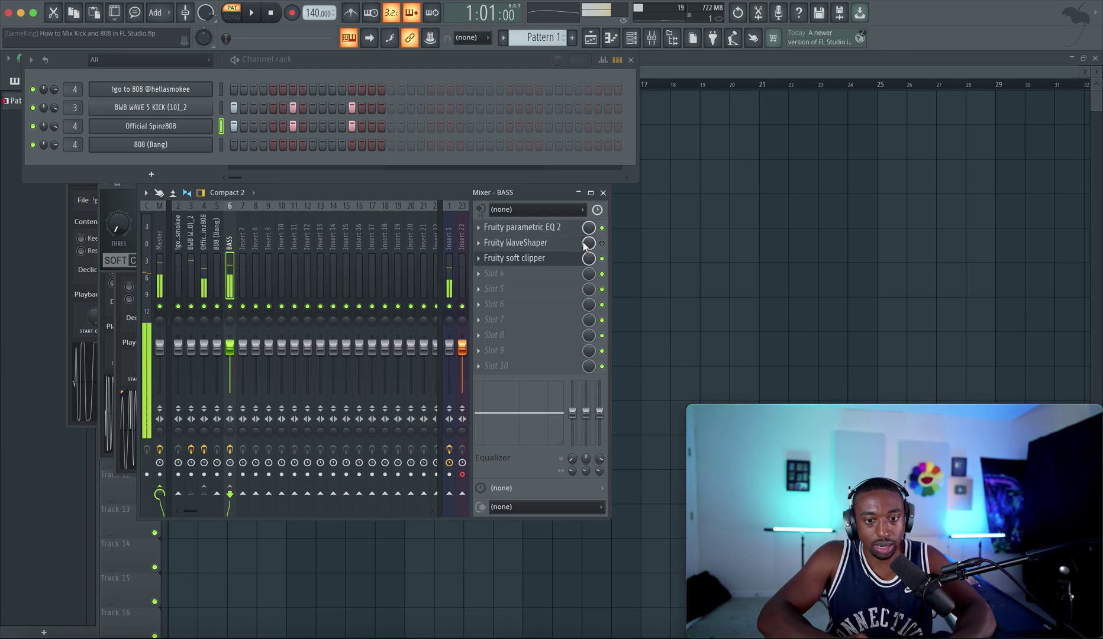
# Play briefly and check the BASS insert's parametric EQ and soft clipper windows
pyautogui.press('space')
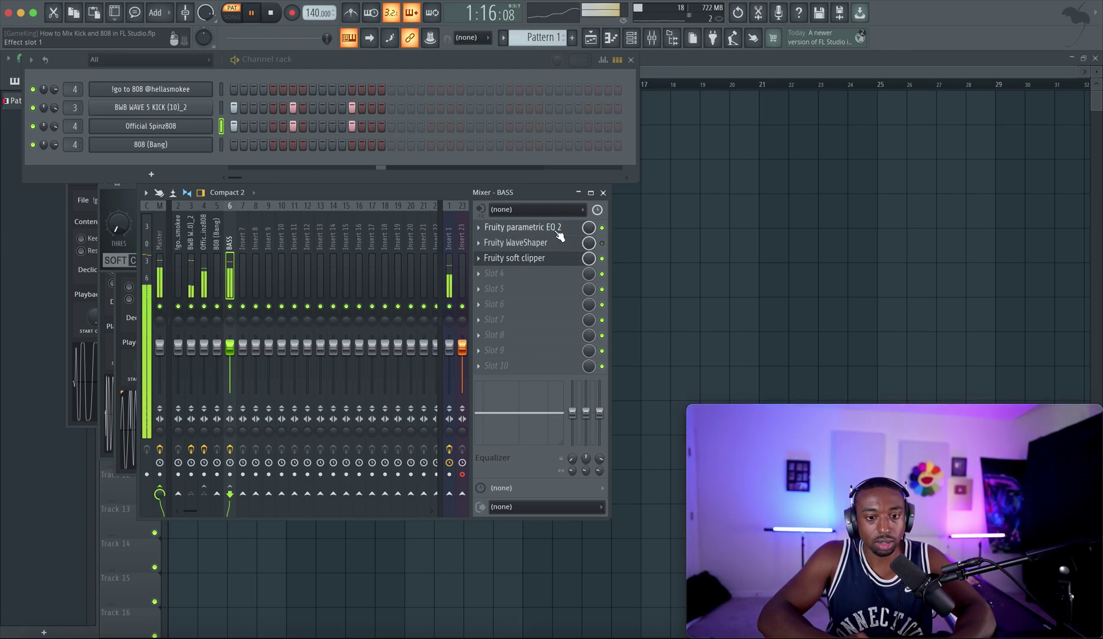
pyautogui.press('space')
pyautogui.click(550, 228)
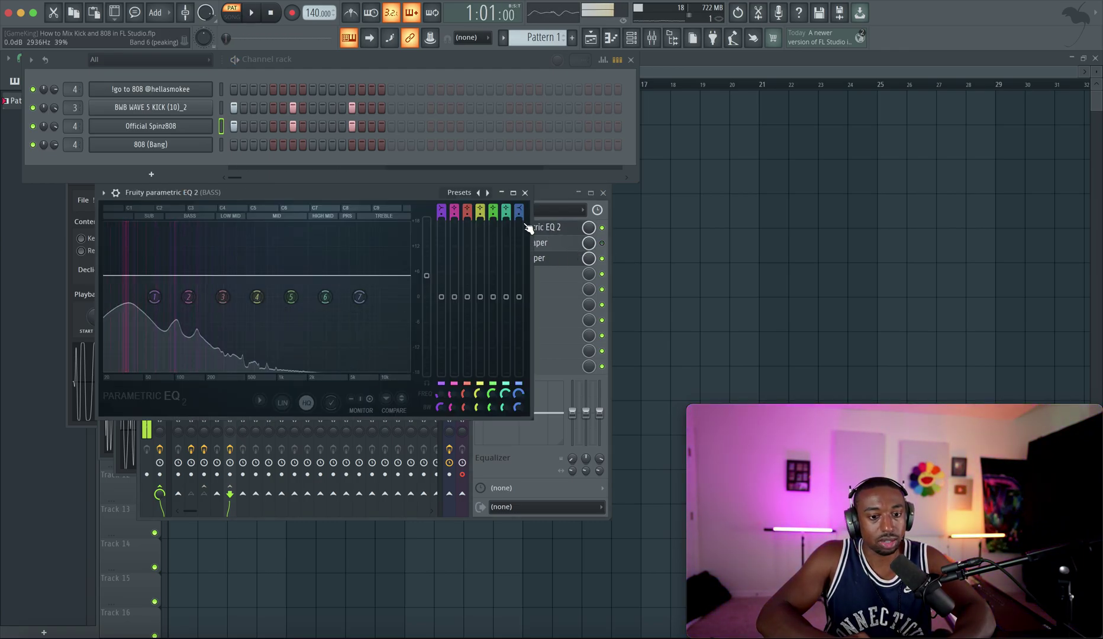
pyautogui.click(525, 197)
pyautogui.click(527, 259)
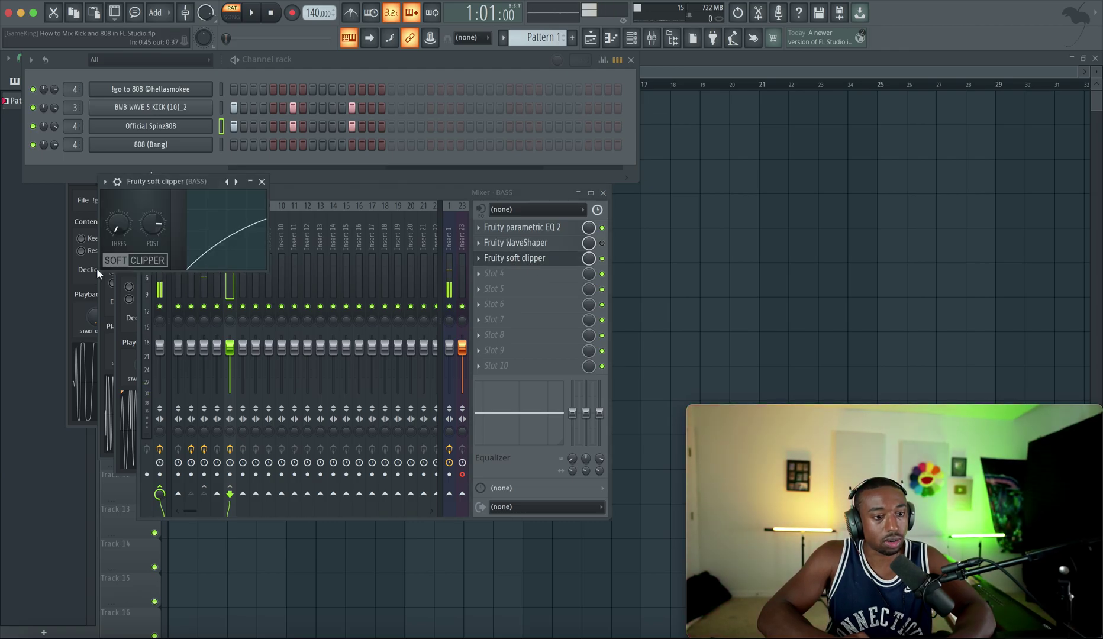
pyautogui.click(261, 181)
# Check the 808 insert's EQ and the BWB WAVE 5 KICK insert's Fruity peak controller
pyautogui.click(204, 250)
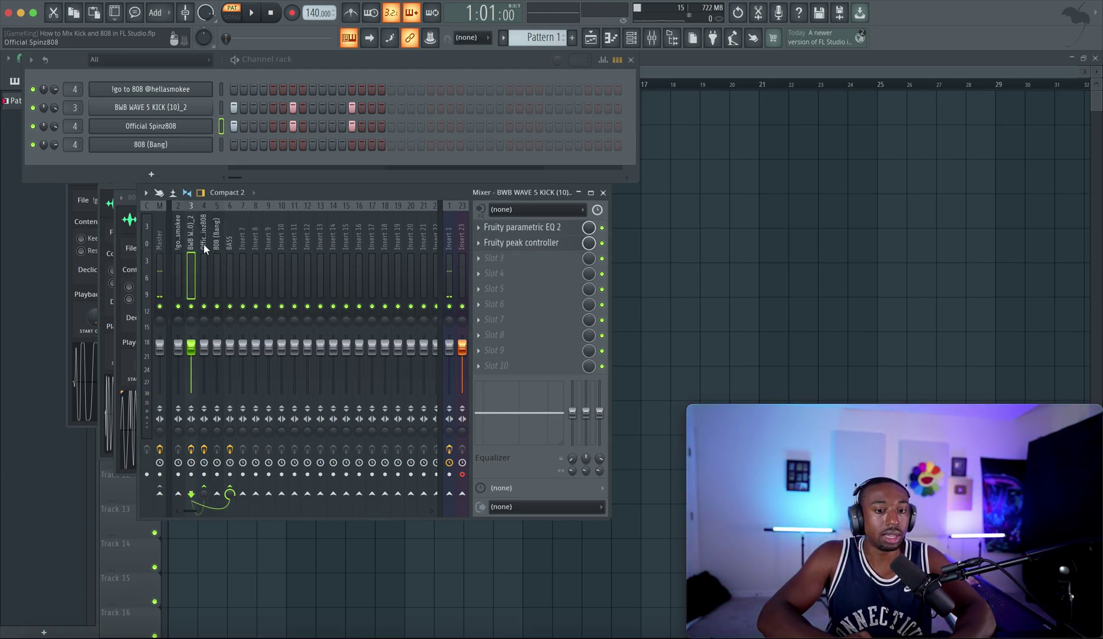
pyautogui.click(208, 244)
pyautogui.click(508, 227)
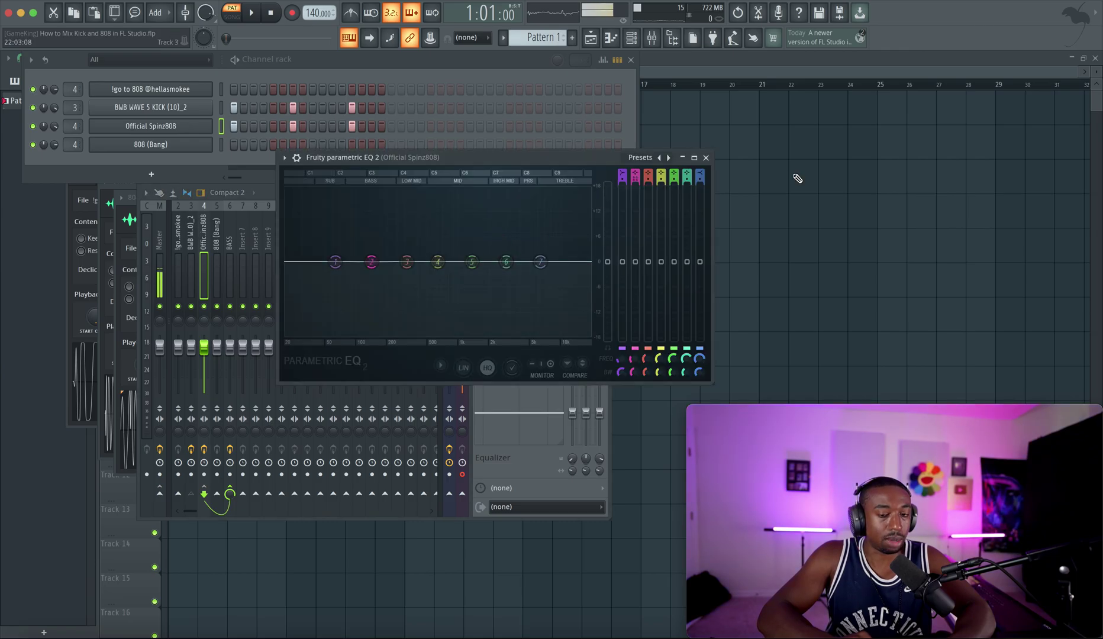
pyautogui.click(705, 158)
pyautogui.click(191, 276)
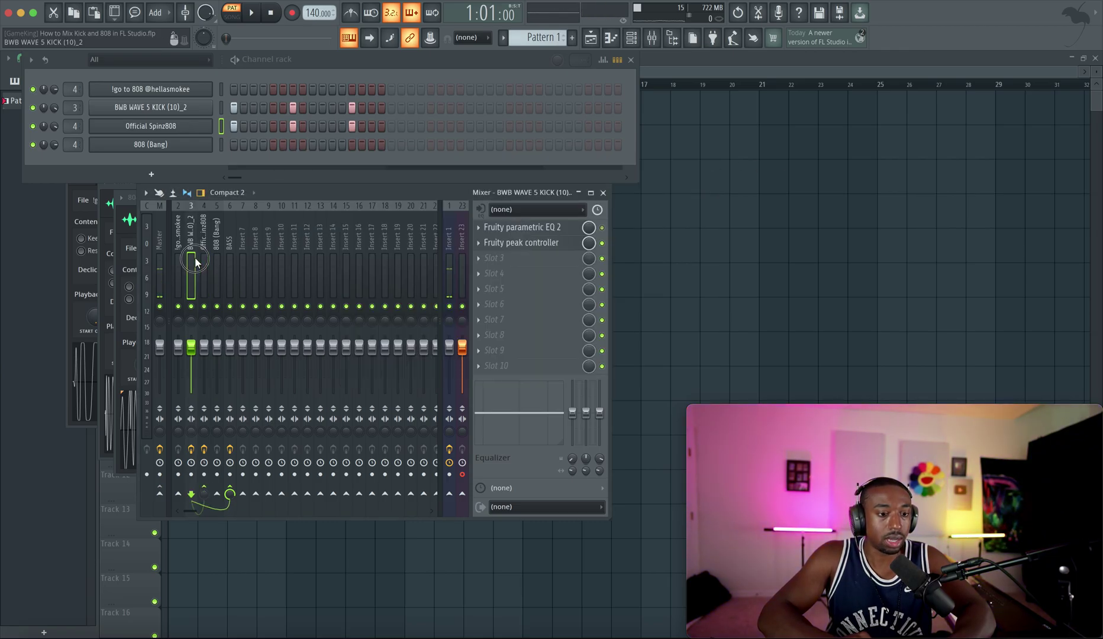
pyautogui.click(522, 242)
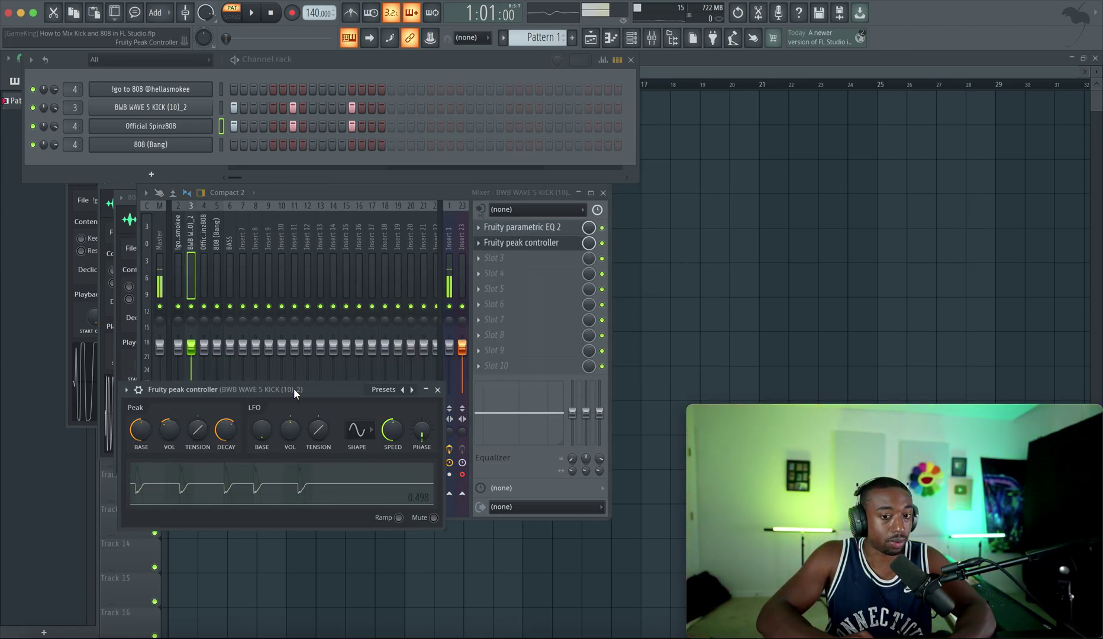
pyautogui.click(437, 389)
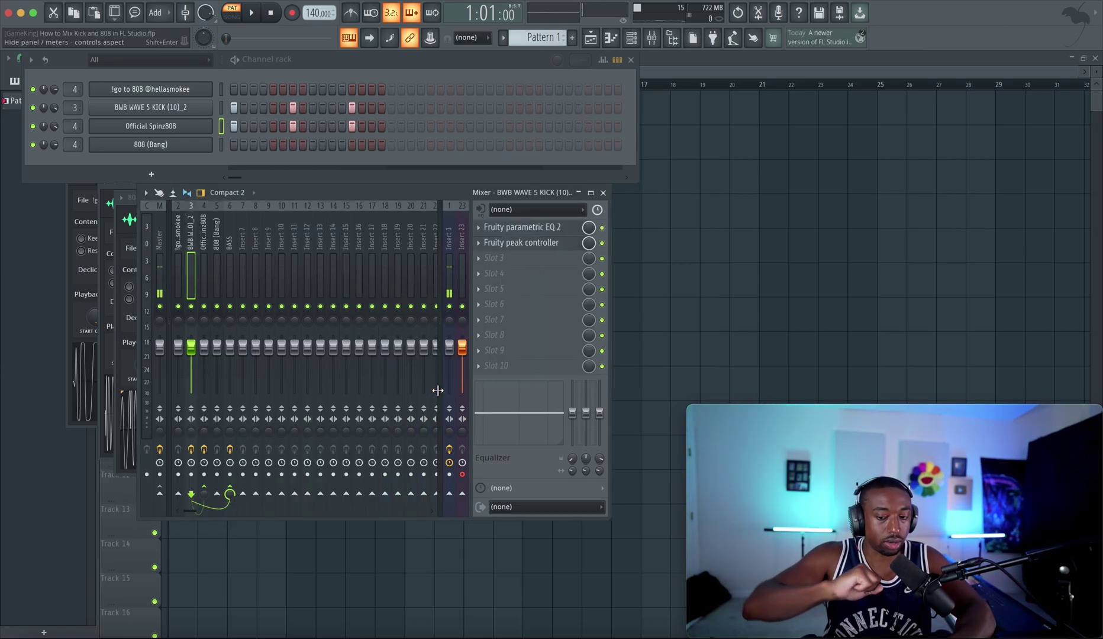